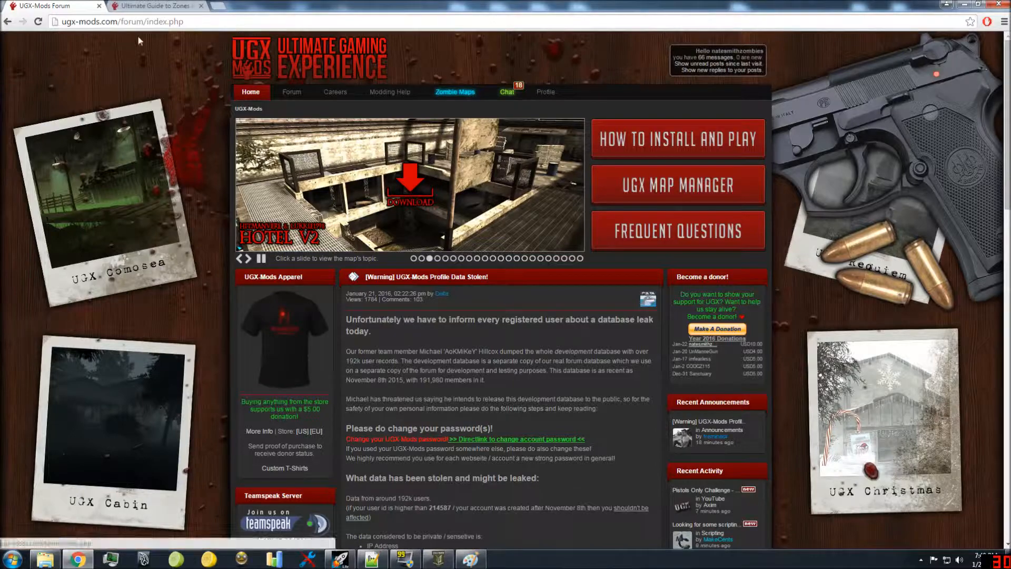
Step: Read the Ultimate Guide to Zones wiki page and highlight the dlc3_zone_init code block under Declaring Adjacent Zones
key(ctrl+Tab)
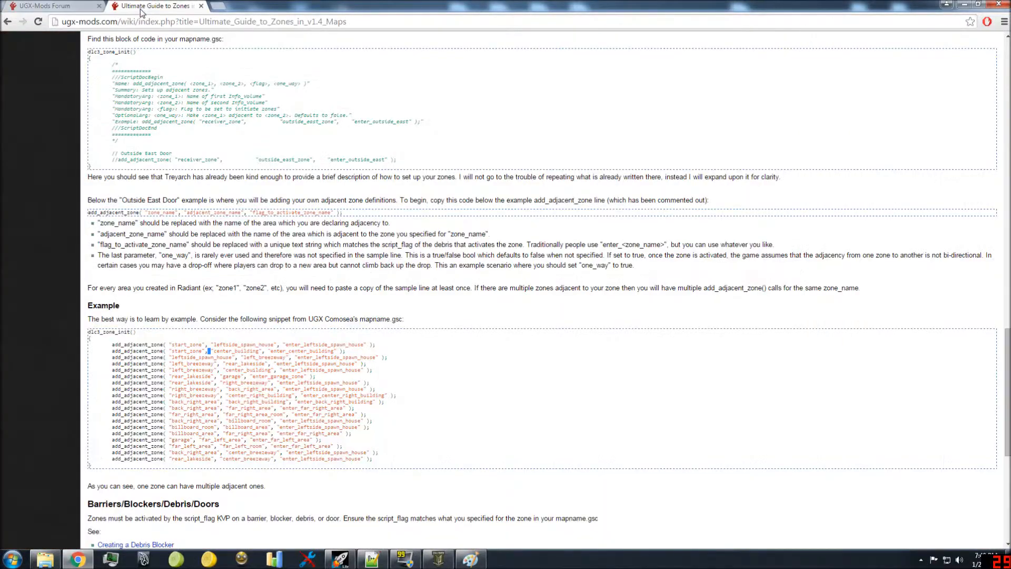
scroll(287, 221, up, 15)
scroll(288, 211, up, 10)
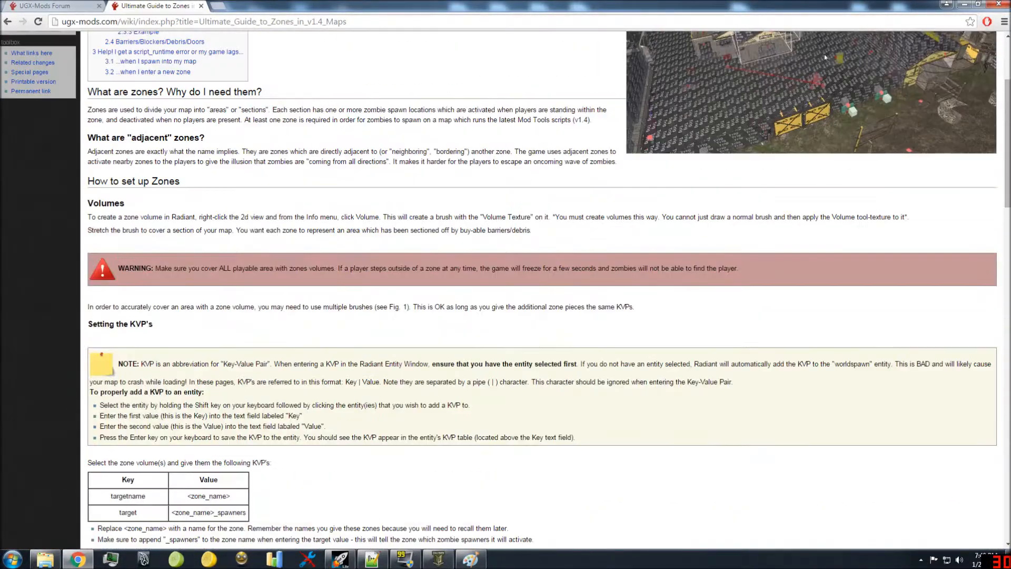
drag(88, 64, 422, 136)
click(421, 136)
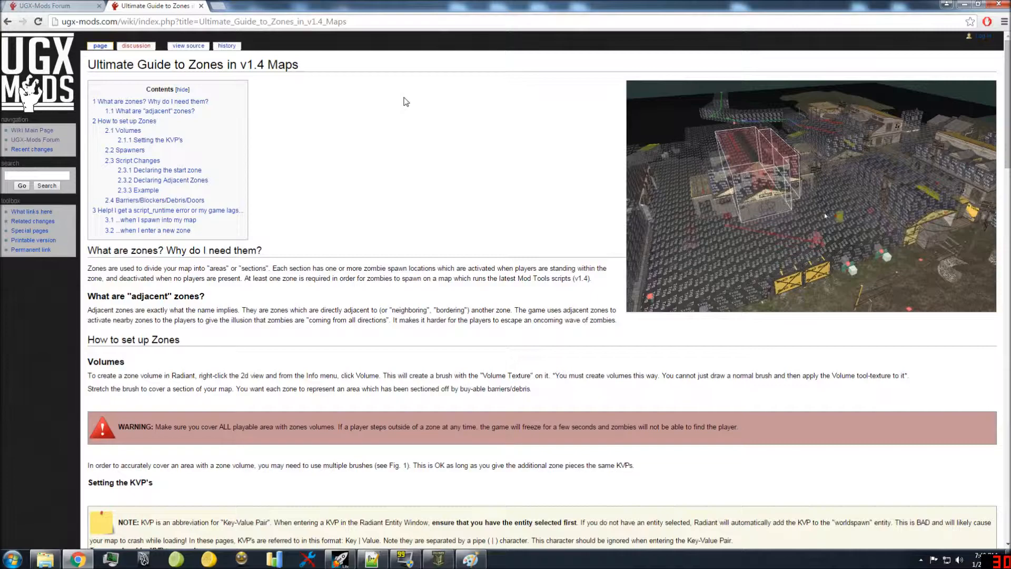
scroll(289, 458, down, 12)
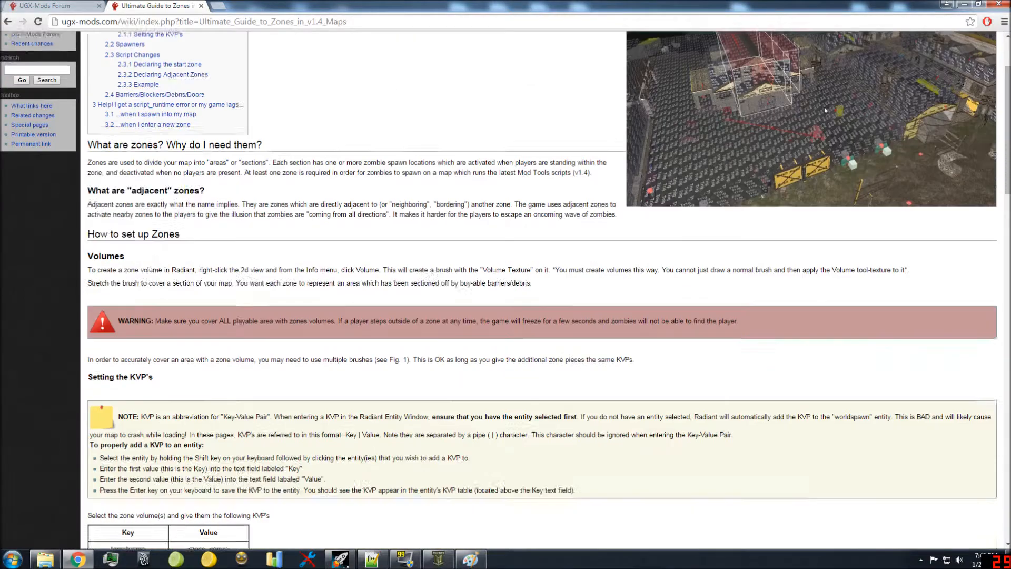
scroll(239, 385, down, 6)
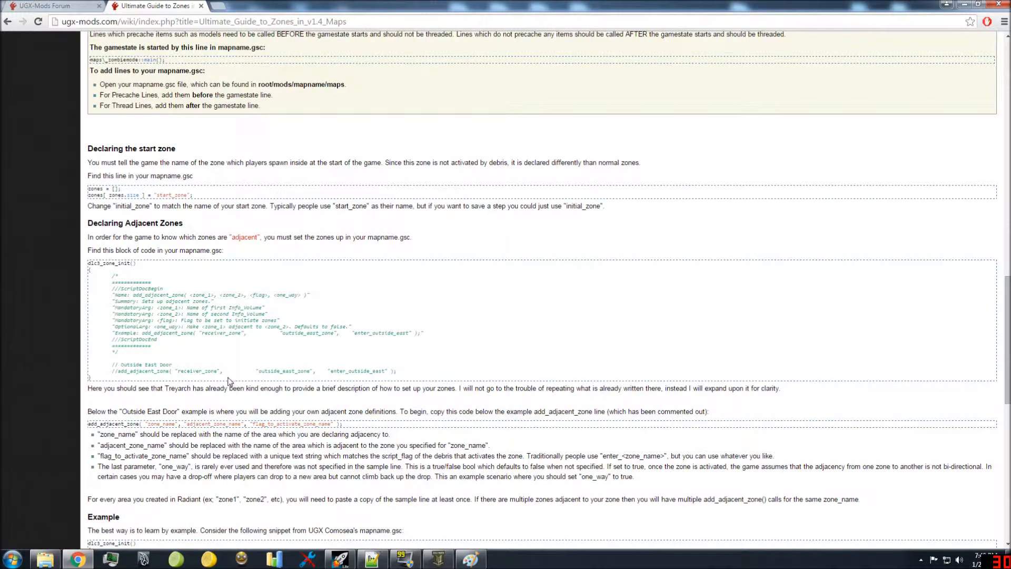
drag(397, 371, 91, 269)
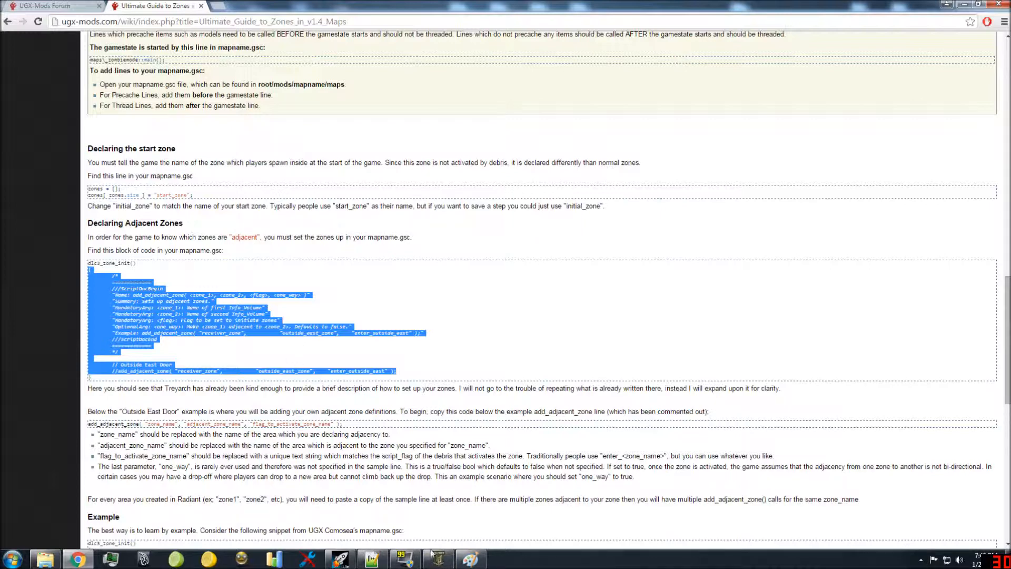
Step: View the labelled room layout in Paint, then examine the commented add_adjacent_zone line in Notepad++
mouse_move(477, 559)
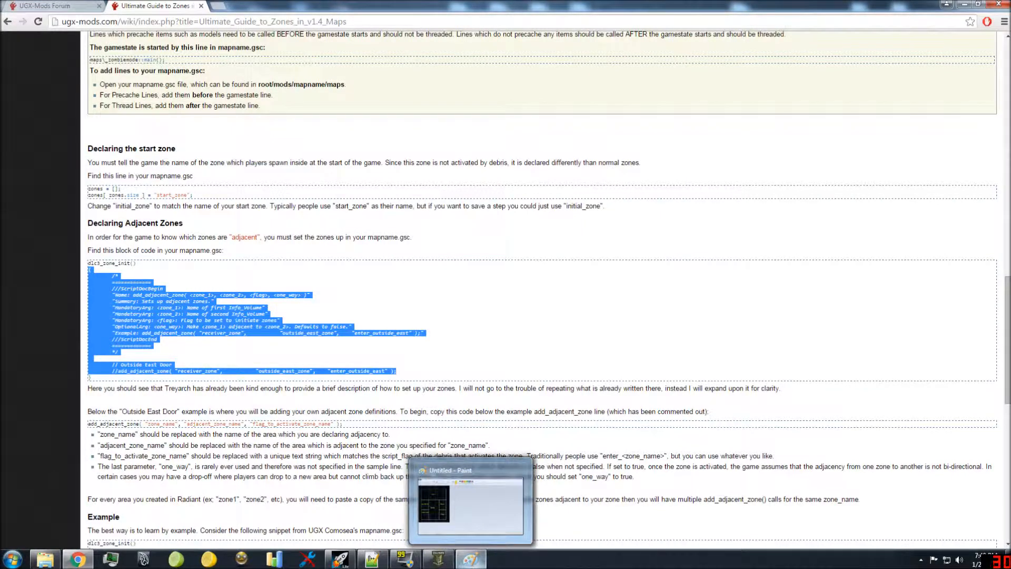
click(472, 559)
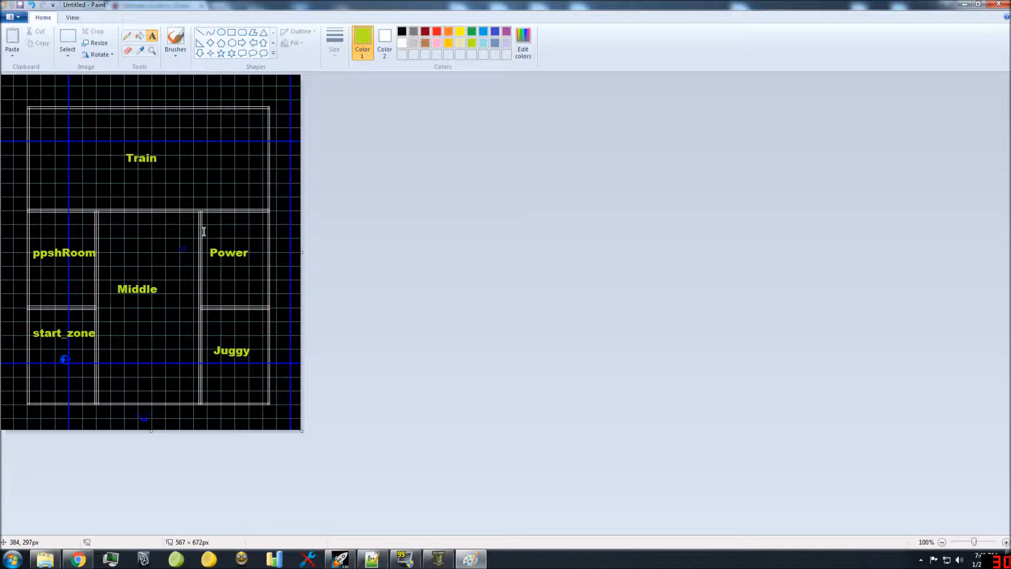
click(372, 559)
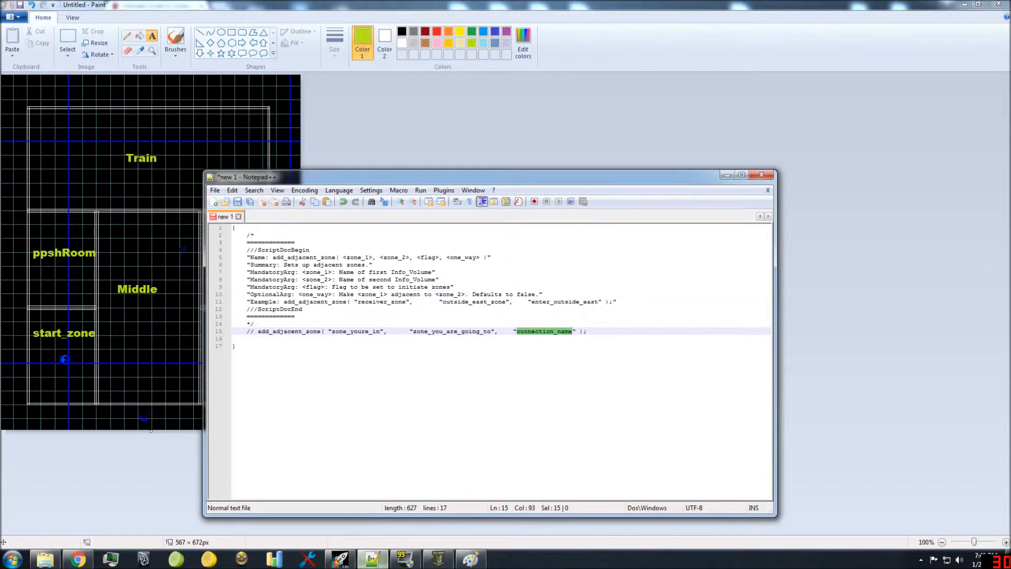
click(247, 338)
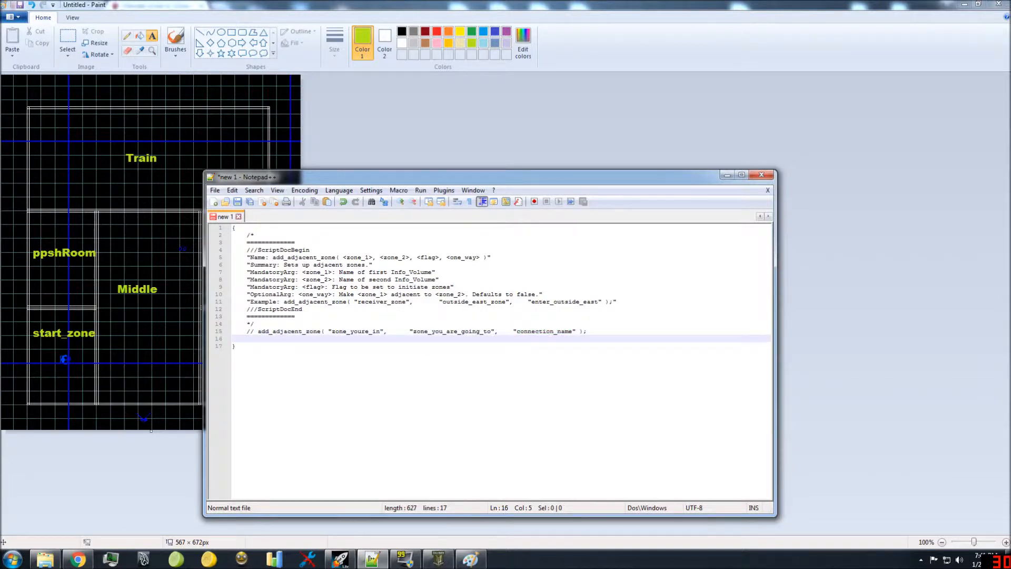
click(276, 332)
double_click(276, 332)
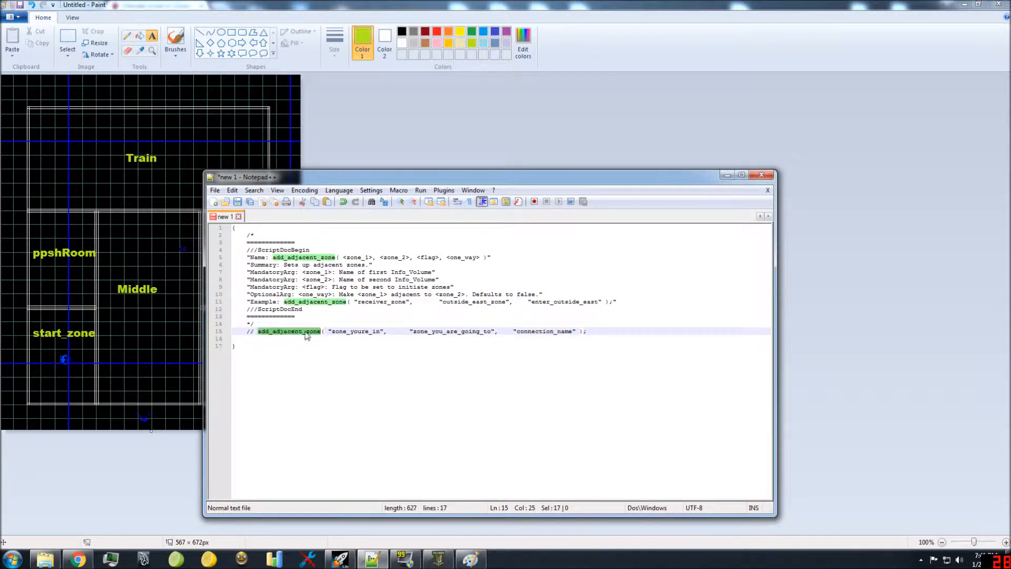
drag(586, 332, 257, 332)
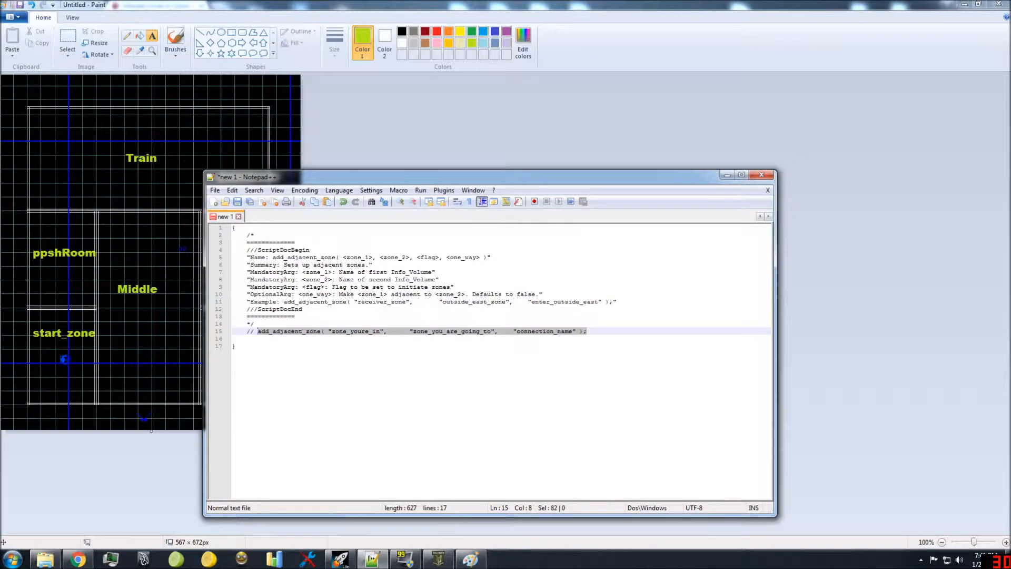
Step: Examine the zone_youre_in, zone_you_are_going_to and connection_name arguments of the commented add_adjacent_zone line
double_click(346, 332)
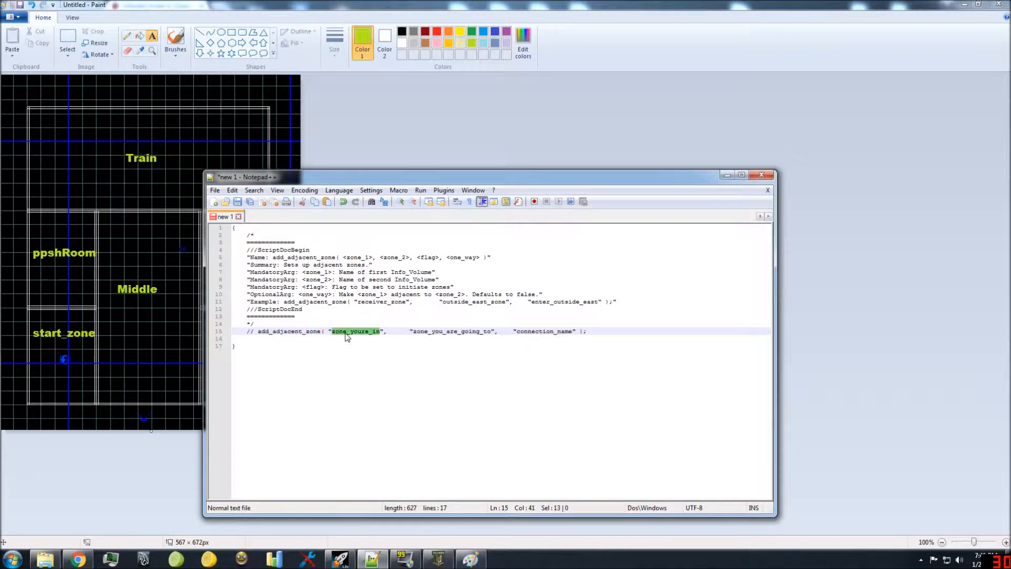
key(End)
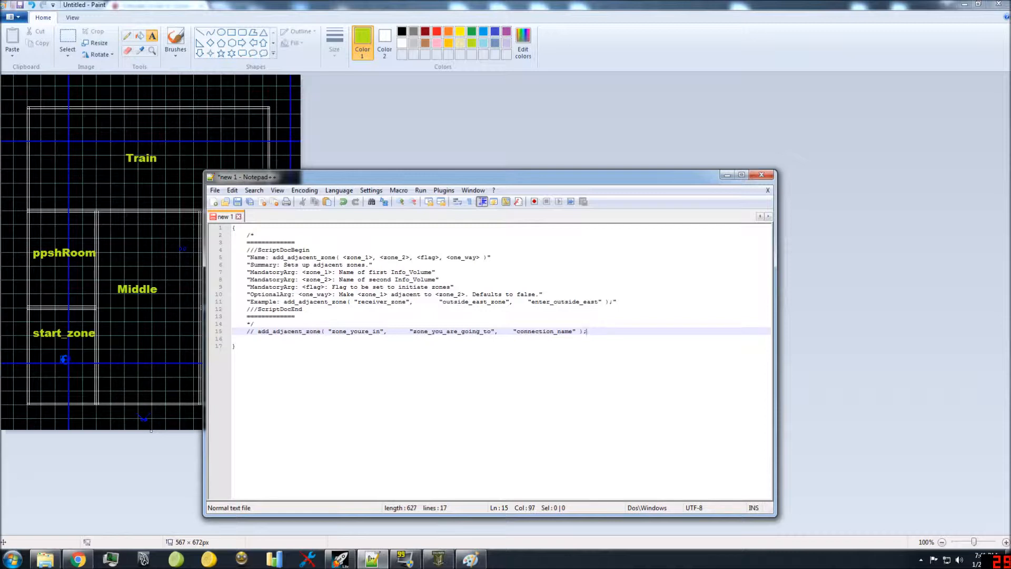
double_click(352, 332)
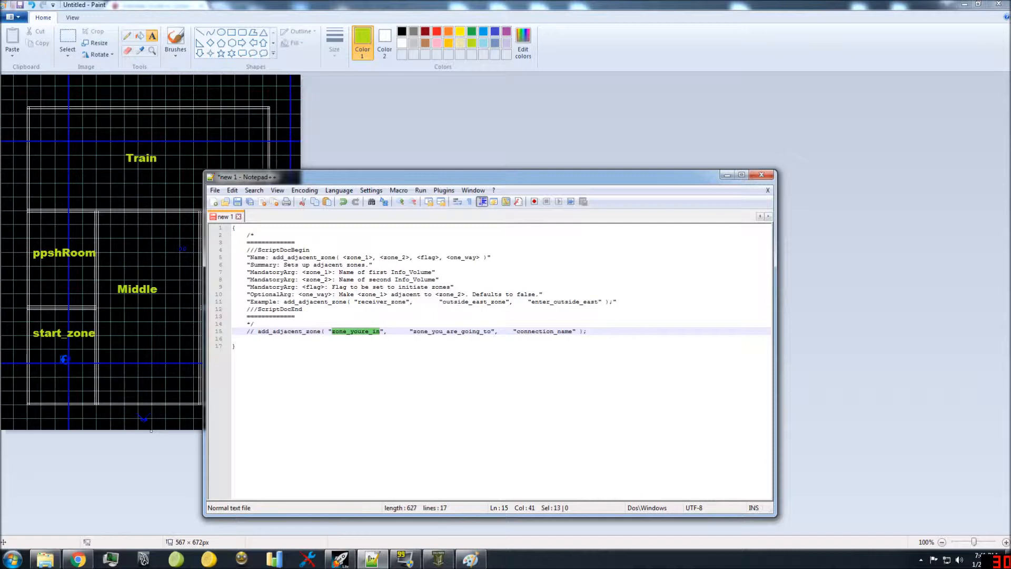
double_click(458, 333)
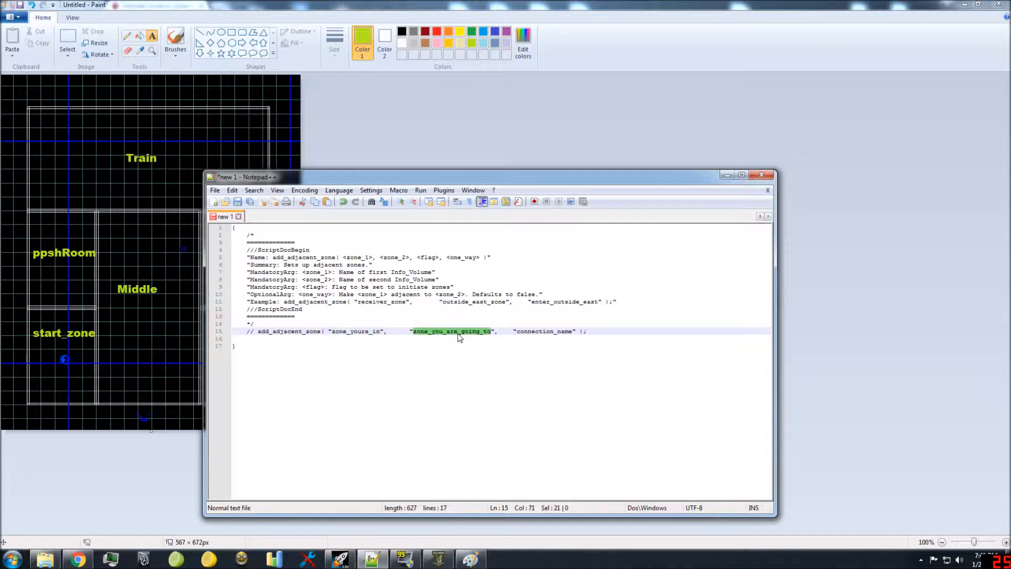
double_click(347, 333)
click(345, 339)
click(444, 332)
double_click(442, 331)
double_click(357, 334)
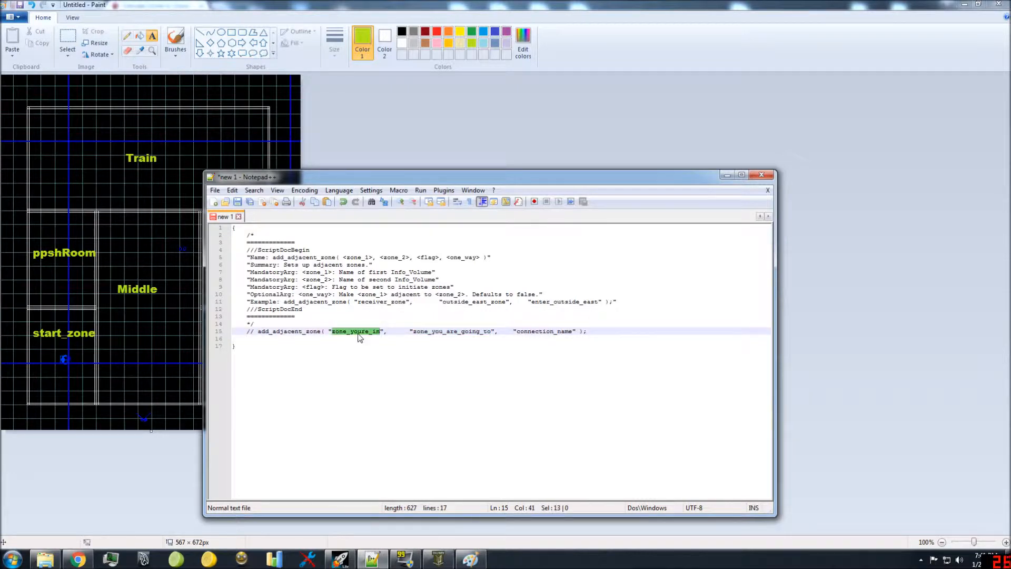
double_click(466, 332)
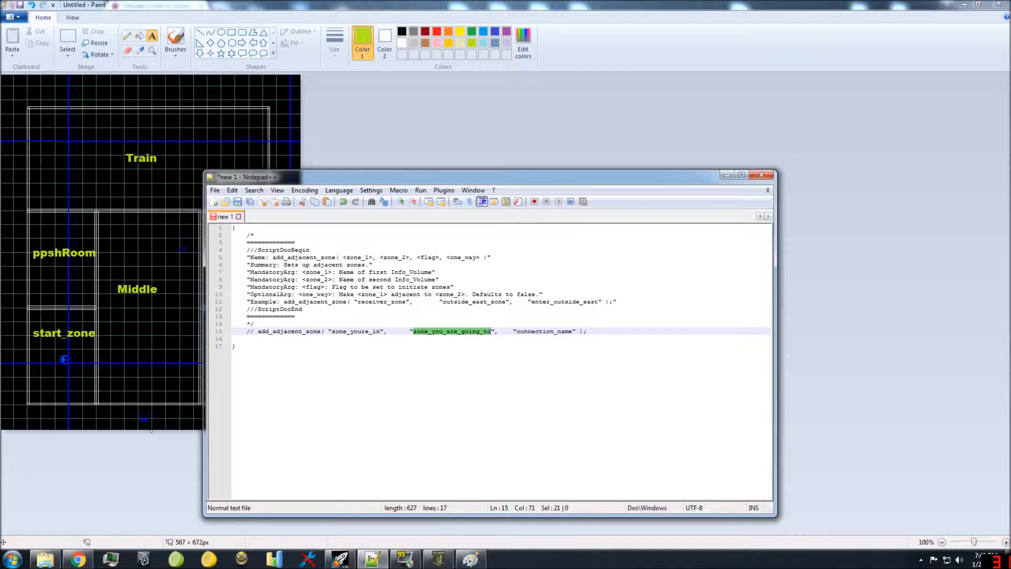
double_click(542, 331)
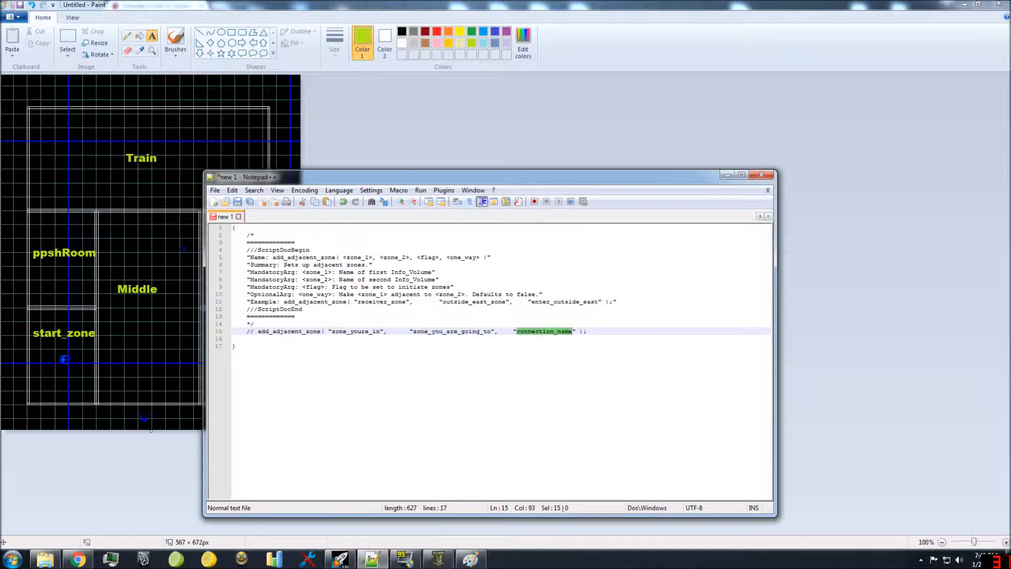
double_click(546, 336)
Step: Check the enter_outside_east flag in the wiki page's example in Chrome, then go back to the Paint room layout
click(79, 557)
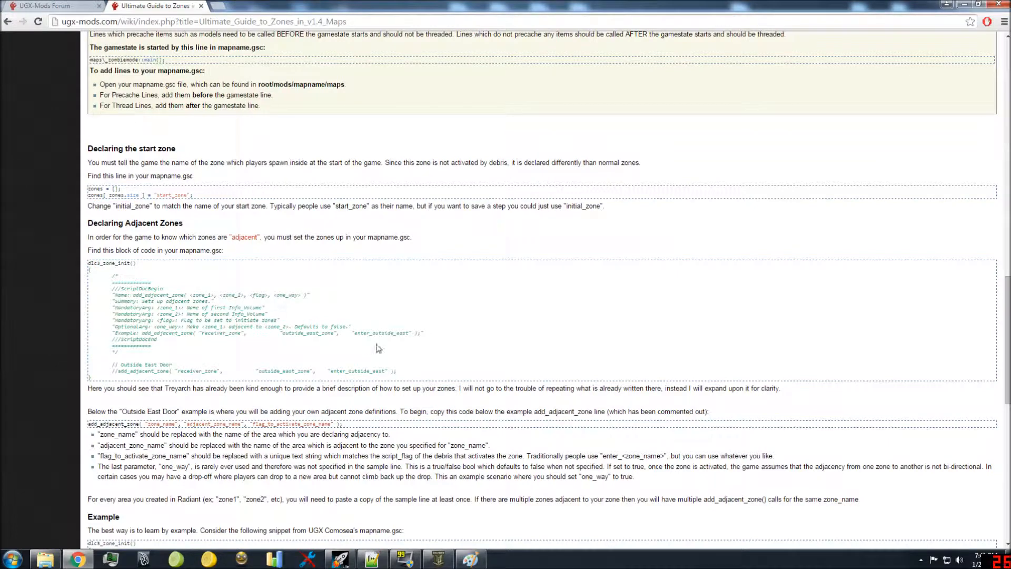
double_click(381, 333)
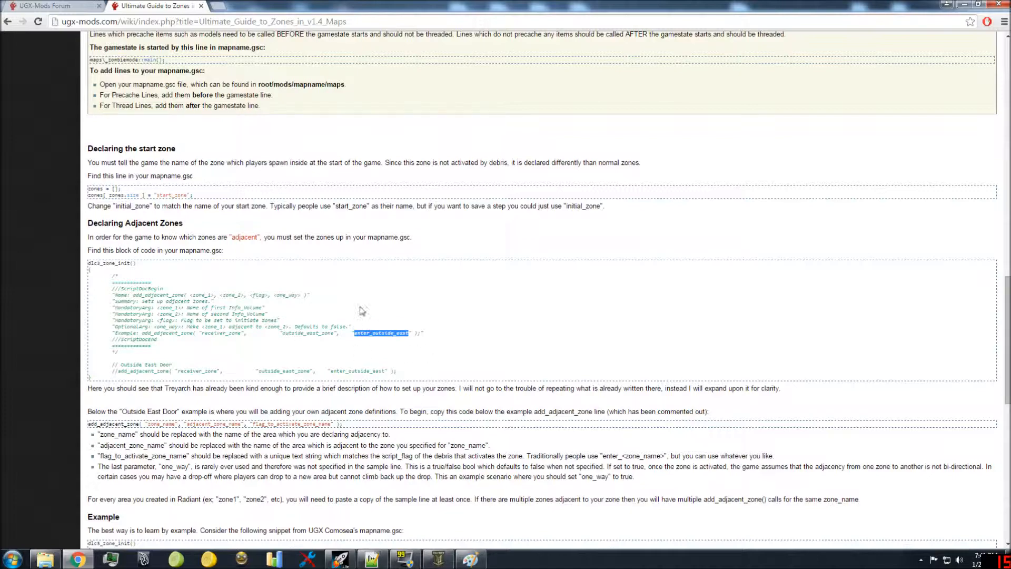
click(468, 563)
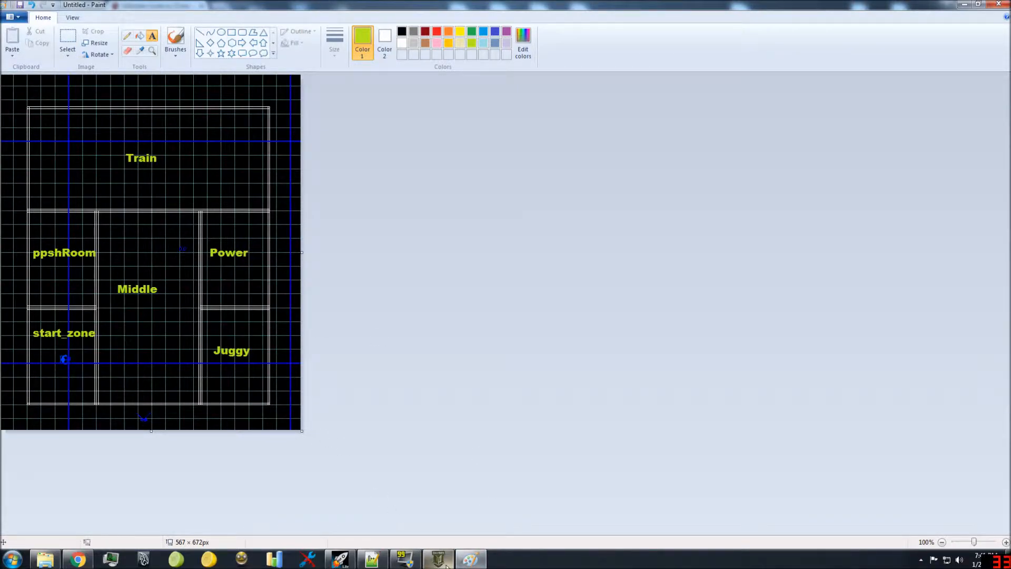
Step: Switch to Radiant and inspect the start room and middle room floors of tutorial.map, leaving nothing selected
mouse_move(446, 565)
click(439, 497)
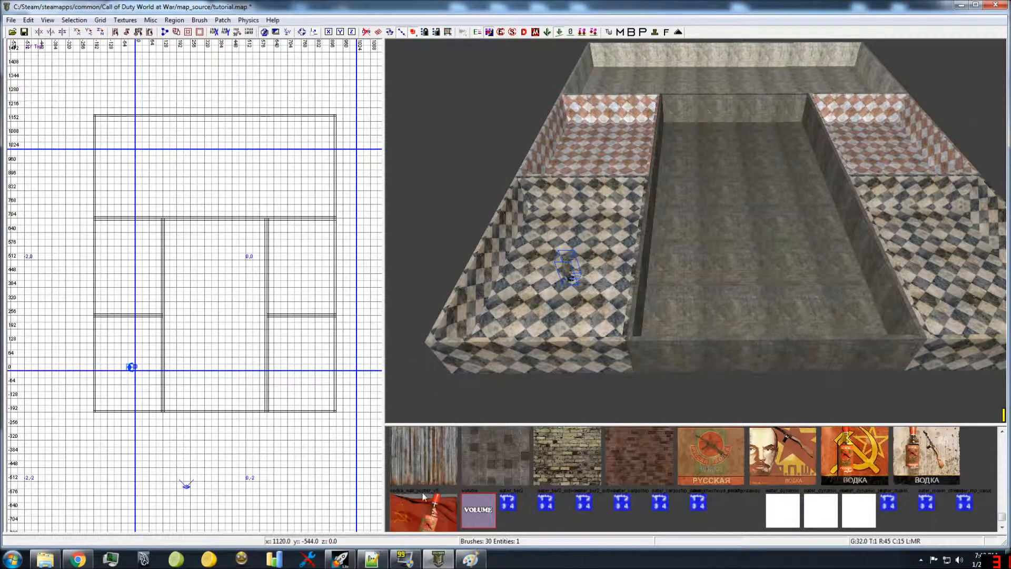
mouse_move(370, 557)
right_drag(679, 225, 662, 287)
shift+click(648, 313)
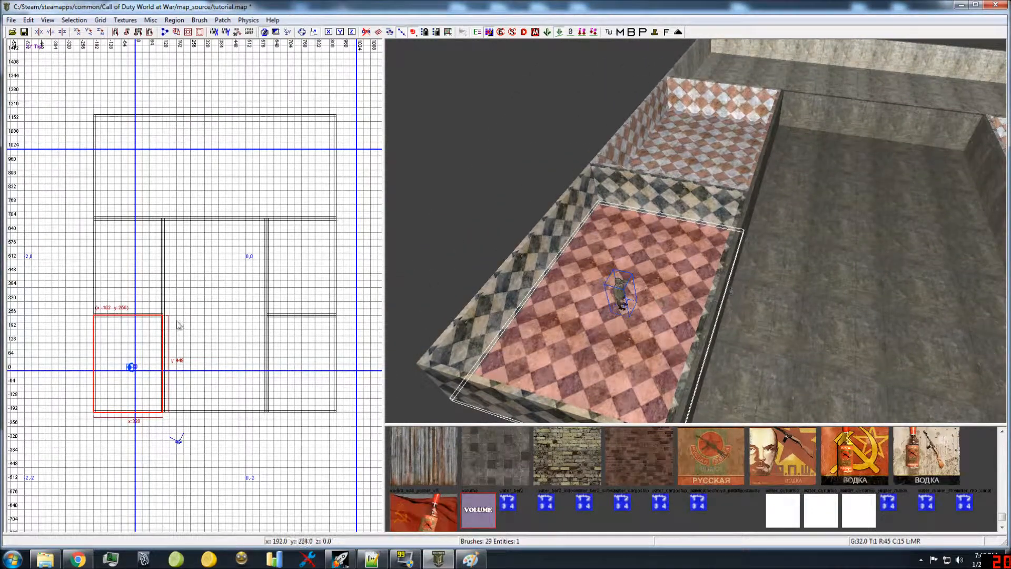
shift+click(778, 323)
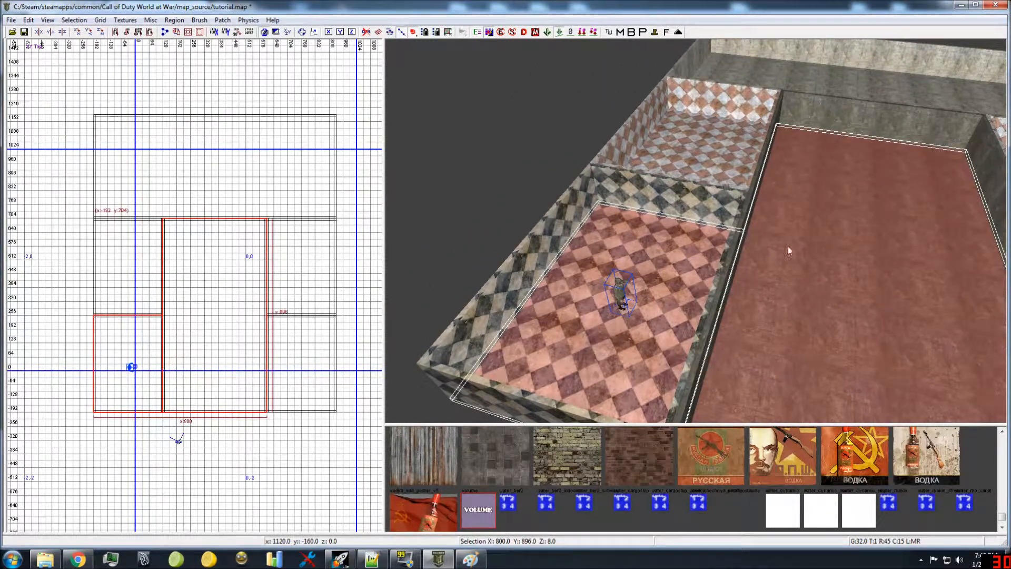
key(Escape)
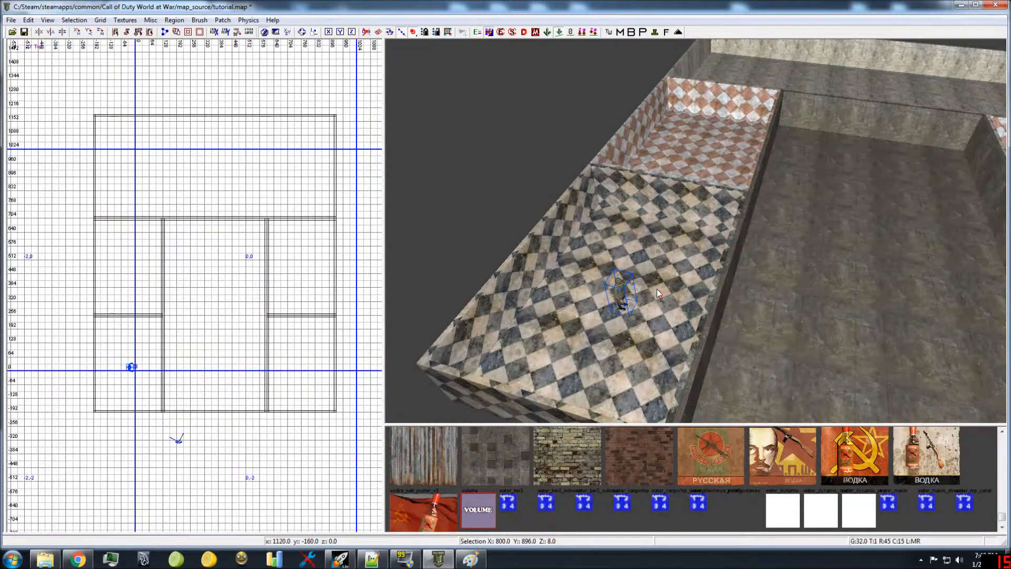
Step: In Notepad++, duplicate the add_adjacent_zone call from the commented line onto the line below it, without the comment marks
click(371, 559)
click(589, 324)
drag(590, 331, 258, 331)
key(ctrl+c)
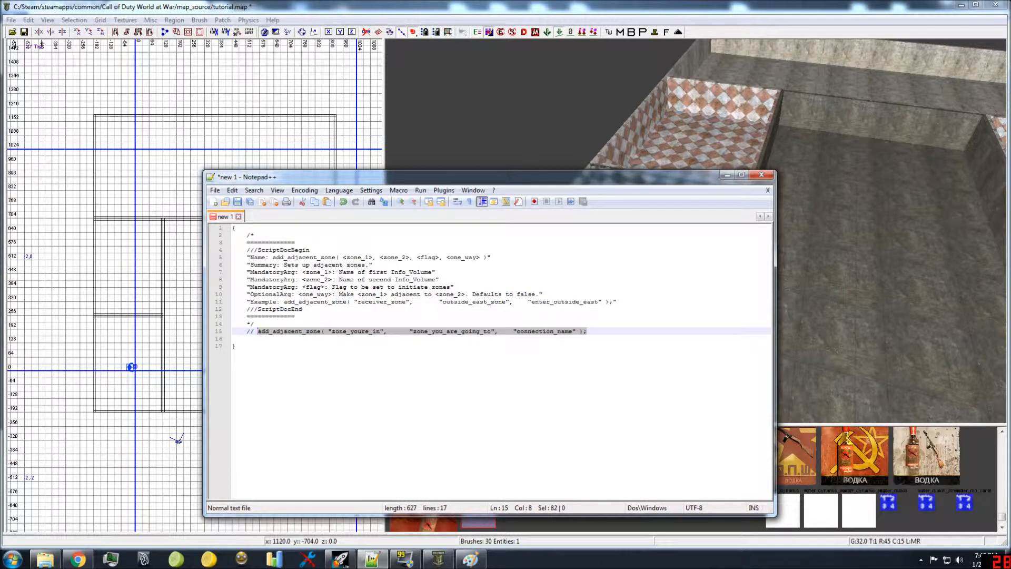
click(248, 339)
key(ctrl+v)
key(Up)
key(End)
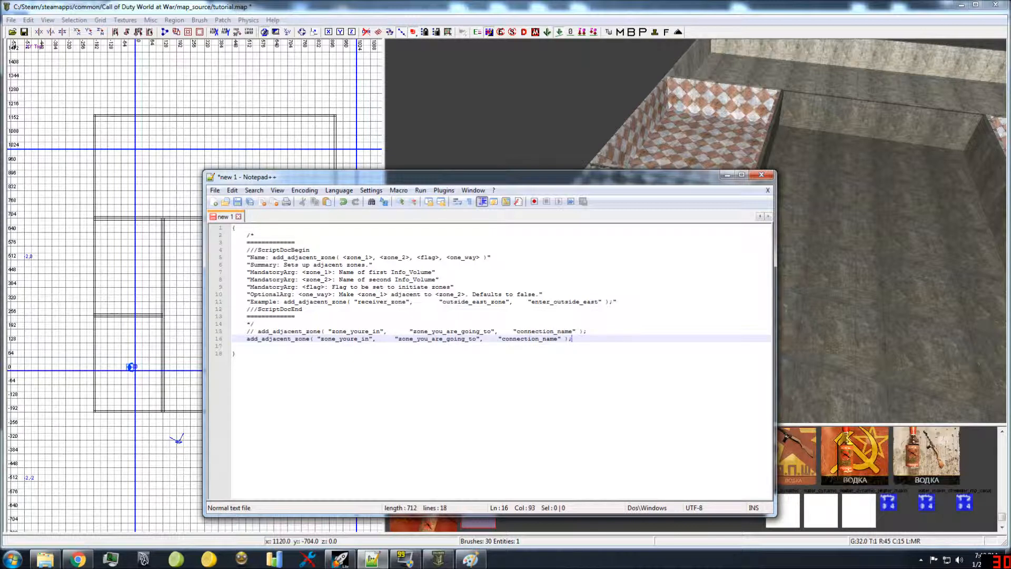
Step: Set the new call's first zone to start_zone and its second zone to ppshRoom
double_click(329, 338)
text(sts)
text(rt_zone)
double_click(437, 339)
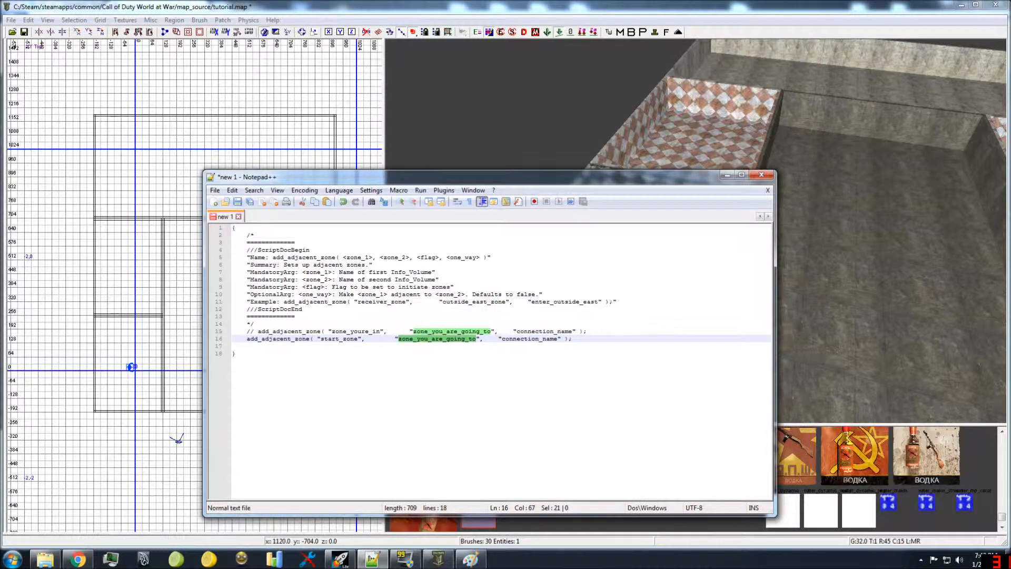
text(ppshRBox)
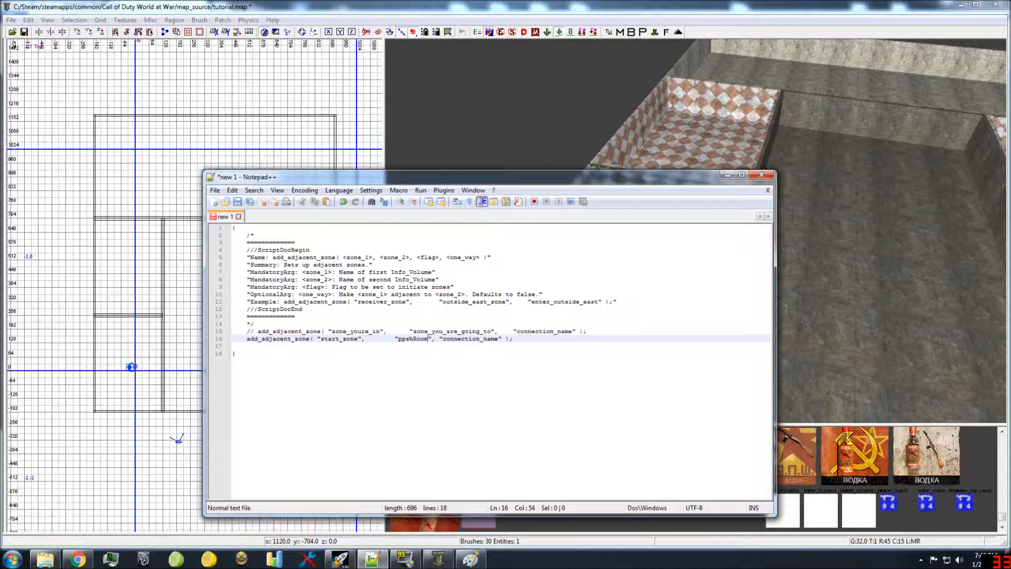
Step: Set the new call's connection name to ppshRoom_TO_start_zone
double_click(464, 338)
text(ppsh)
key(Return)
text(_TO_start_zone)
double_click(493, 338)
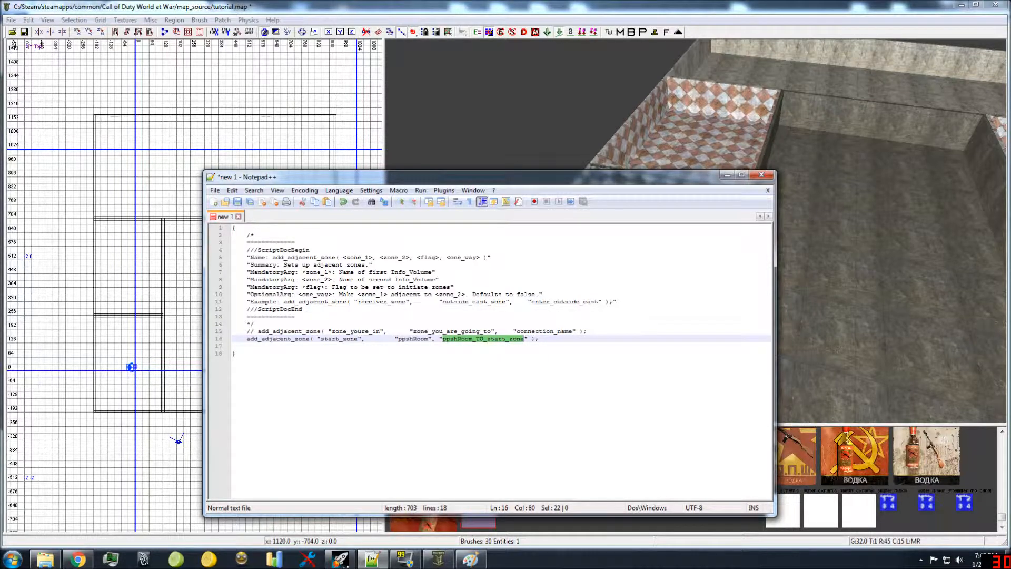
click(564, 339)
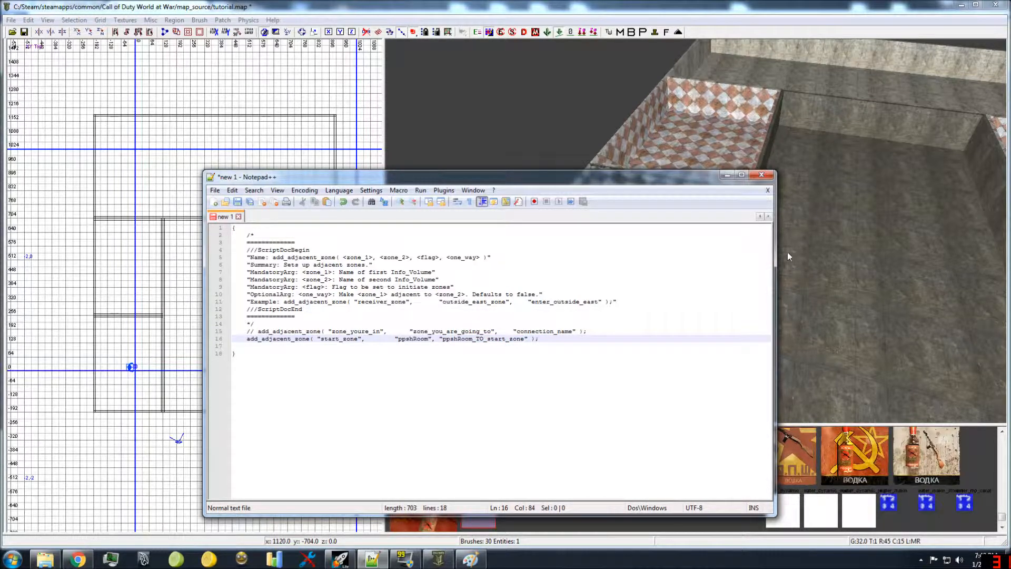
Step: In Radiant, select the floors of the start room and the adjoining ppshRoom to show the two adjacent zones
click(833, 217)
right_drag(788, 224, 843, 295)
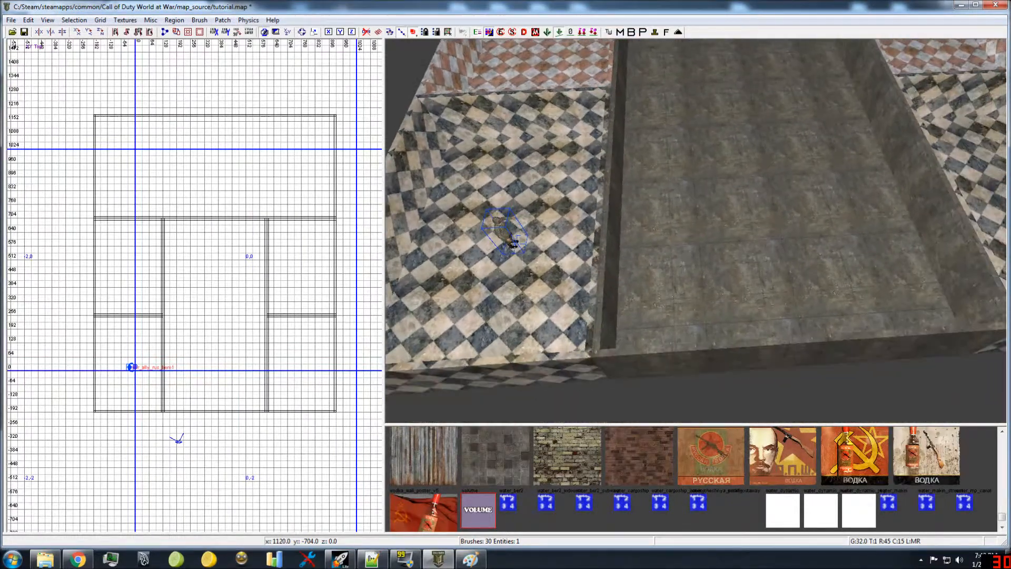
click(380, 561)
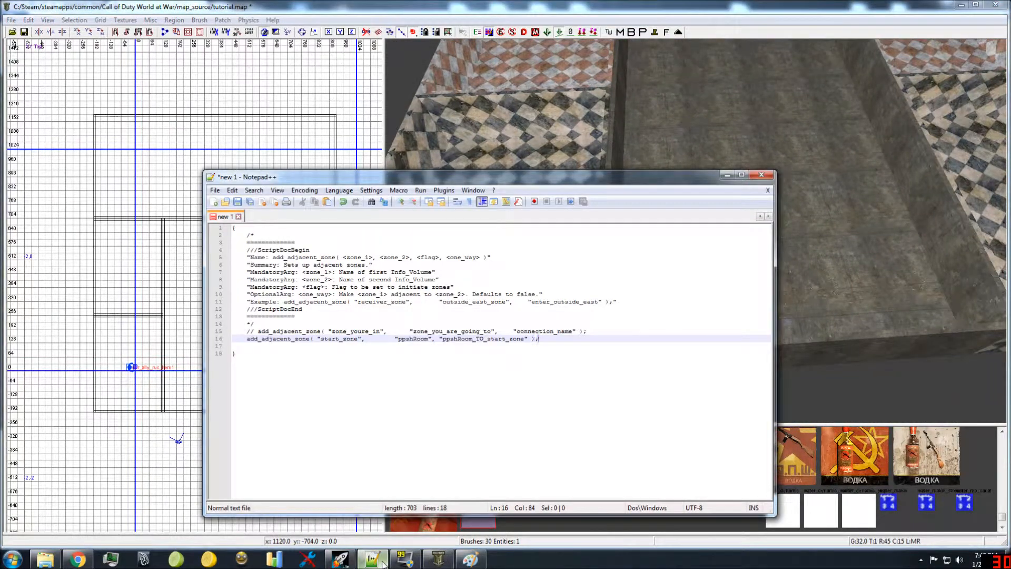
click(383, 564)
right_drag(642, 203, 630, 197)
shift+click(663, 182)
shift+click(721, 79)
right_drag(722, 79, 653, 228)
right_drag(650, 286, 661, 292)
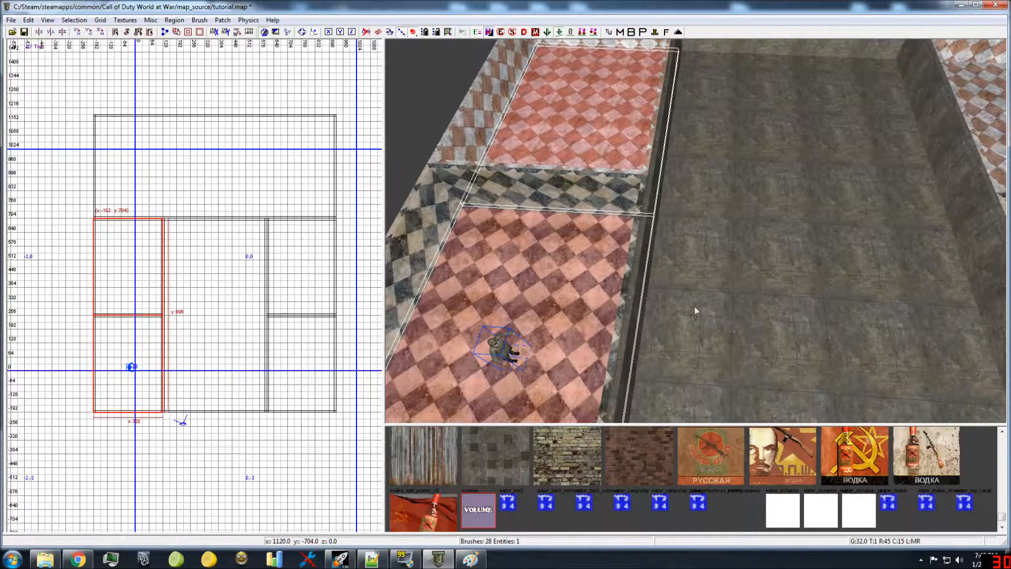
Step: Replace the current selection with the floors of the start room and the large middle room to show their adjacency
key(Escape)
shift+click(598, 324)
shift+click(681, 326)
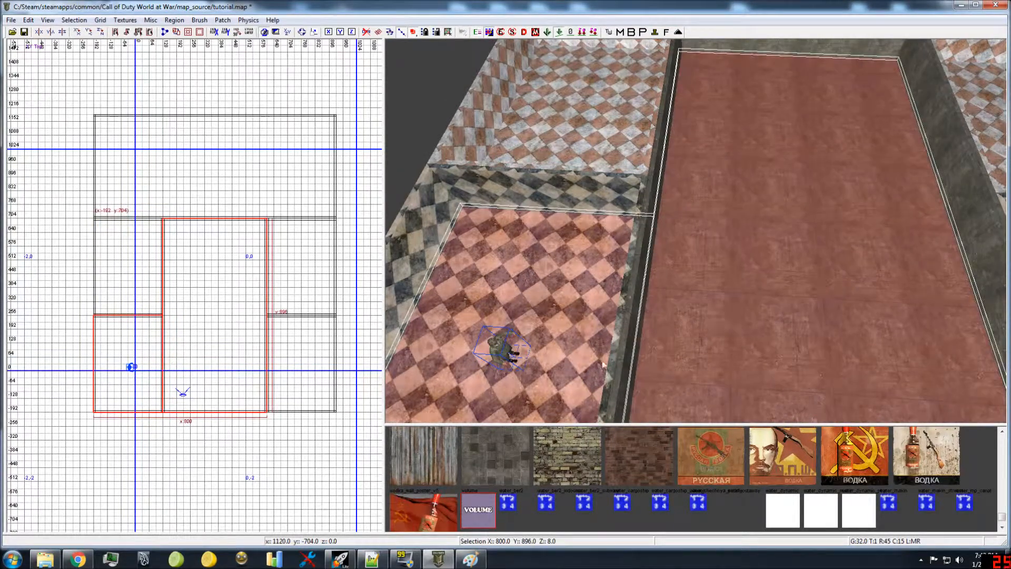
Step: In Notepad++, add another add_adjacent_zone call below the existing one, with start_zone as its first zone and Middle as its second
click(371, 559)
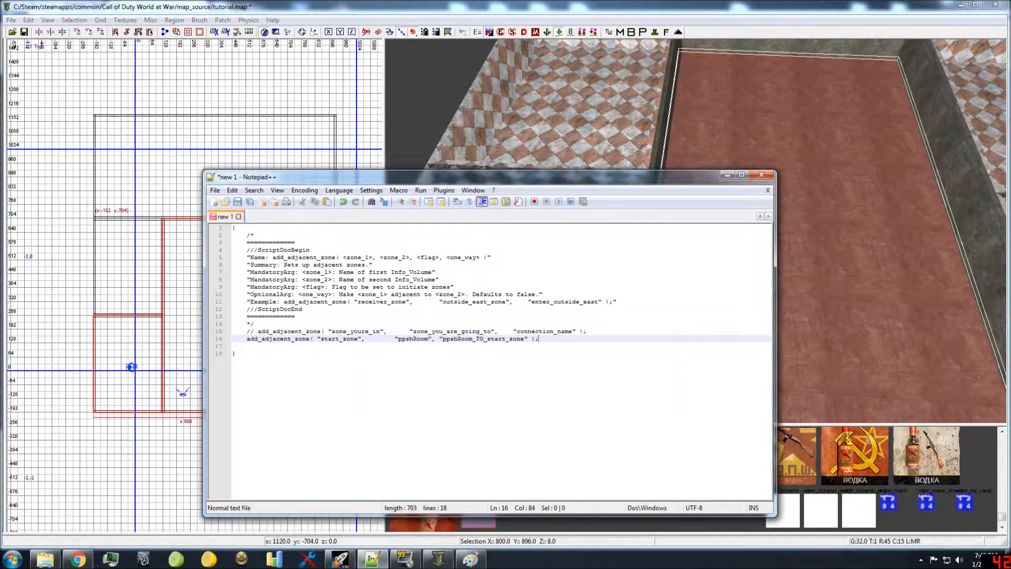
key(Return)
key(ctrl+v)
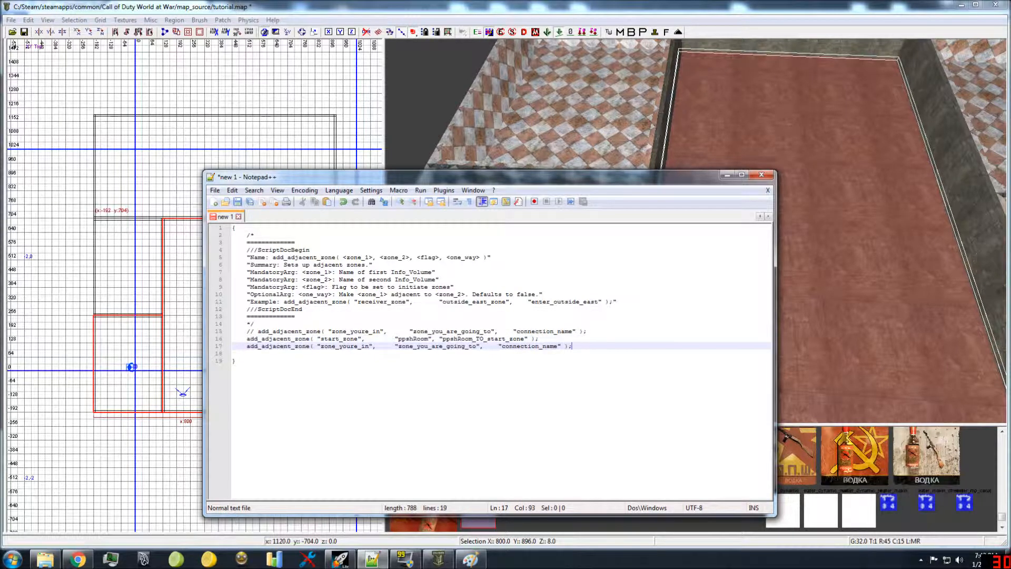
double_click(323, 346)
text(start_zone)
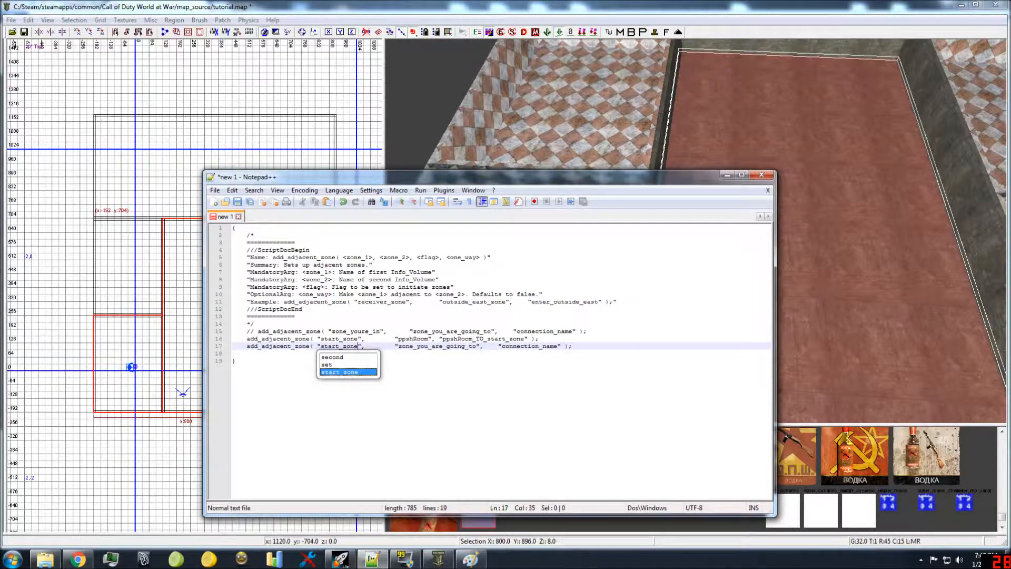
double_click(438, 346)
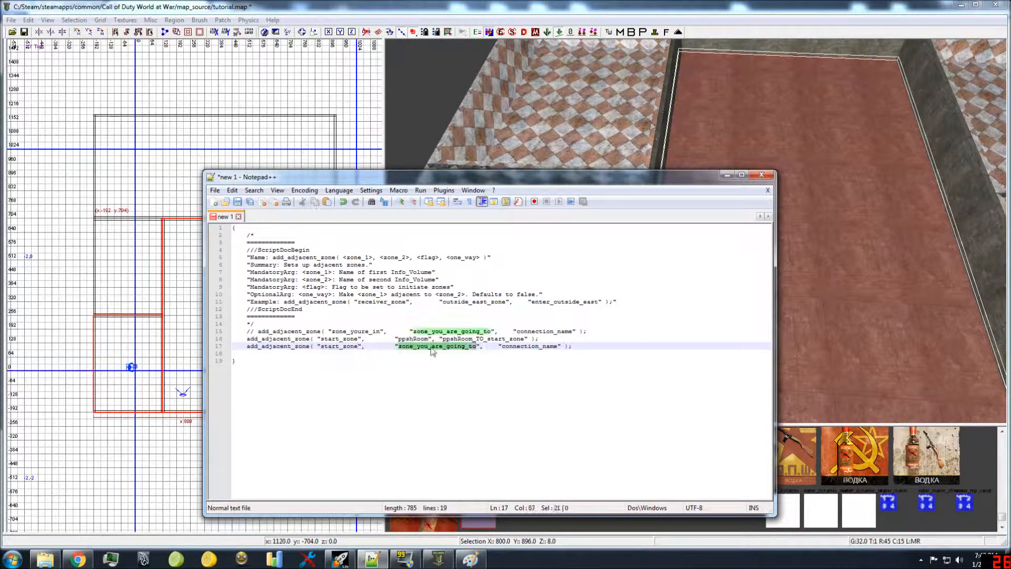
text(Middle)
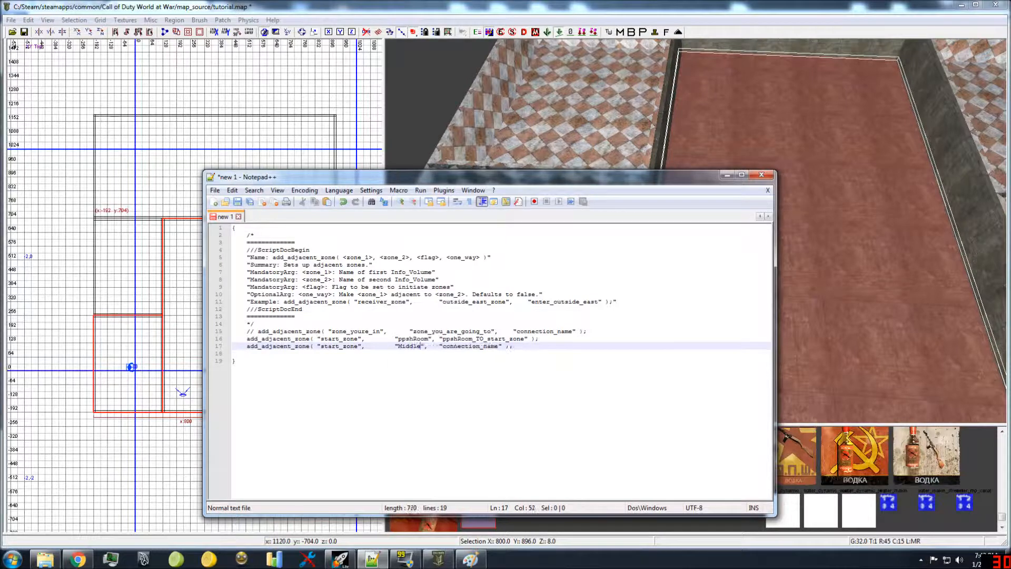
Step: Set the connection name of the start_zone and Middle call to Middle_TO_start_zone
double_click(470, 345)
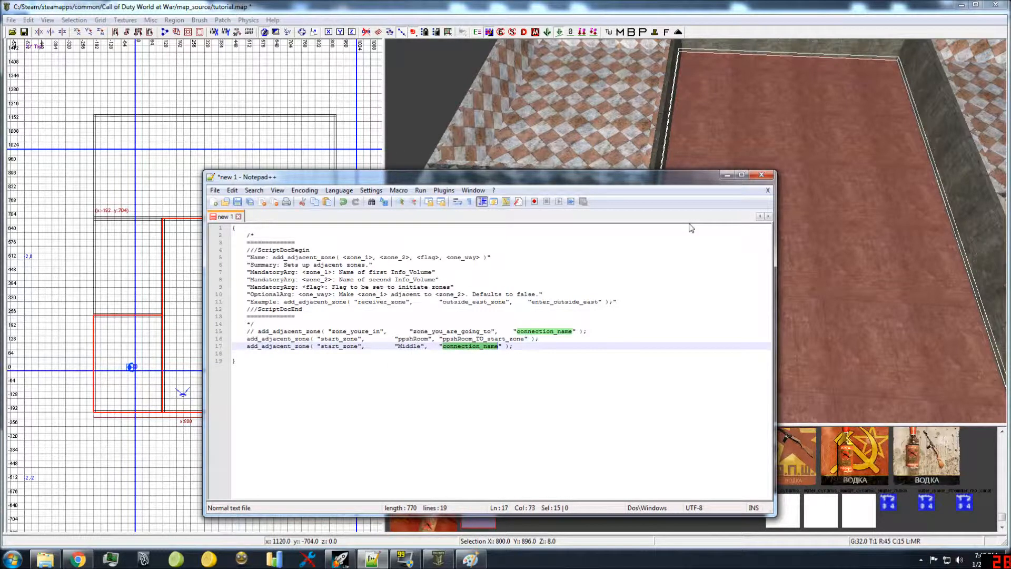
text(Middl)
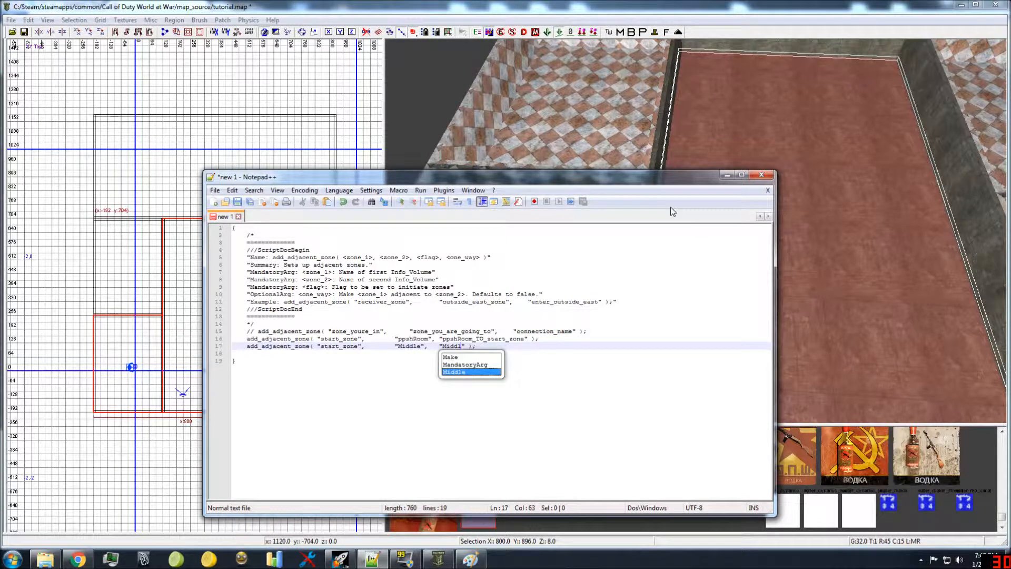
text(e_TO)
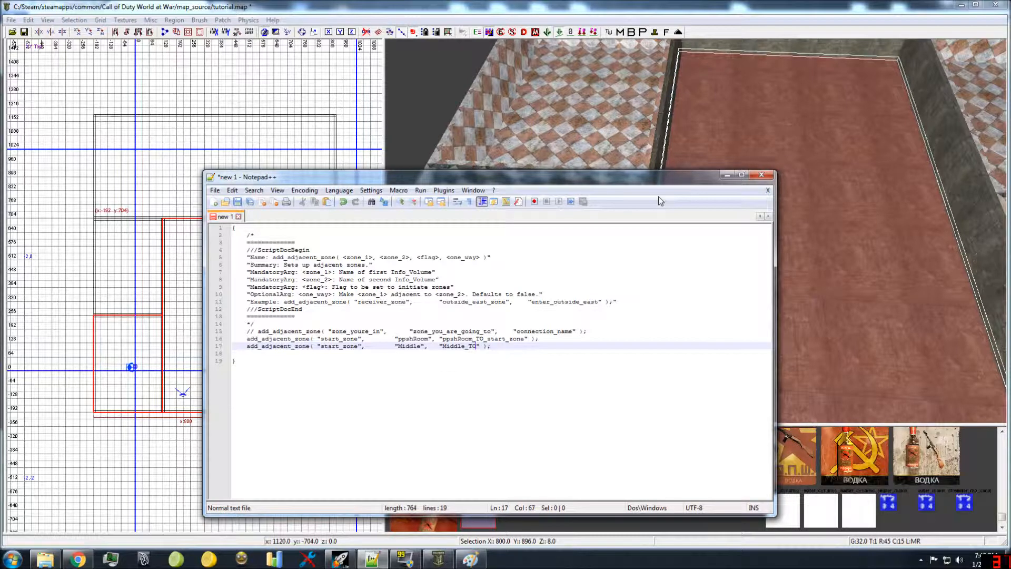
text(_S)
text(start_zp)
key(BackSpace)
double_click(472, 348)
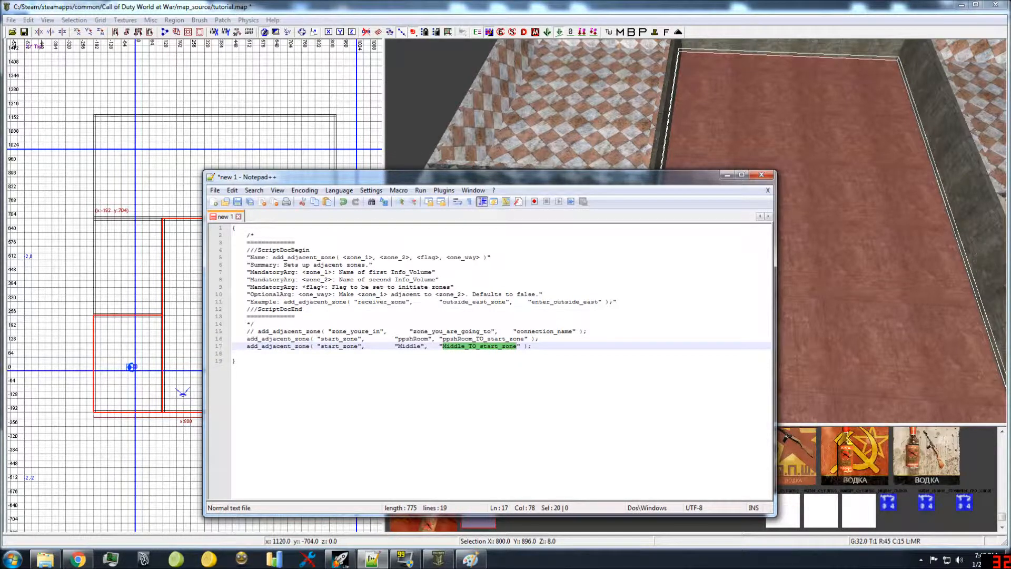
click(531, 346)
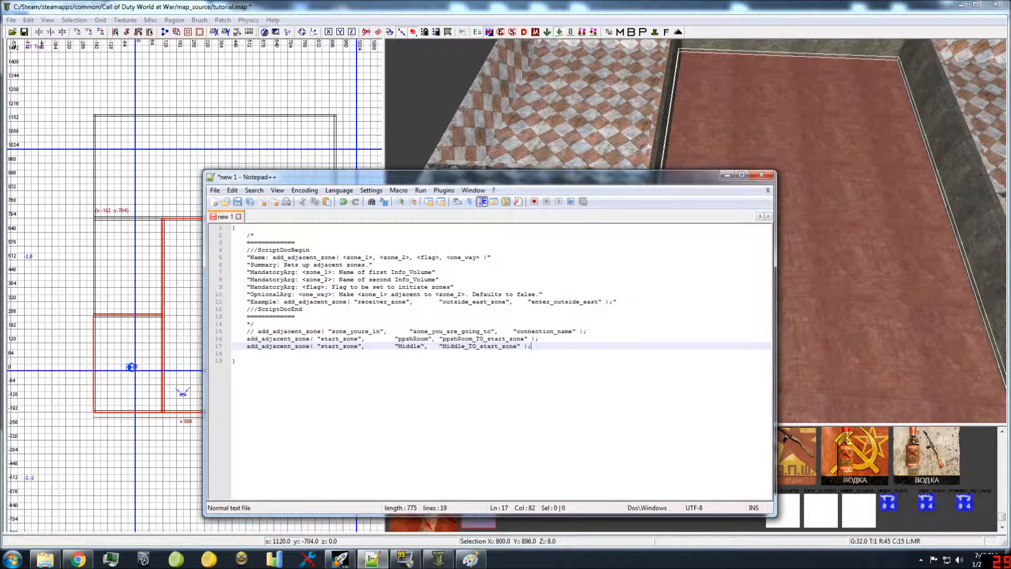
Step: In Radiant, clear the selection and select the floors of the ppshRoom and the middle room to show that they adjoin
click(700, 146)
mouse_move(700, 144)
right_down()
mouse_move(705, 155)
mouse_move(718, 134)
mouse_move(702, 137)
right_up()
key(Escape)
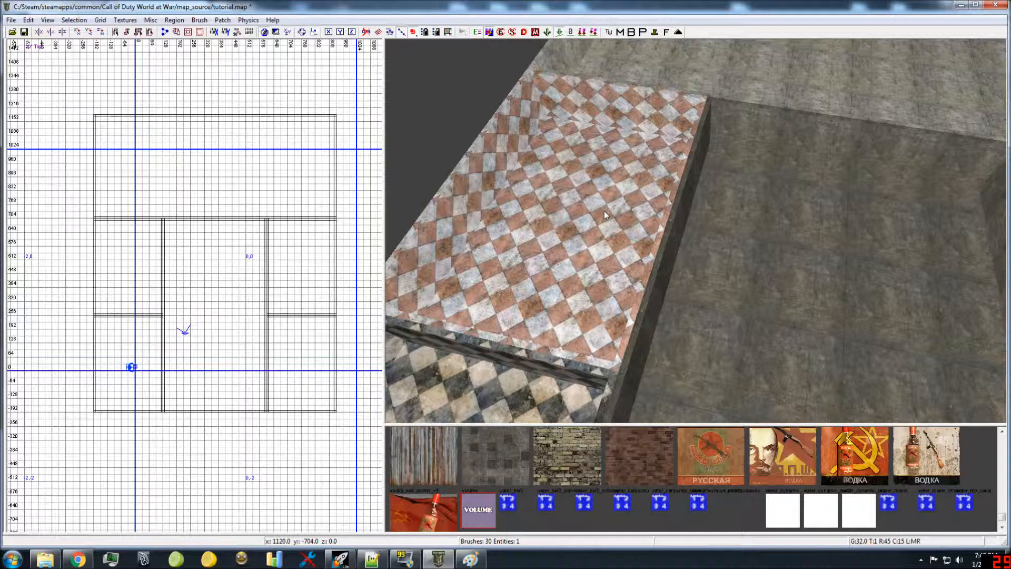
mouse_move(605, 214)
right_down()
mouse_move(693, 214)
mouse_move(679, 197)
mouse_move(688, 160)
mouse_move(824, 128)
right_up()
shift+click(695, 204)
shift+click(680, 161)
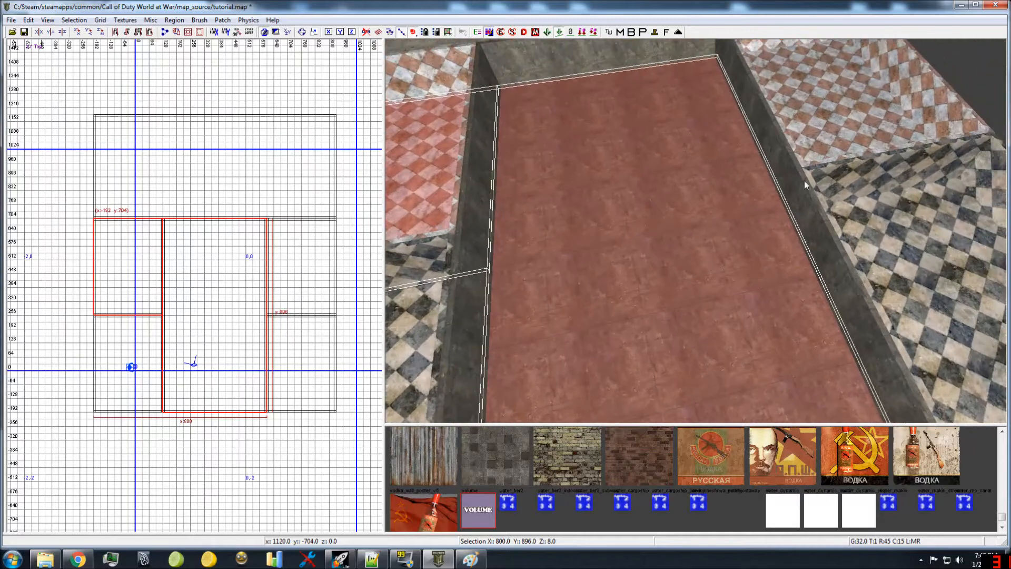
Step: Add the floors of both rooms across from the start side to the selection, and reduce the selection to the middle room's floor
shift+click(825, 128)
shift+click(894, 231)
mouse_move(752, 206)
right_down()
mouse_move(729, 263)
mouse_move(708, 264)
mouse_move(708, 239)
mouse_move(705, 263)
mouse_move(729, 245)
mouse_move(708, 240)
right_up()
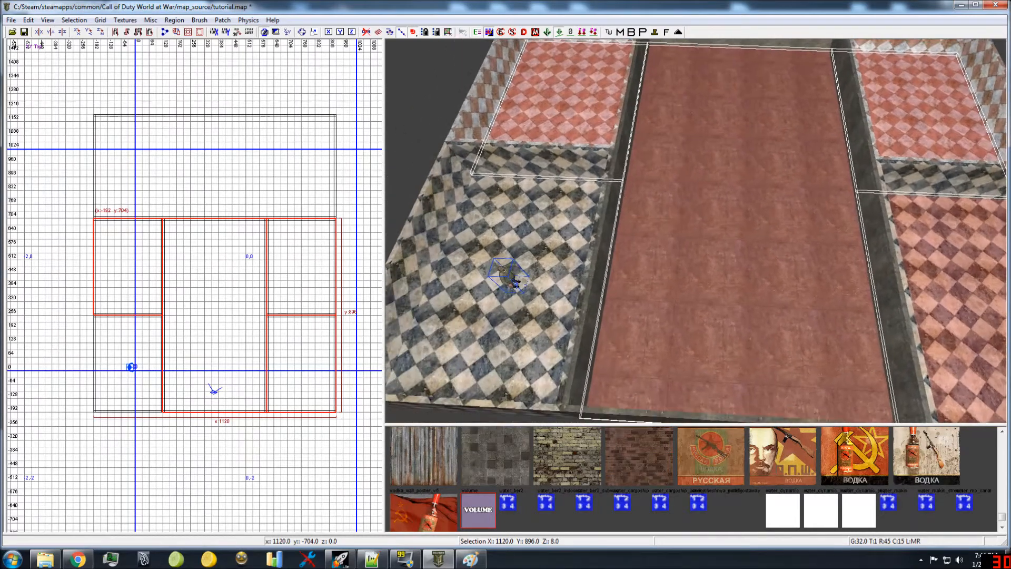
right_drag(729, 200, 732, 188)
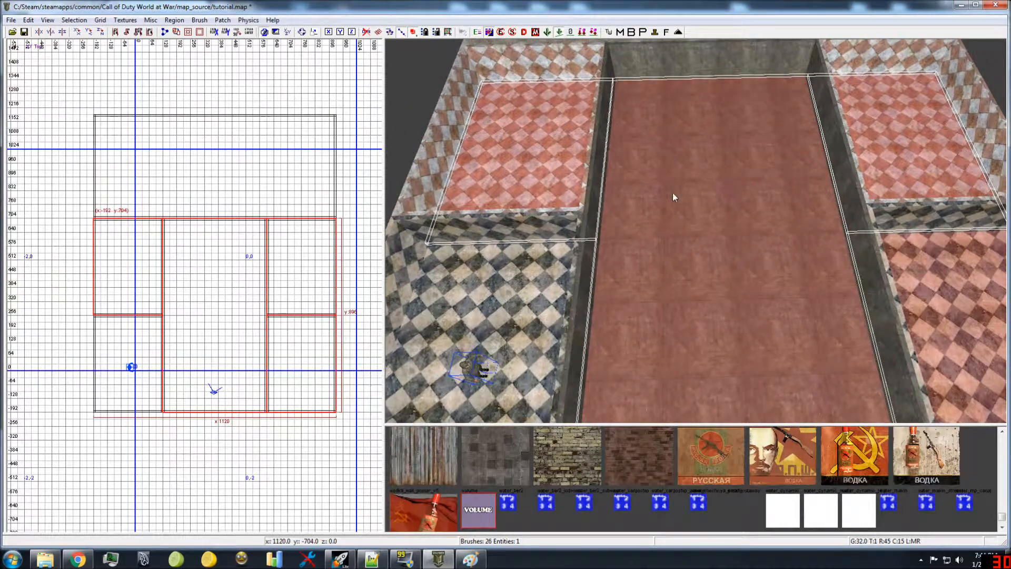
key(Escape)
shift+click(661, 206)
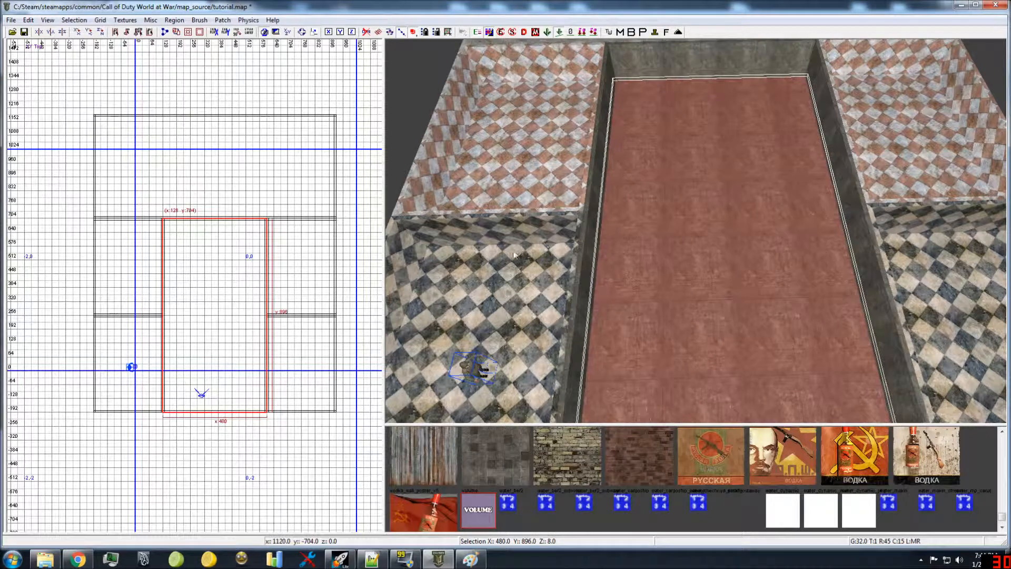
Step: In Notepad++, add an add_adjacent_zone call after a blank line, with Middle as its first zone and ppshRooom as its second
click(372, 559)
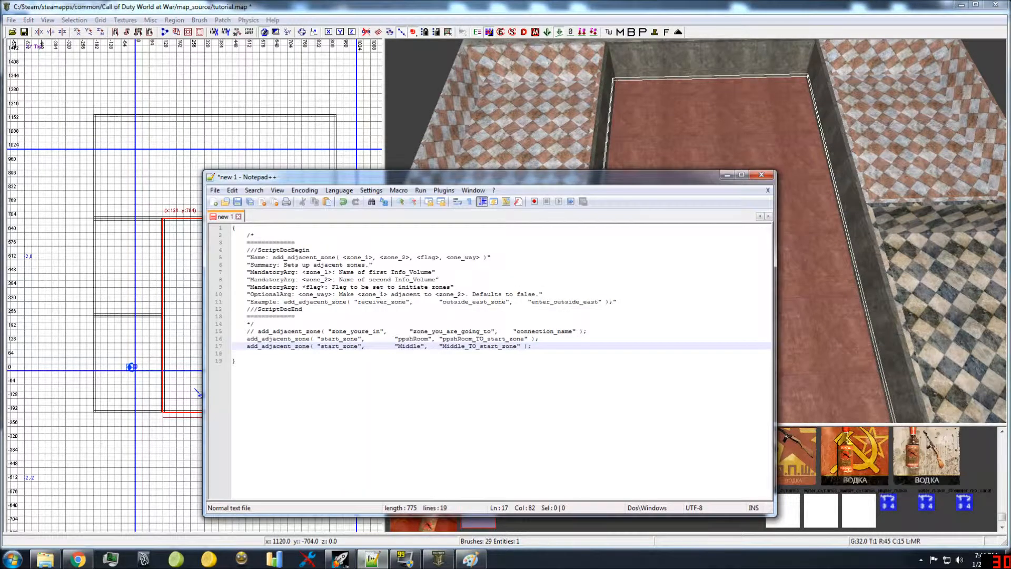
key(Return)
key(Return)
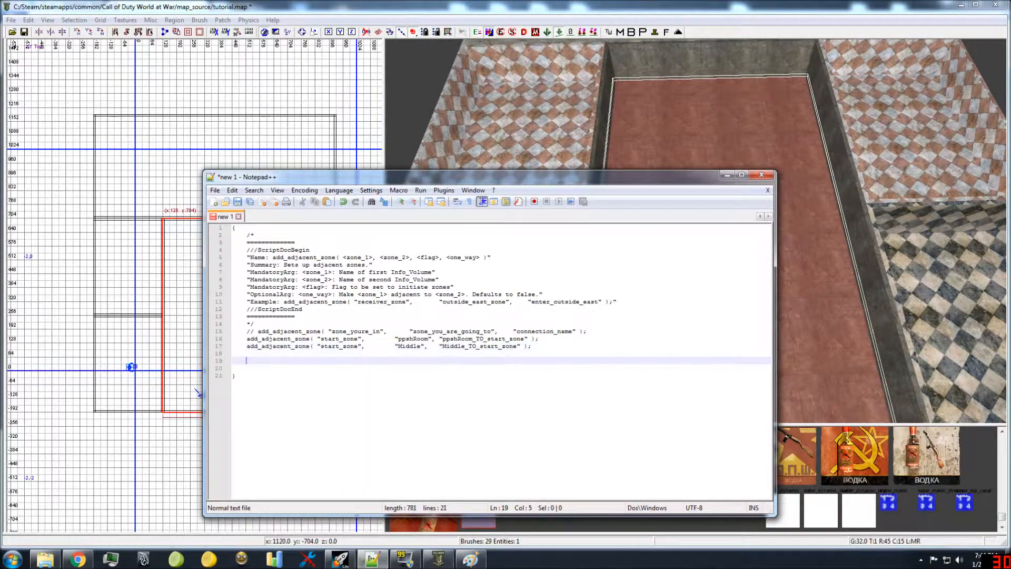
text(add_adjacent_zone( "zone_youre_in",	"zone_you_are_going_to",	"connection_name" );)
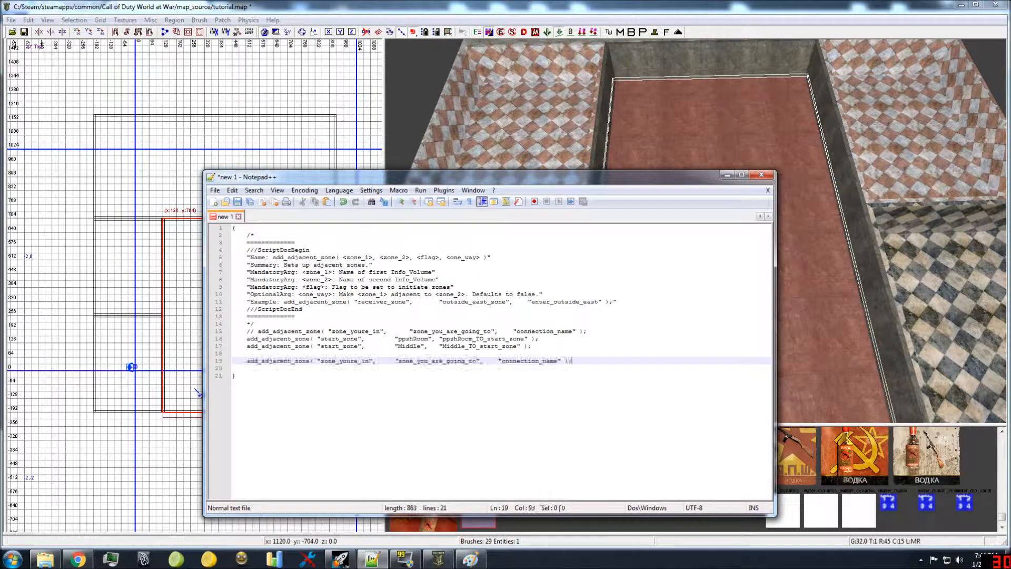
double_click(345, 361)
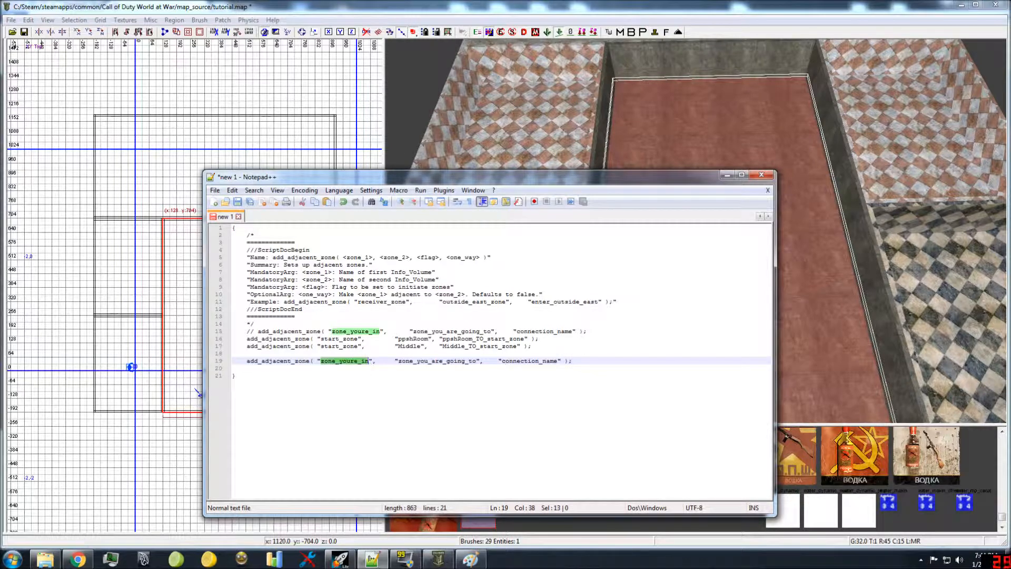
text(Middle)
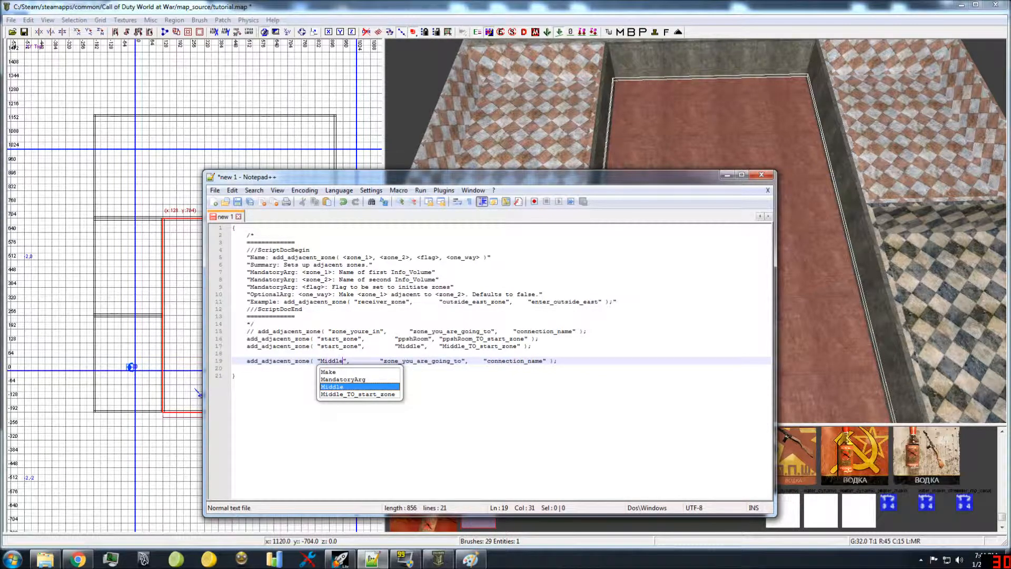
double_click(424, 361)
text(ppshRoom)
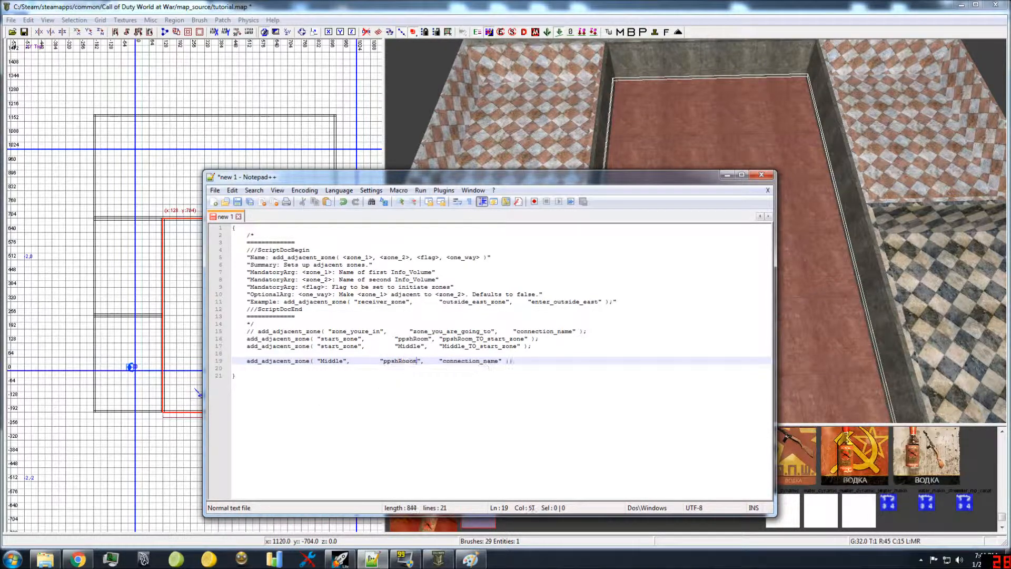
Step: Set the Middle call's connection name to ppshRoom_TO_Middle and start a new line below it
double_click(468, 368)
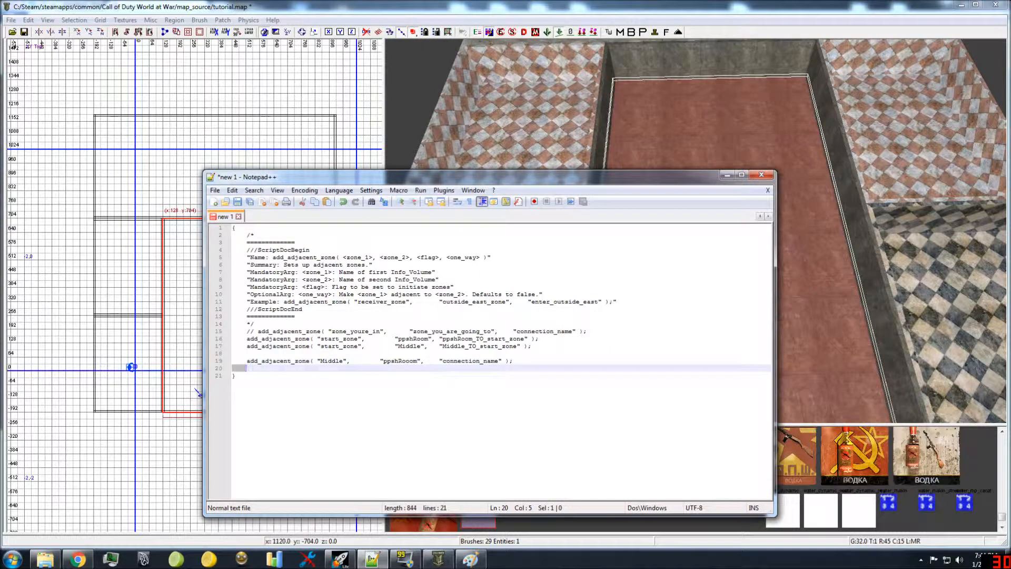
double_click(470, 361)
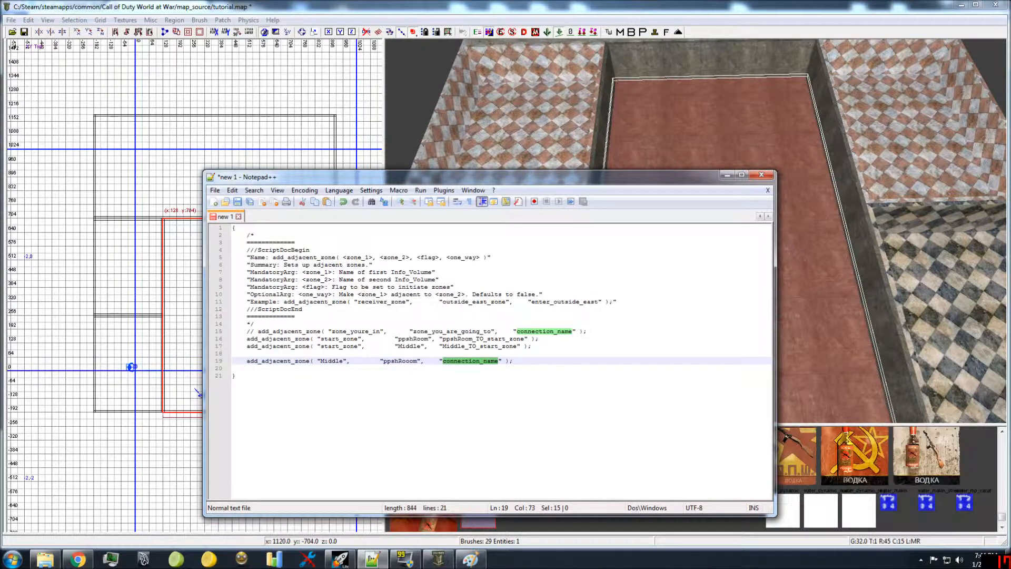
text(ppsh)
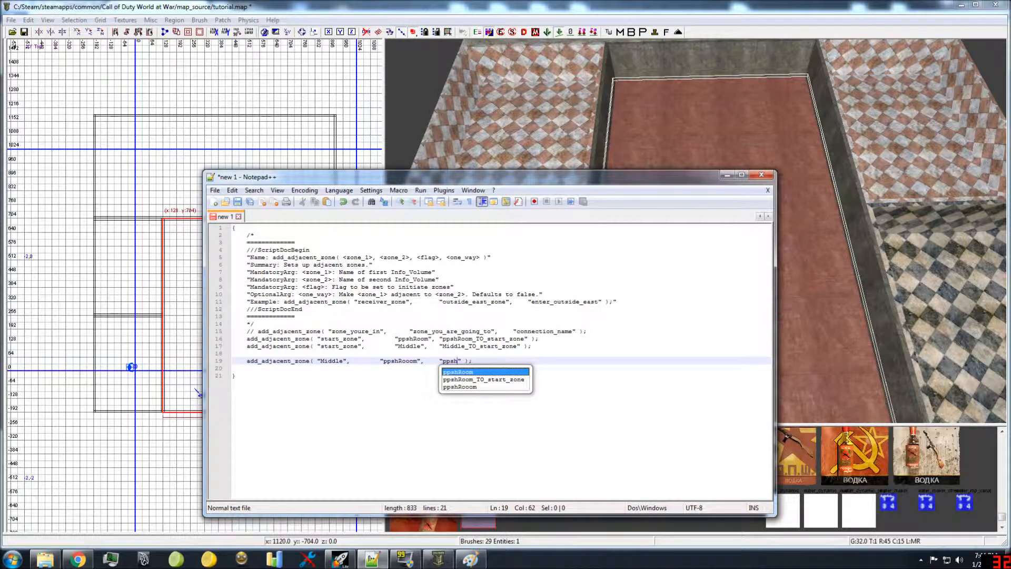
text(Room_TO)
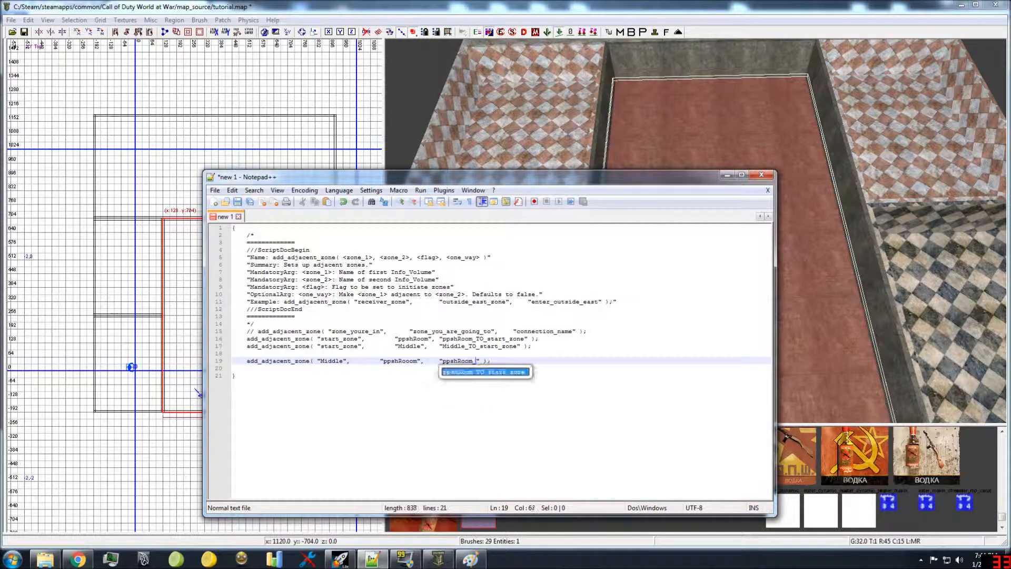
text(_Middle)
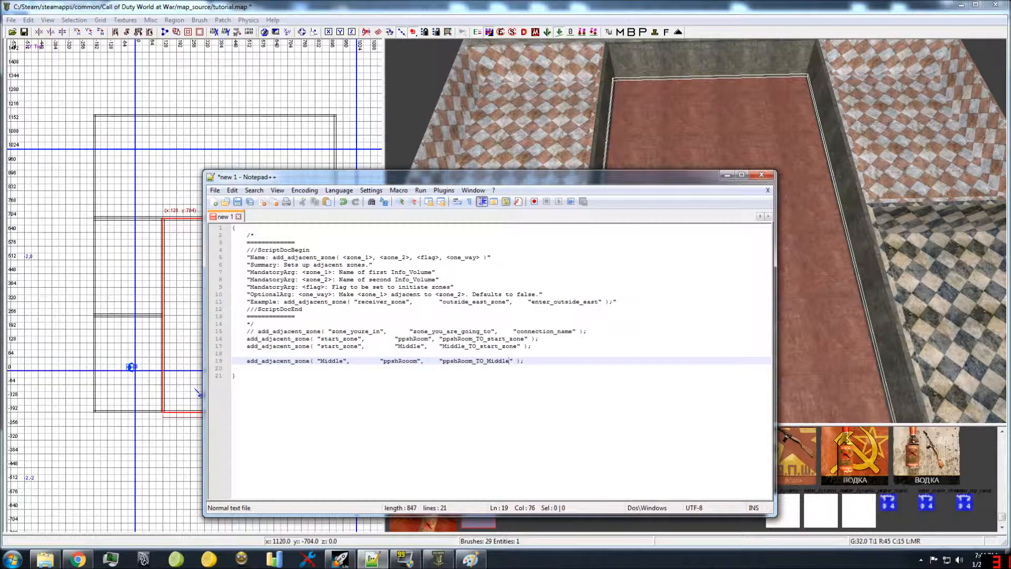
key(Return)
Step: In Radiant, select the ppshRoom floor by itself and the floor of the room opposite it to compare the middle room's neighbours
click(697, 147)
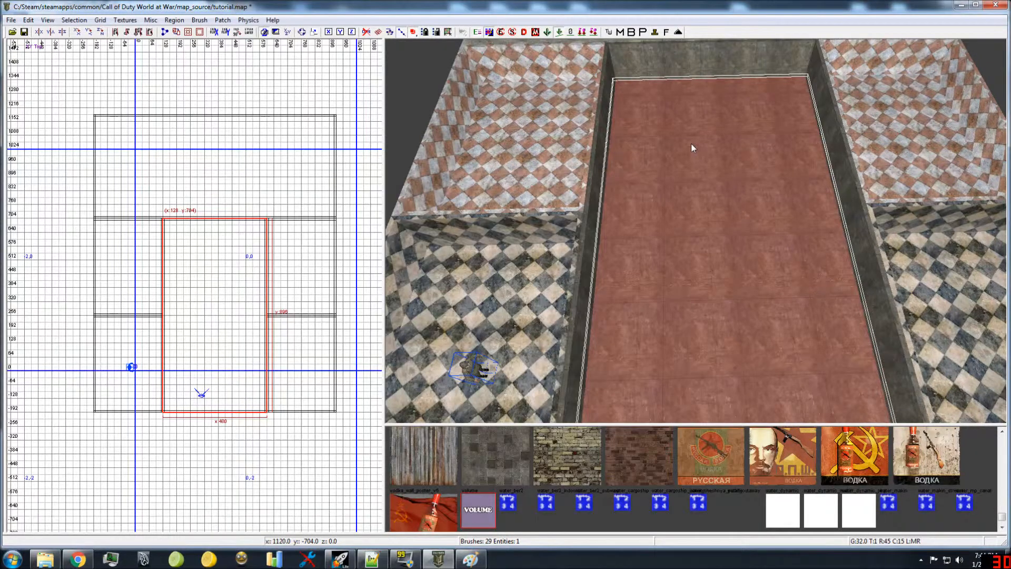
shift+click(537, 158)
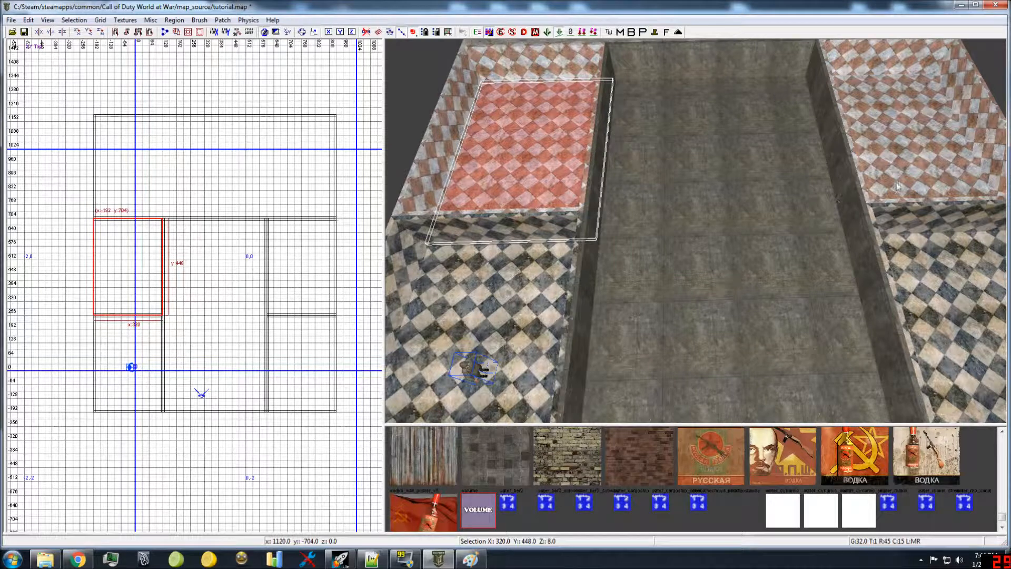
shift+click(912, 165)
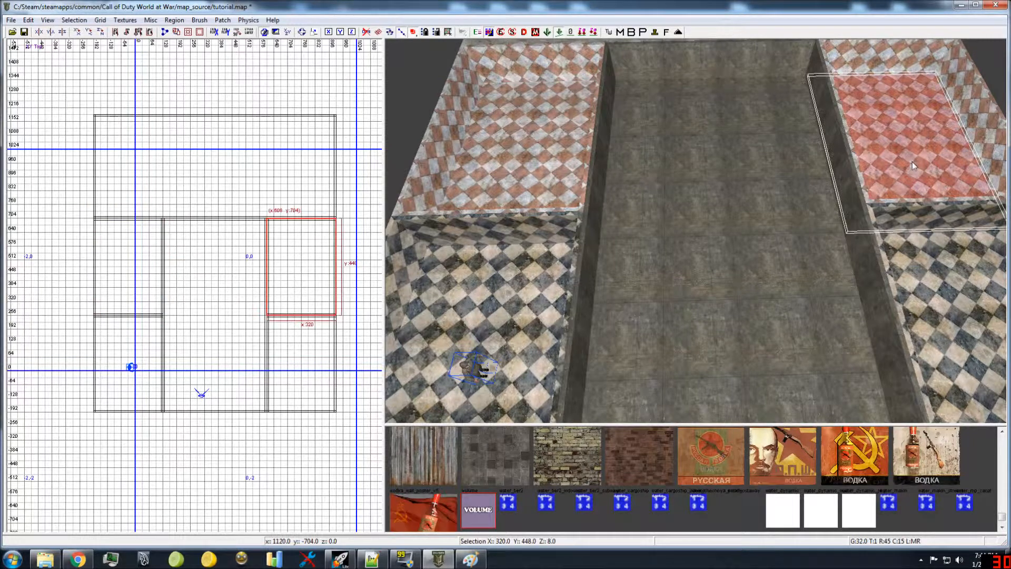
Step: In Notepad++, insert another add_adjacent_zone call on the new line, with Middle as its first zone and power as its second
click(372, 559)
text(add_adjacent_zone( "zone_youre_in",		"zone_you_are_going_to",	"connection_name" );)
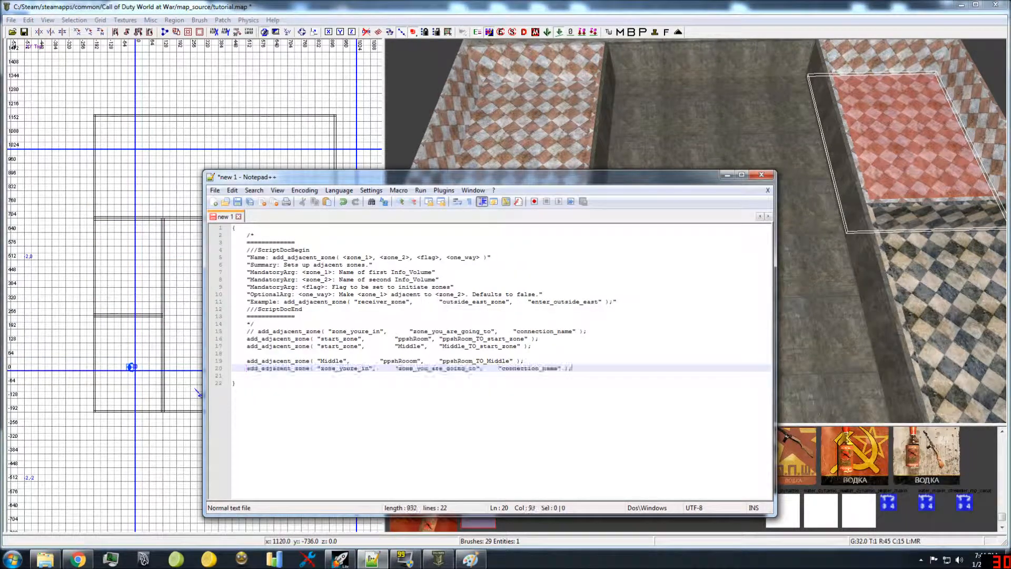
double_click(349, 368)
text(Middle)
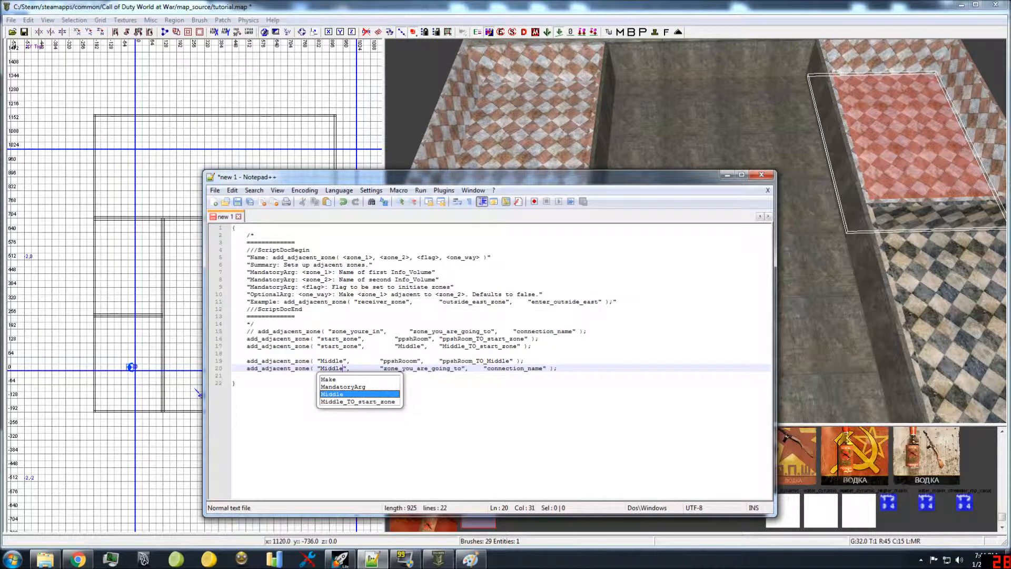
double_click(420, 369)
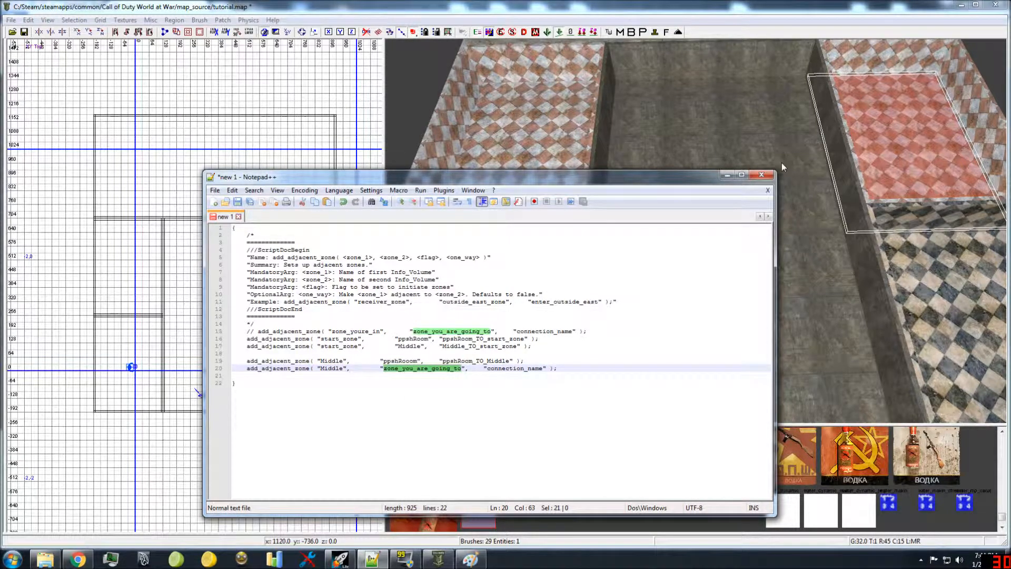
text(power)
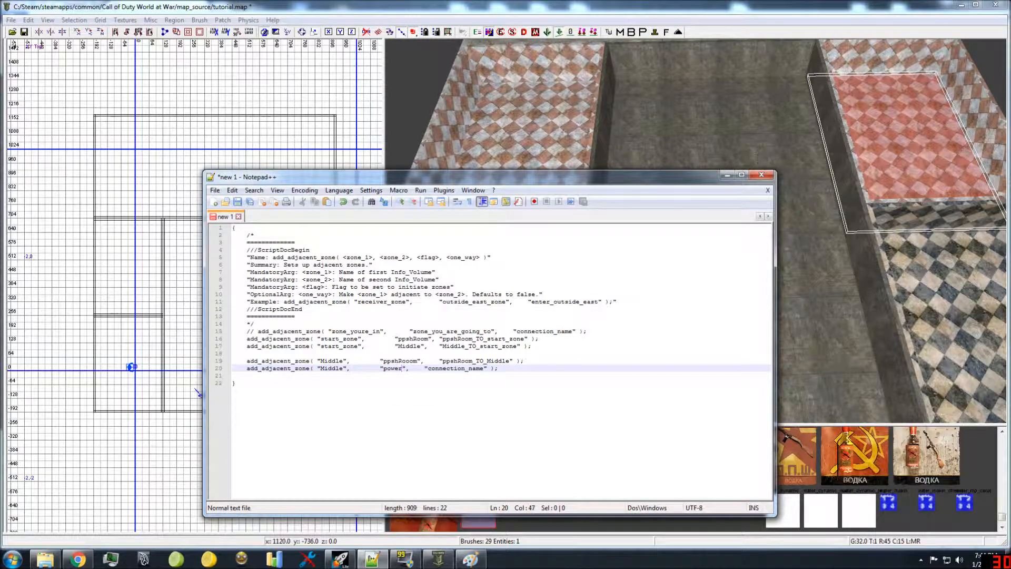
Step: Set the connection name of the Middle–power call to power_TO_Middle and start a new line below it
double_click(456, 370)
text(powe)
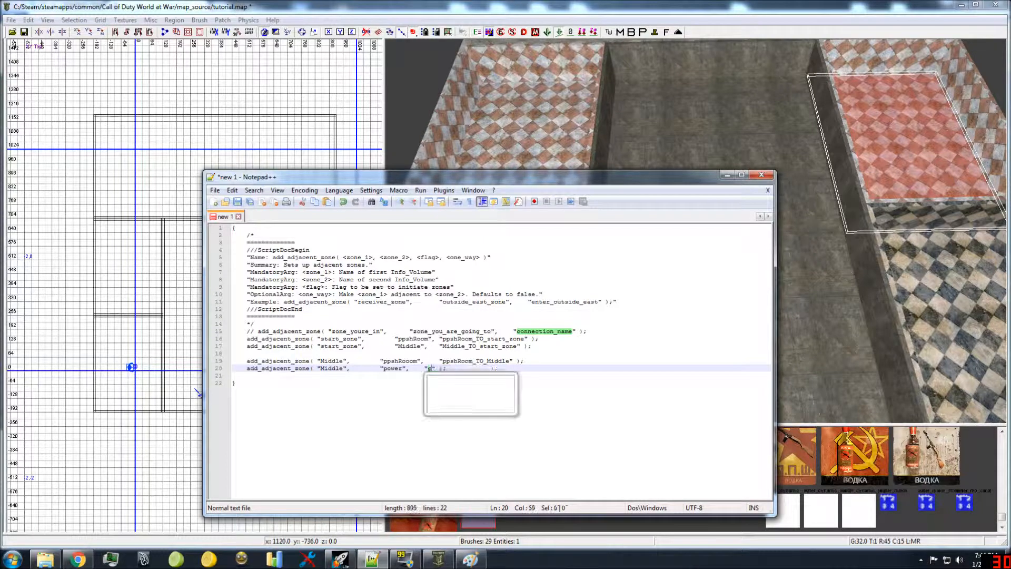
text(r_1)
text(O_Midd)
text(le" );)
key(End)
key(Return)
Step: In Radiant, select the floor of the corner room diagonally opposite ppshRoom to check the middle room's next neighbour
click(726, 132)
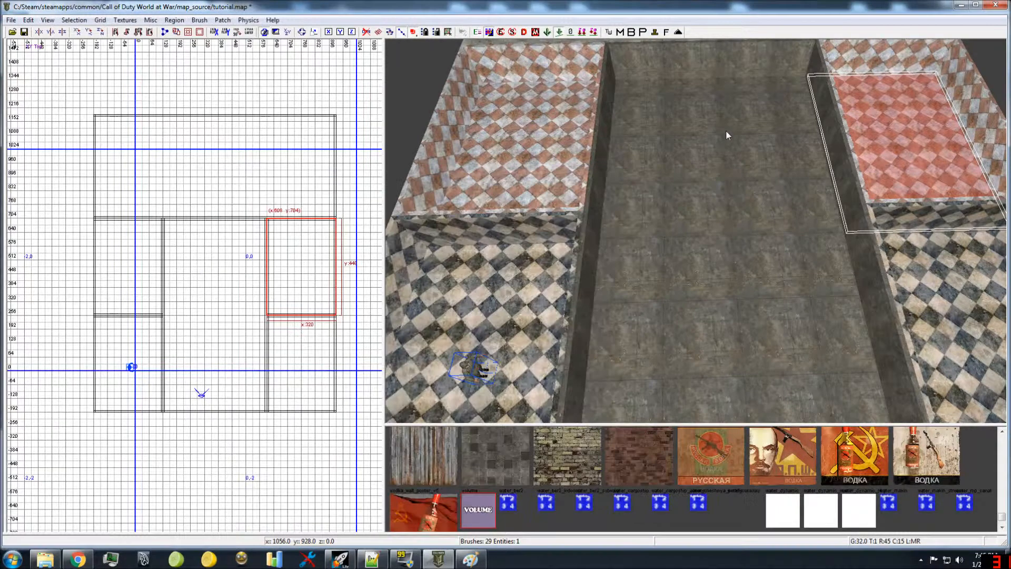
shift+click(734, 268)
mouse_move(733, 268)
right_down()
mouse_move(748, 264)
mouse_move(697, 200)
mouse_move(653, 221)
right_up()
key(Escape)
shift+click(704, 197)
right_drag(704, 197, 698, 207)
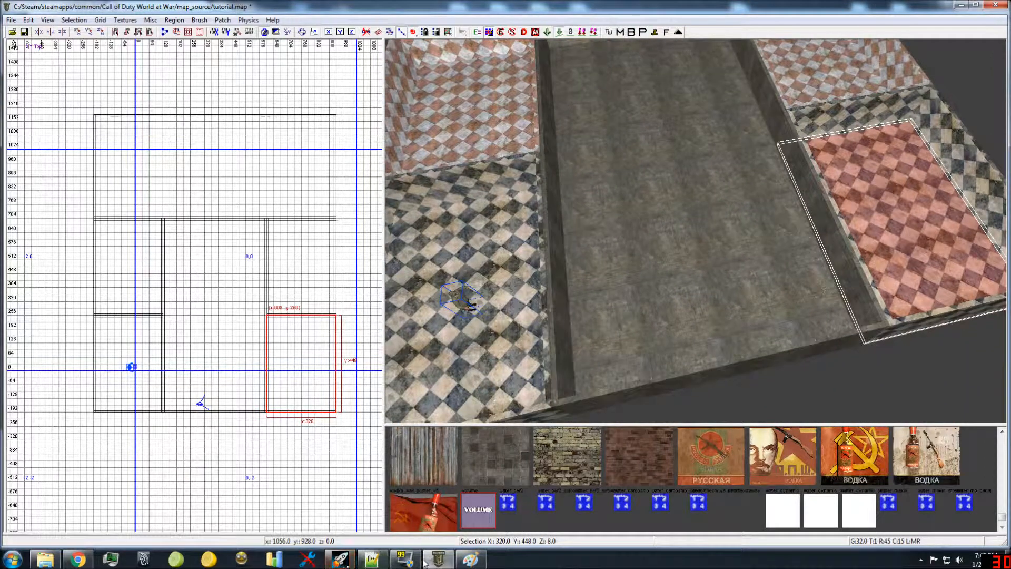
click(478, 561)
click(478, 561)
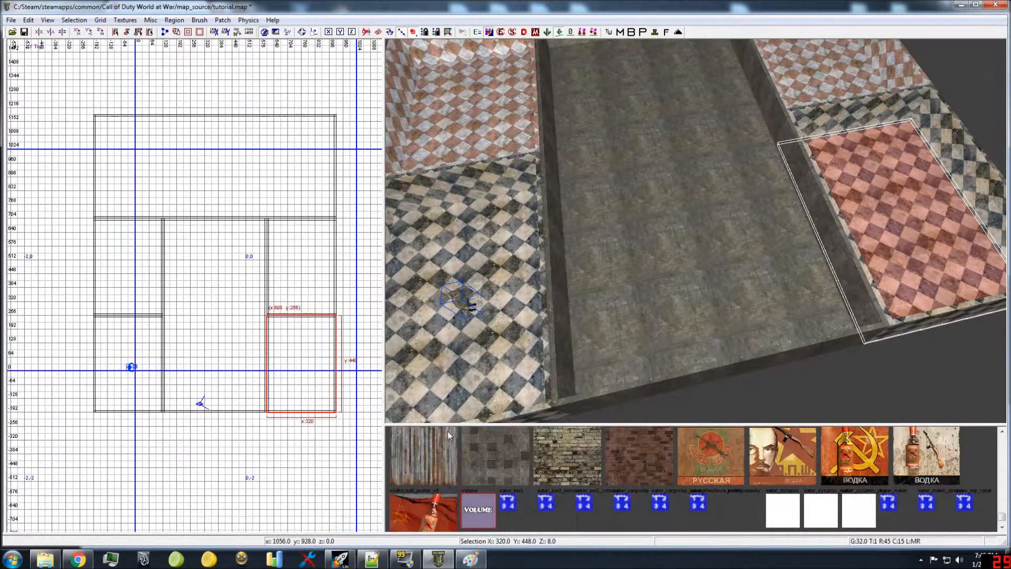
Step: In Notepad++, insert another add_adjacent_zone call on the new line, with Middle as its first zone and Juggy as its second
click(372, 559)
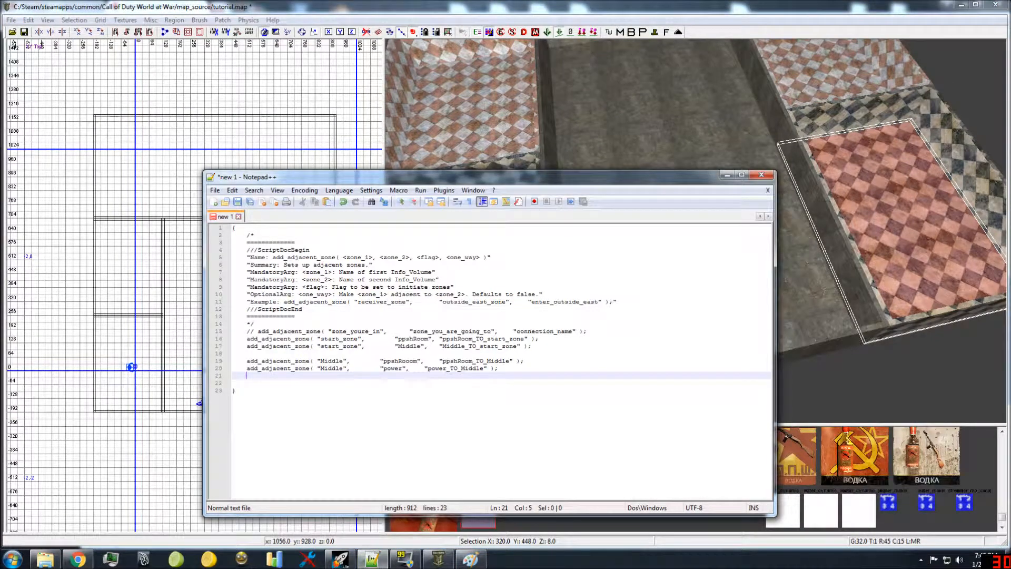
text(add_adjacent_zone( "zone_youre_in",	"zone_you_are_going_to",	"connection_name" );)
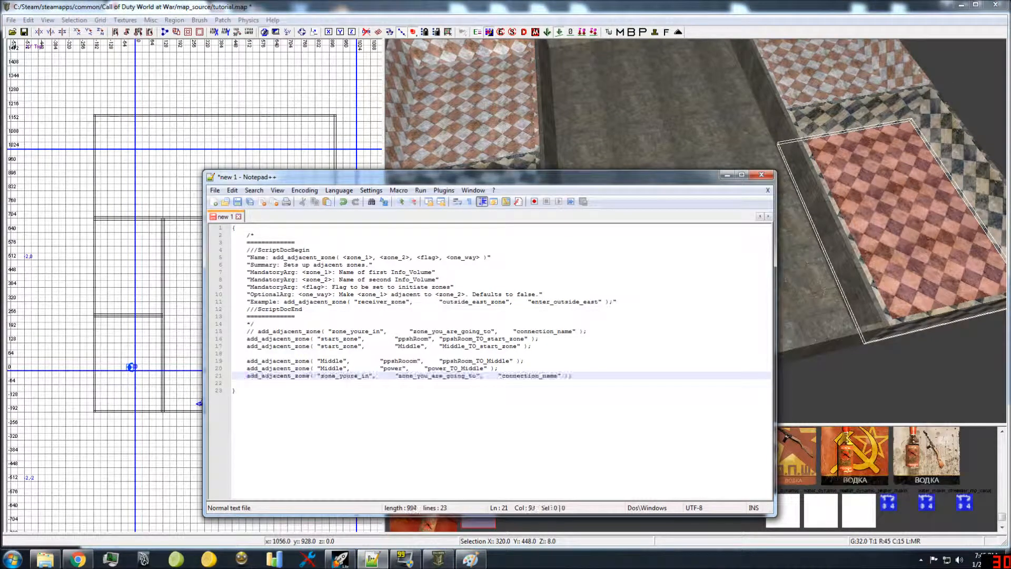
double_click(344, 376)
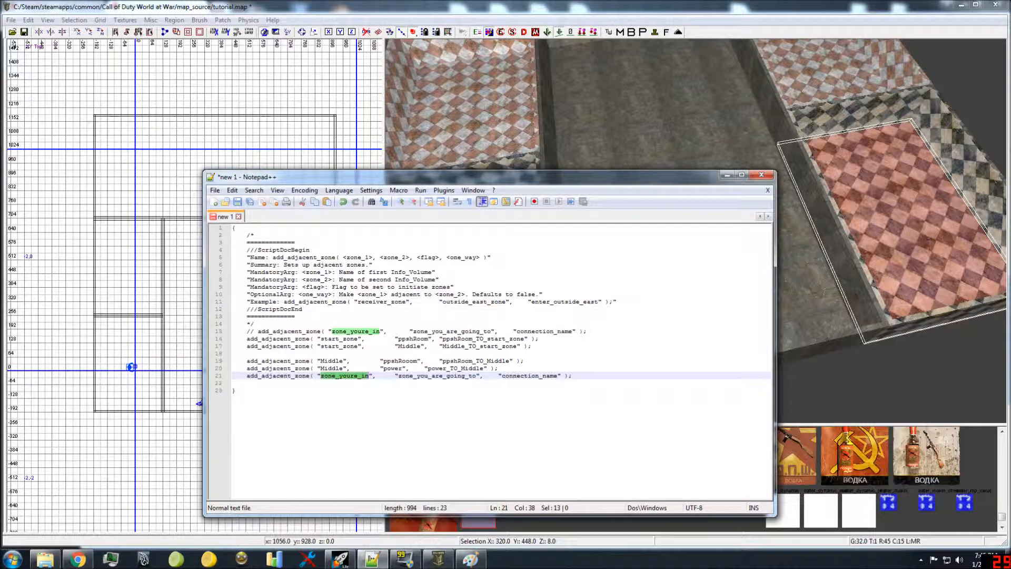
text(Middle)
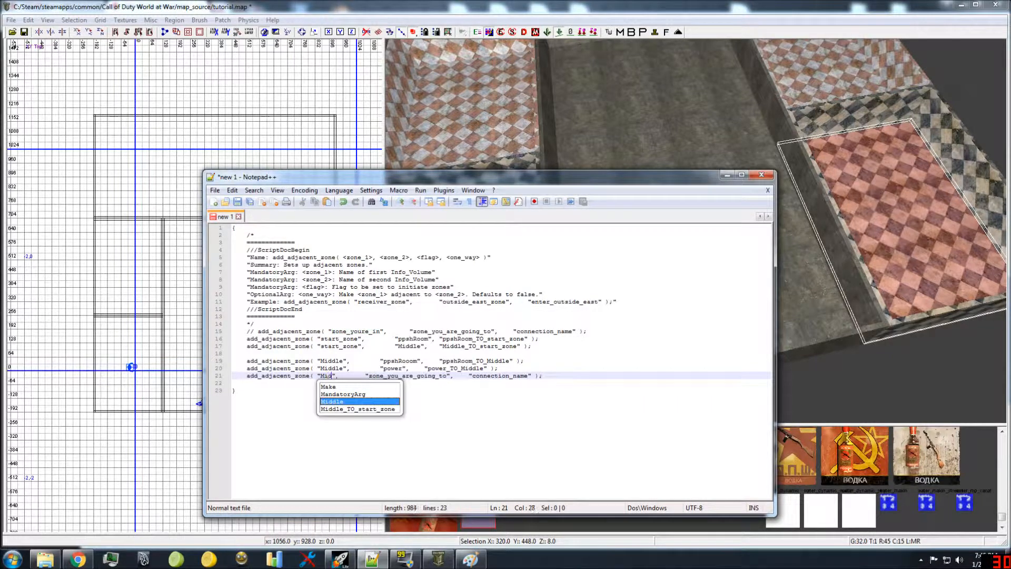
double_click(402, 376)
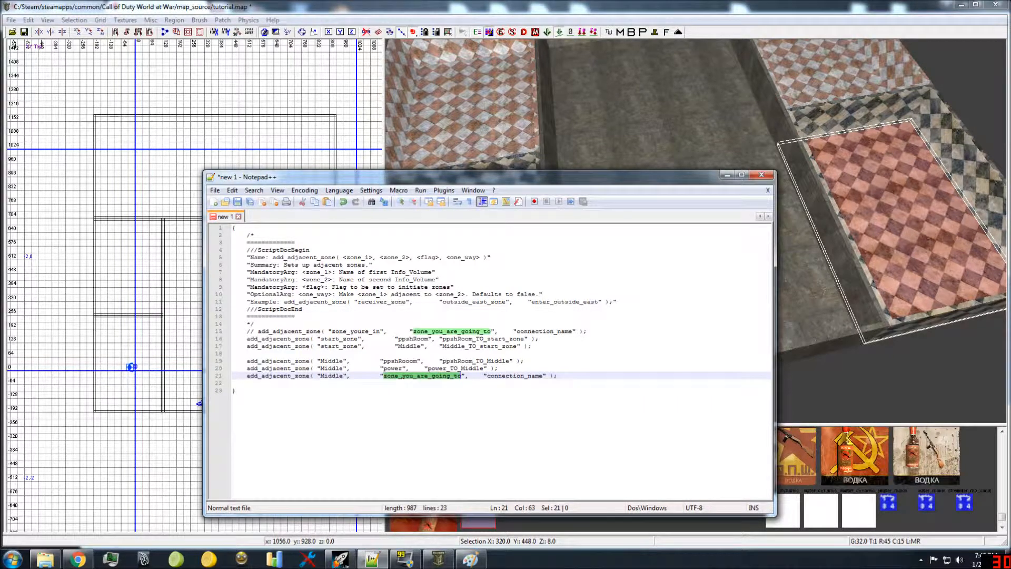
text(Juggy)
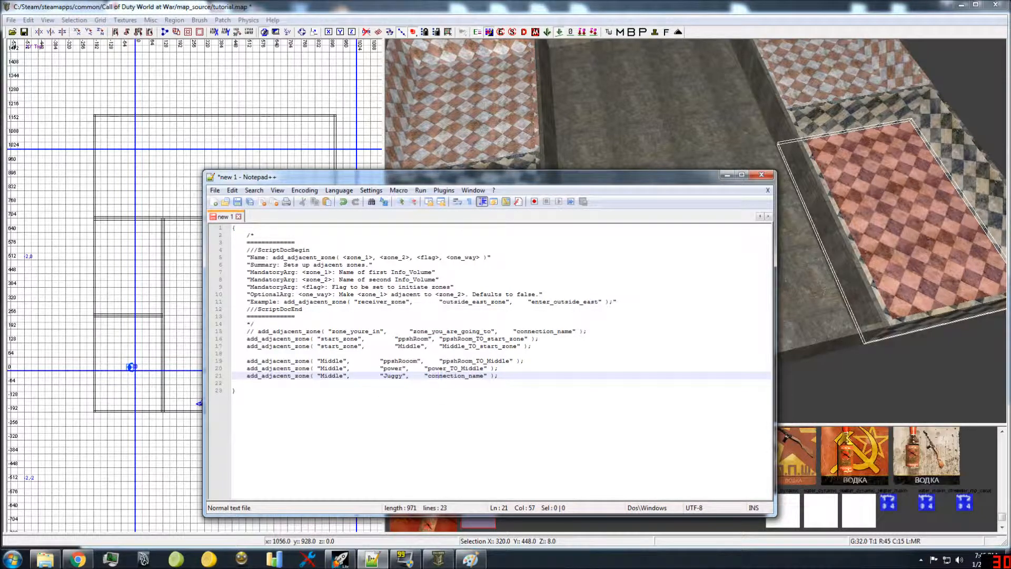
Step: Set the connection name of the Middle–Juggy call to Juggy_TO_Middle
double_click(439, 375)
text(Juggy)
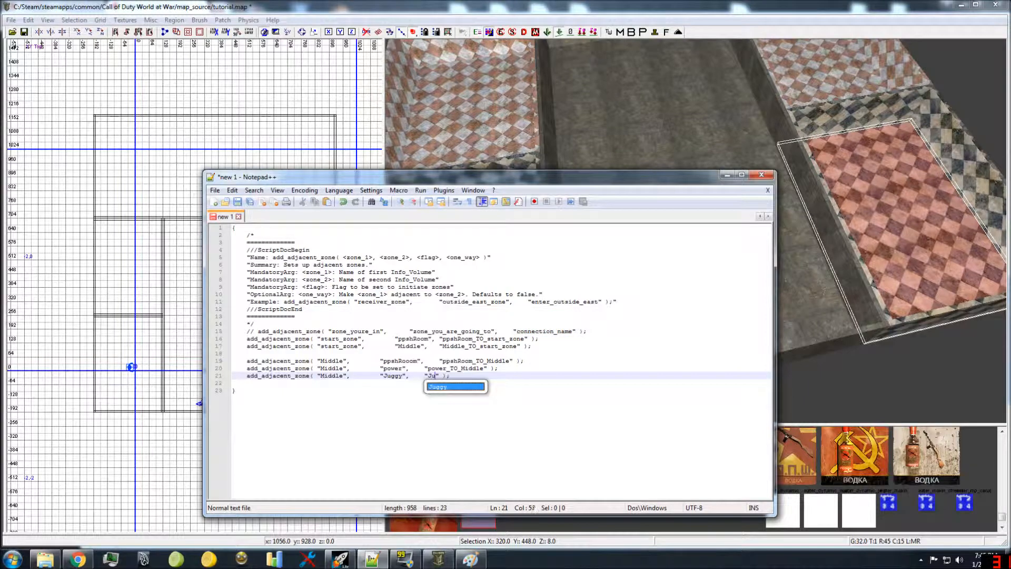
text(_TO_)
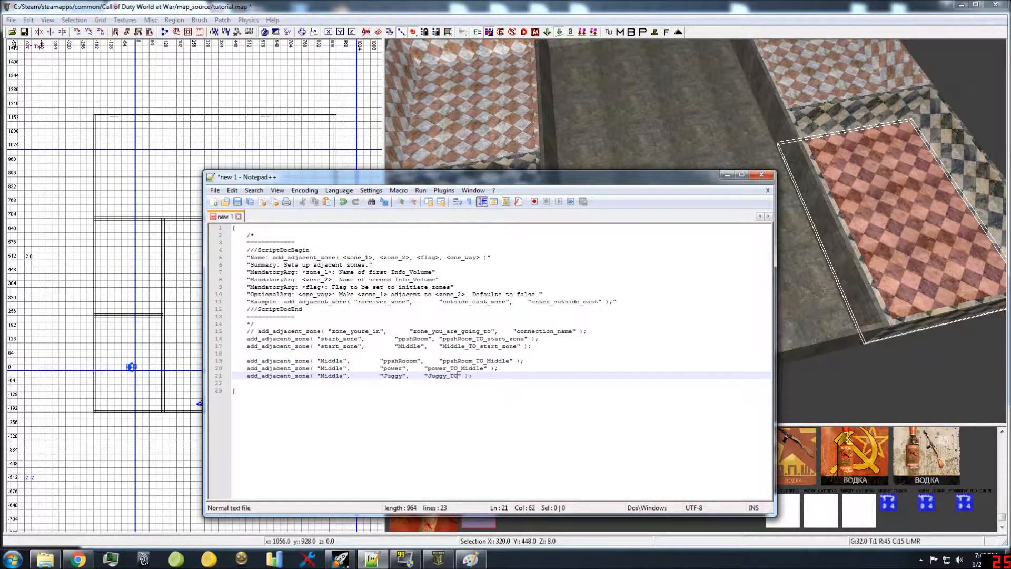
text(Middle)
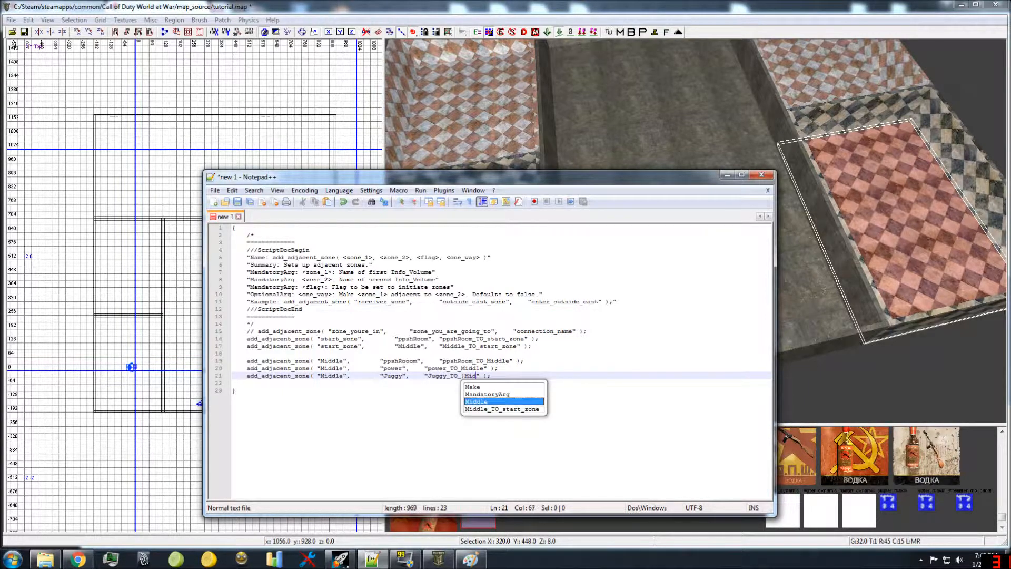
Step: In Radiant, clear the selection and select the floors of the middle room and the wide room at its end
click(602, 152)
mouse_move(649, 129)
right_down()
mouse_move(648, 141)
mouse_move(642, 119)
mouse_move(663, 147)
right_up()
key(Escape)
shift+click(691, 216)
shift+click(653, 133)
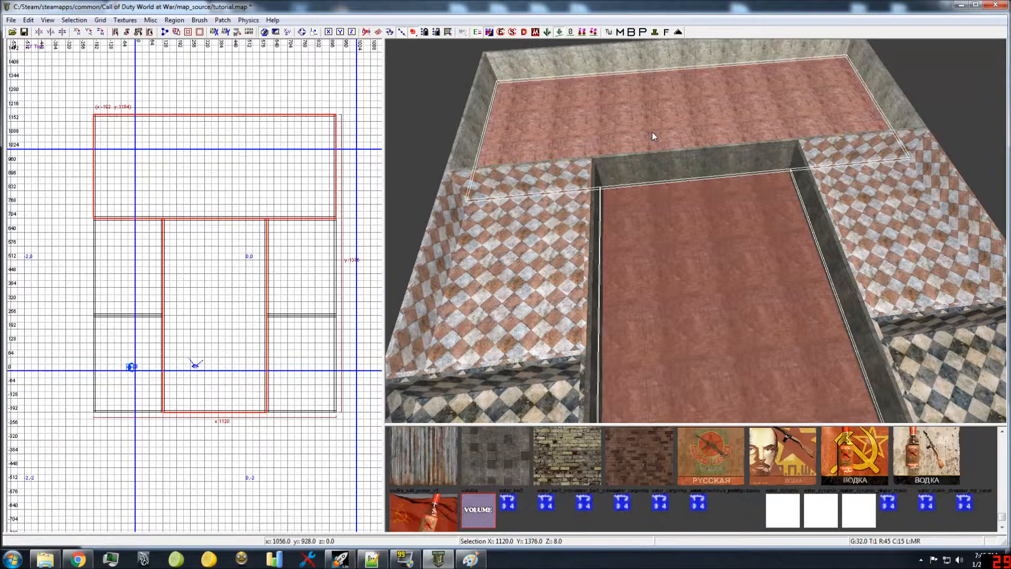
Step: In Notepad++, insert an add_adjacent_zone call below the Juggy one, with Middle as its first zone and Train as its second
click(384, 559)
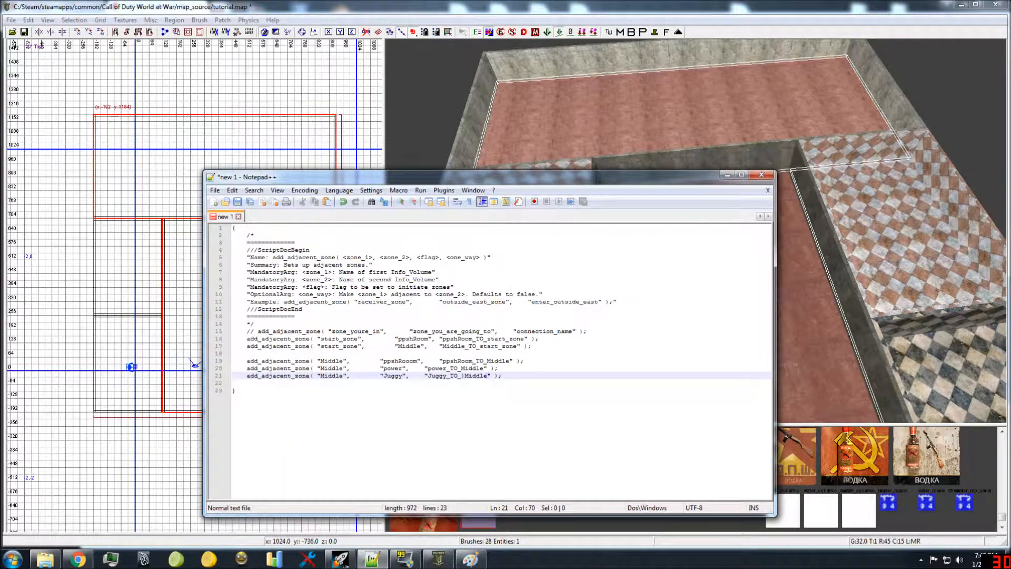
key(Return)
text(add_adjacent_zone( "zone_youre_in",	"zone_you_are_going_to",	"connection_name" );)
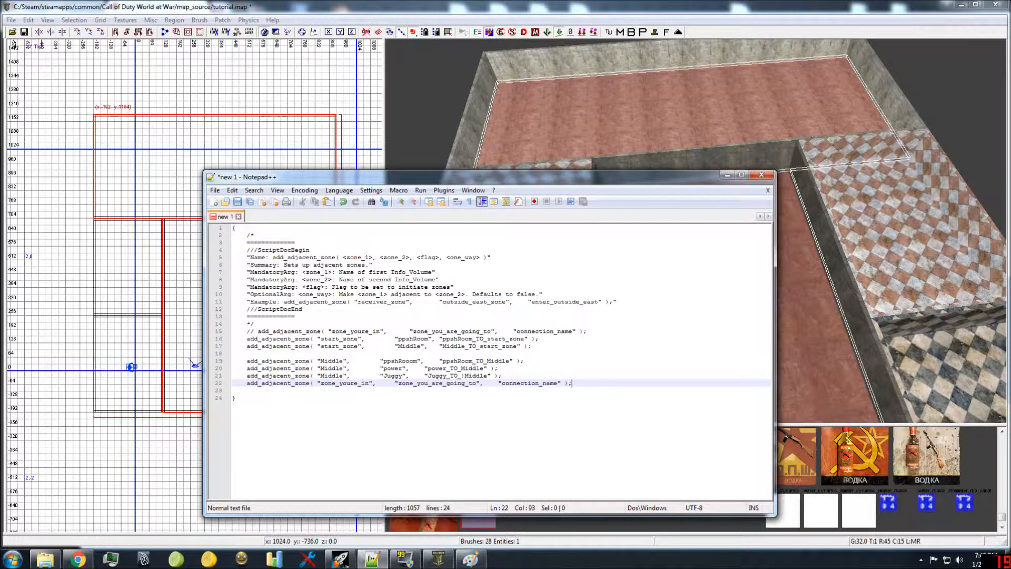
double_click(353, 383)
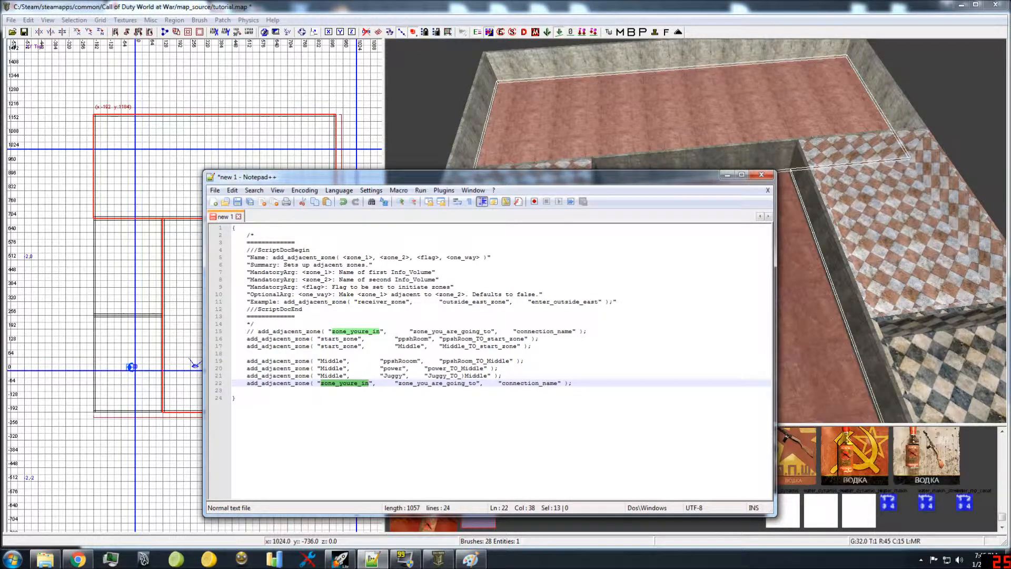
text(Middle)
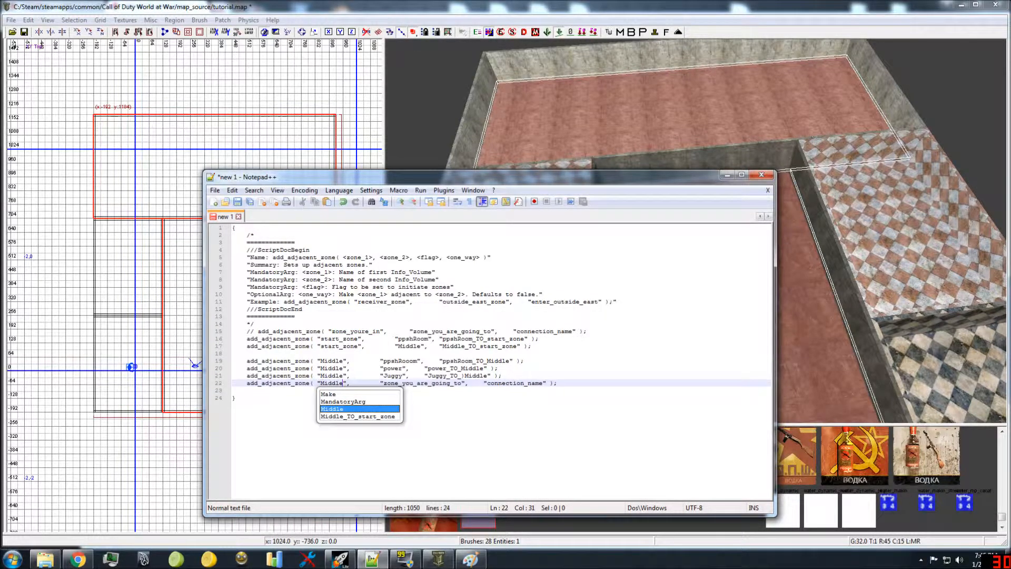
double_click(405, 383)
text(Train)
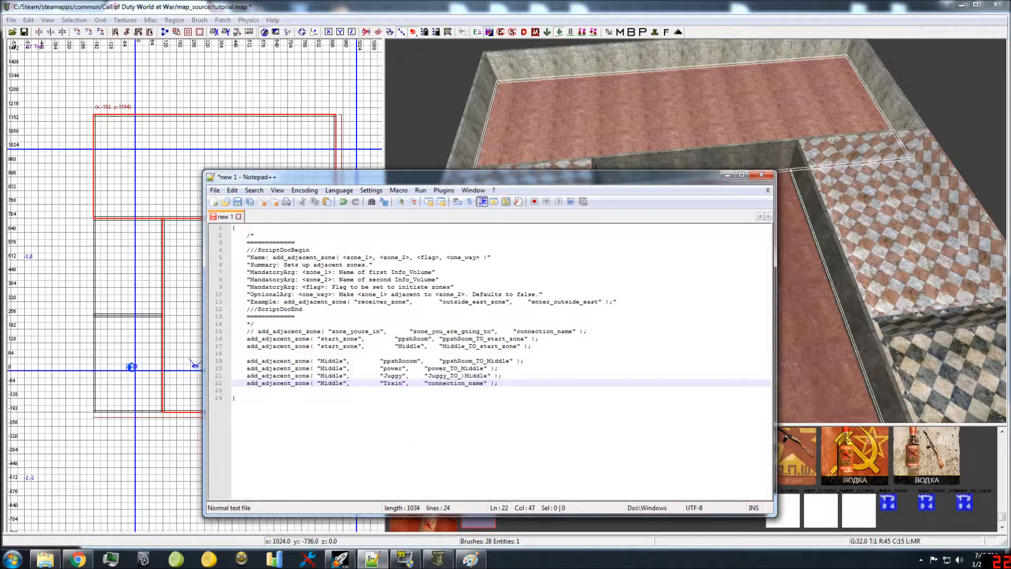
Step: Set the connection name of the Middle–Train call to Train_TO_Middle
double_click(455, 383)
text(Train)
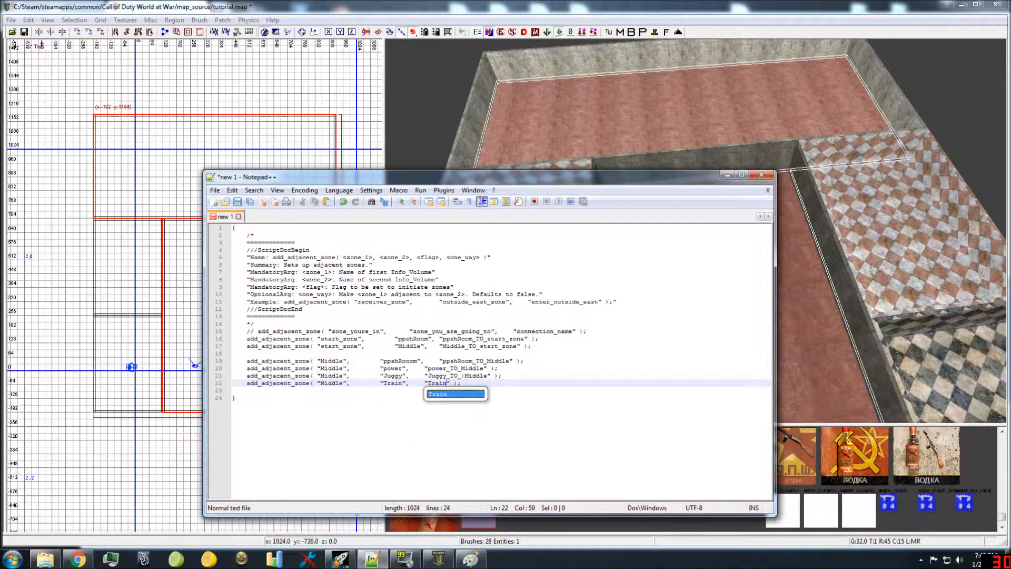
text(_TO_Middle)
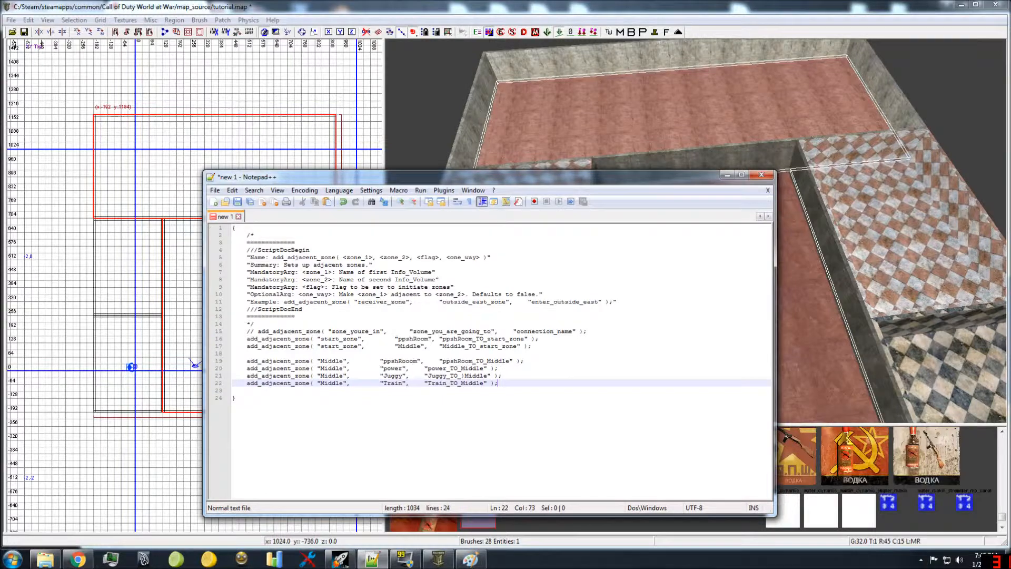
Step: In Radiant, clear the selection and select only the ppshRoom floor to examine which rooms adjoin it
click(812, 306)
key(Escape)
right_drag(728, 287, 728, 357)
mouse_move(715, 271)
right_down()
mouse_move(715, 302)
mouse_move(715, 271)
mouse_move(646, 237)
mouse_move(700, 250)
mouse_move(697, 311)
mouse_move(700, 253)
right_up()
shift+click(542, 259)
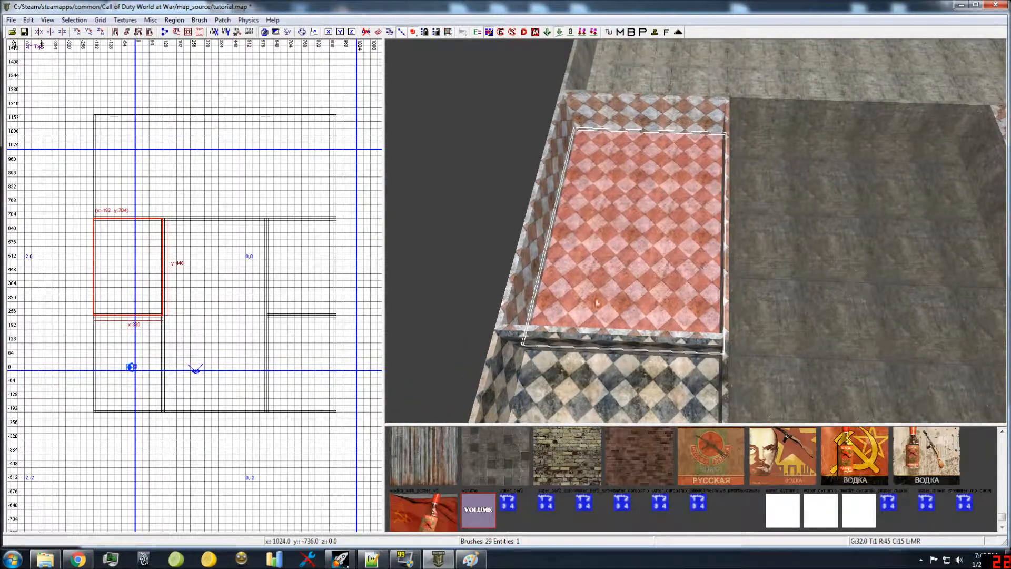
right_drag(618, 259, 618, 295)
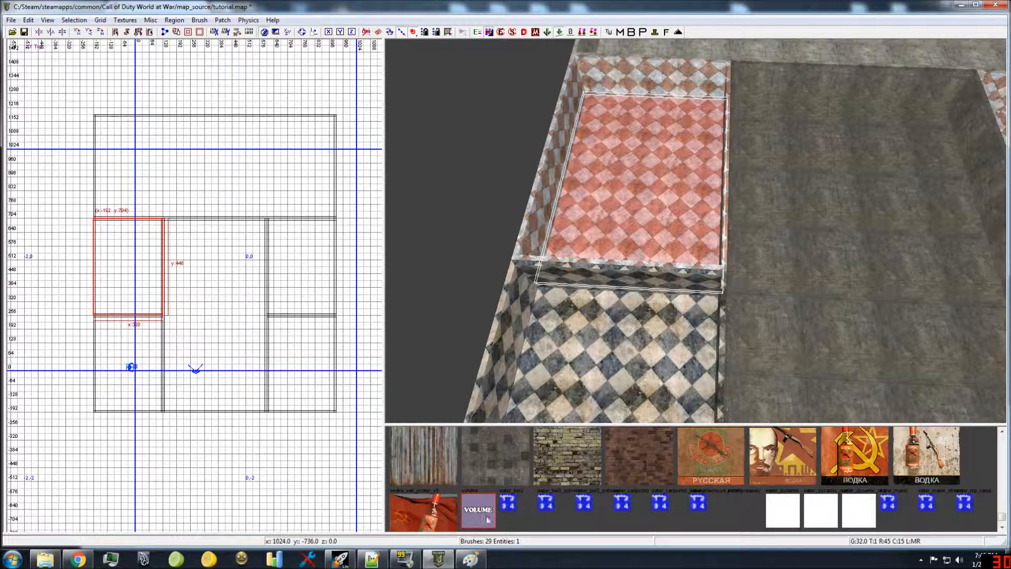
Step: In Notepad++, compare the ppshRoom zone names in the start_zone and Middle calls
click(381, 563)
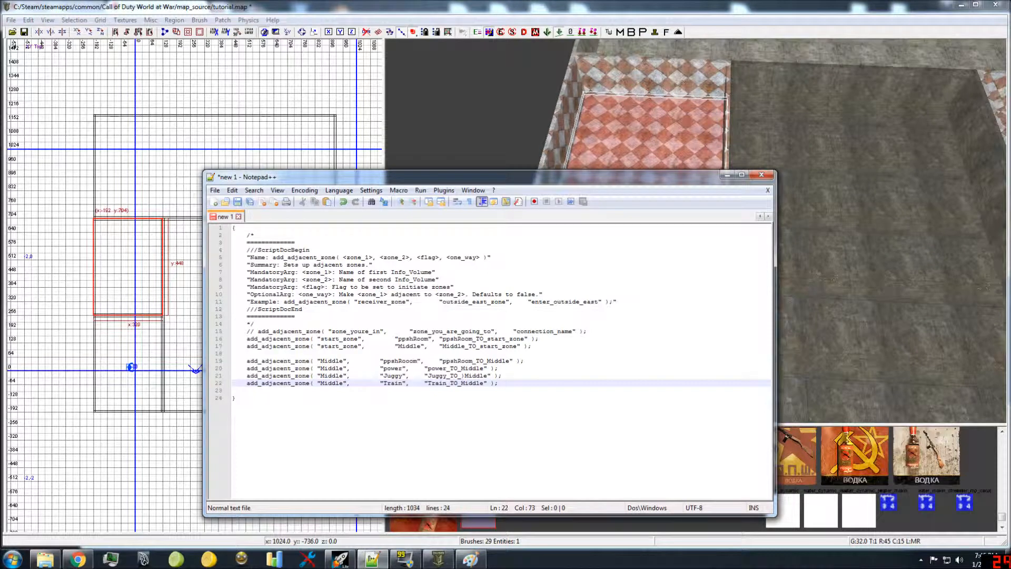
double_click(400, 362)
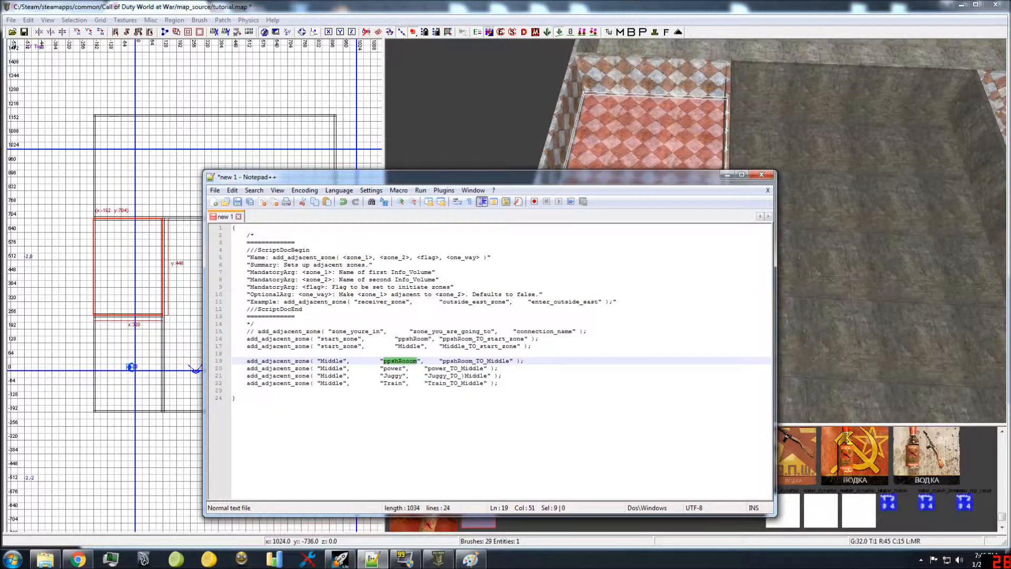
double_click(415, 339)
click(406, 368)
click(415, 361)
Step: In Radiant, clear the selection and check the middle room and starting room floors that border ppshRoom
click(793, 119)
key(Escape)
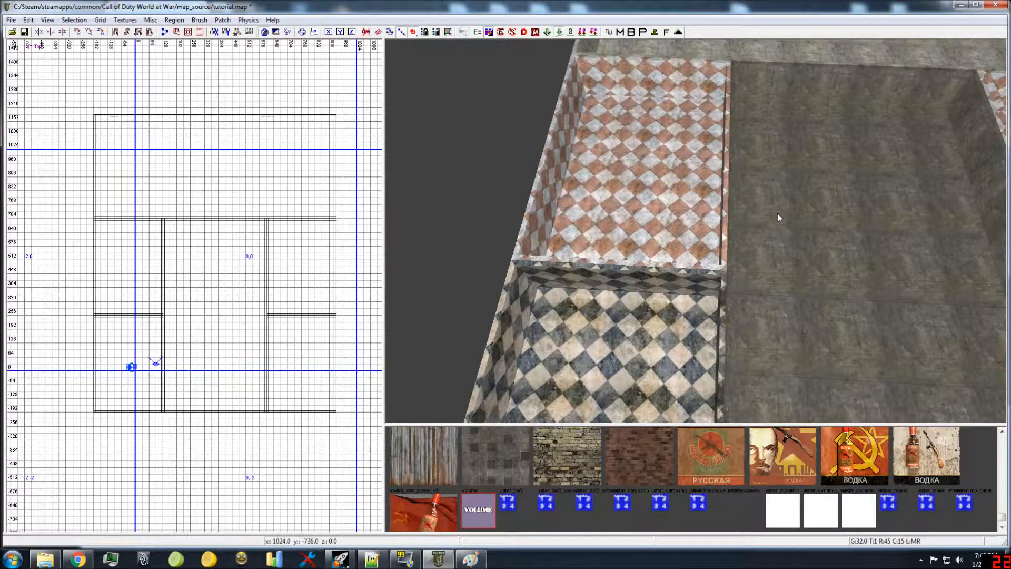
shift+click(801, 238)
shift+click(669, 355)
key(Escape)
Step: In Notepad++, highlight the connection names ppshRoom_TO_Middle and ppshRoom_TO_start_zone in turn to review them
click(372, 559)
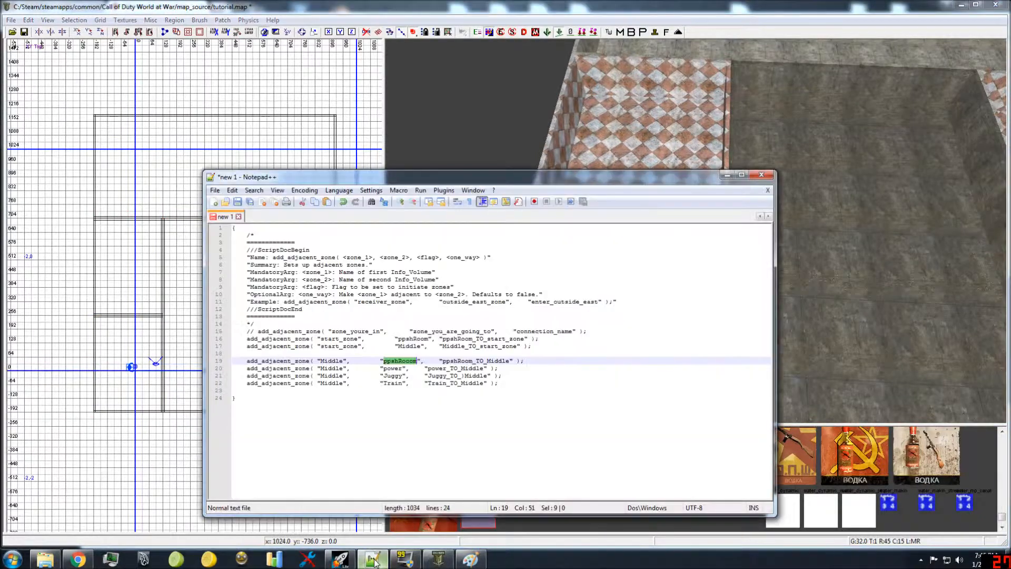
double_click(467, 362)
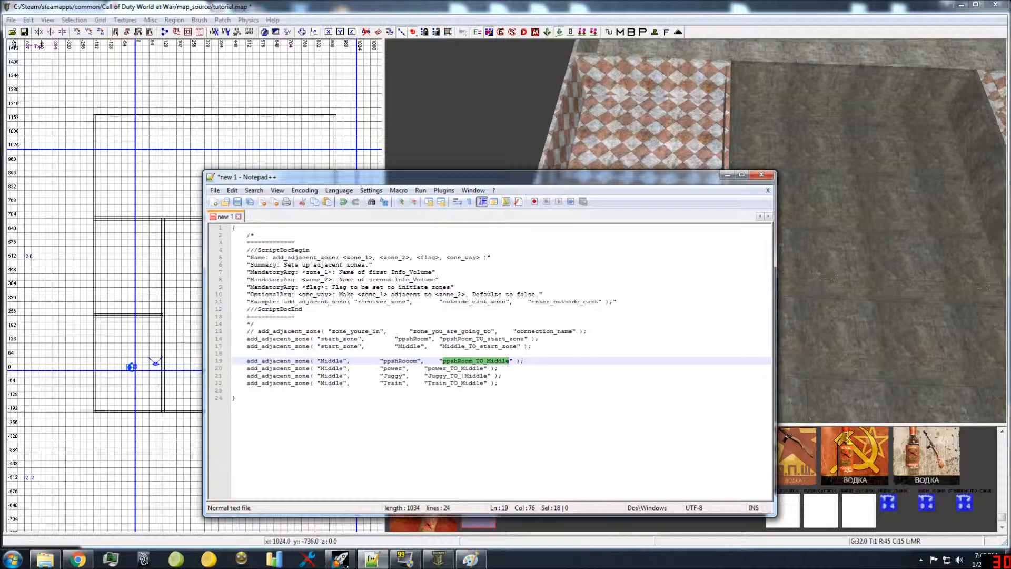
click(468, 346)
double_click(476, 339)
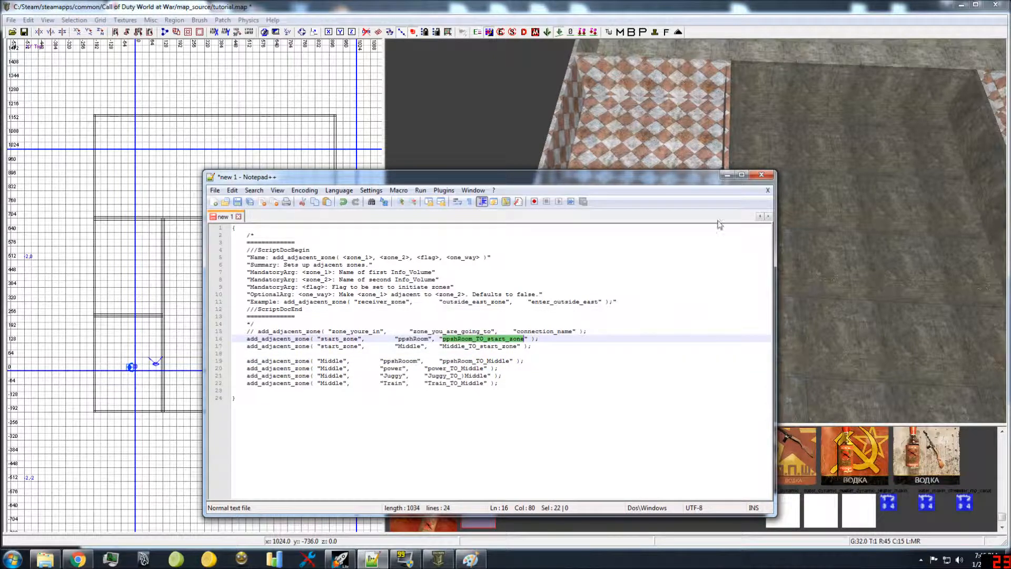
Step: In Radiant, select the floor of the wide room that borders ppshRoom
click(823, 161)
mouse_move(813, 183)
right_down()
mouse_move(790, 211)
mouse_move(813, 183)
mouse_move(800, 208)
right_up()
shift+click(748, 197)
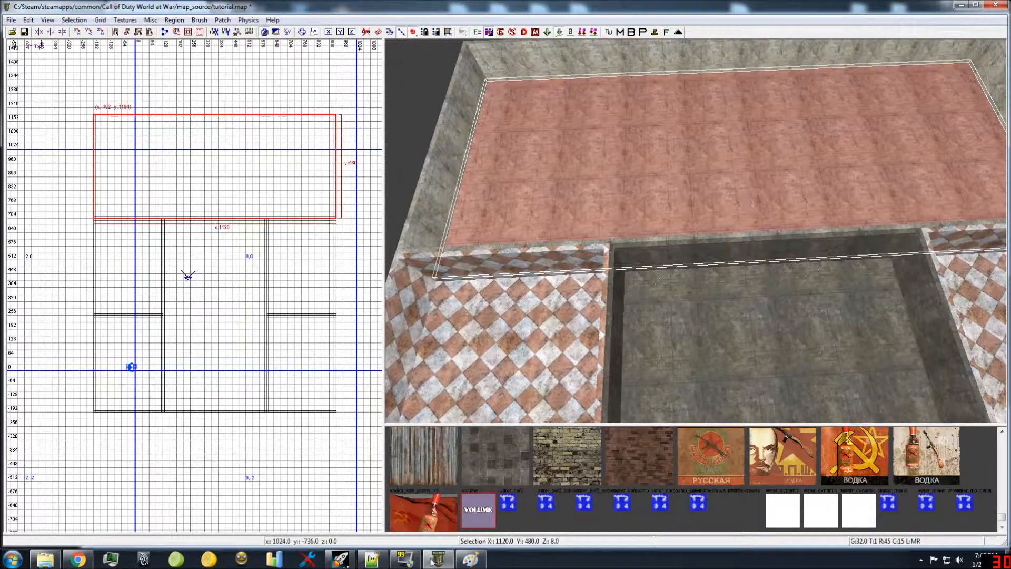
Step: In Notepad++, review the connection names of the start_zone calls and of the Middle calls to ppshRoom and Train
click(372, 559)
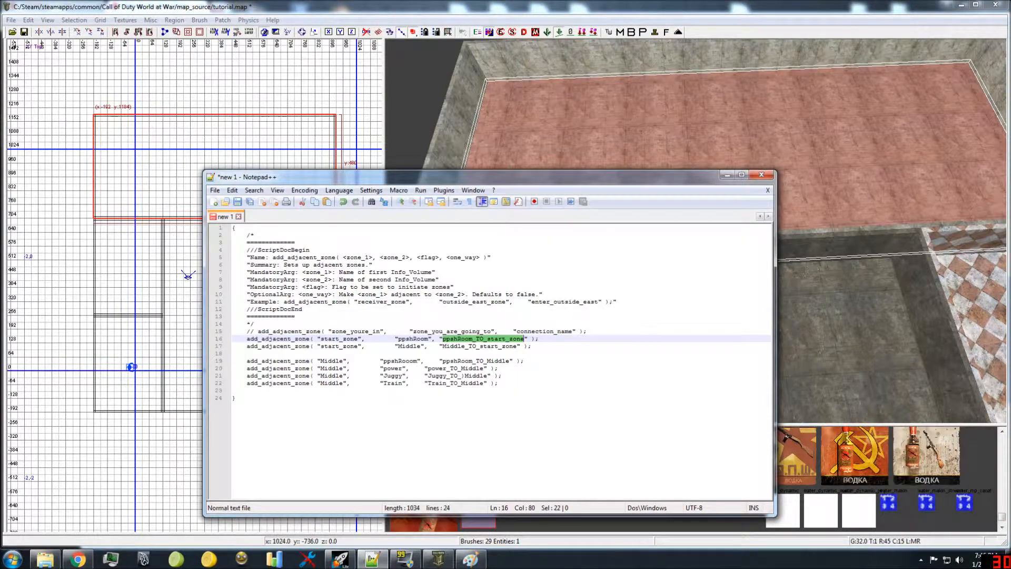
double_click(532, 332)
double_click(486, 340)
click(469, 346)
double_click(468, 346)
double_click(465, 361)
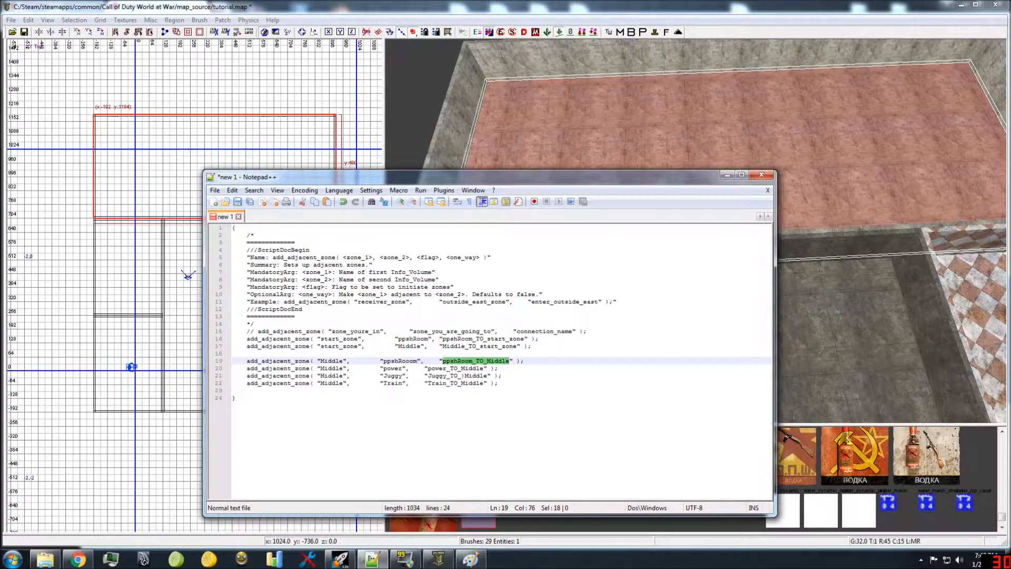
double_click(444, 383)
Step: Add an add_adjacent_zone call after a blank line below the Middle–Train call, with ppshRoom as its first zone and Train as its second
click(497, 391)
click(504, 383)
key(Return)
key(Return)
text(add_adjacent_zone( "zone_youre_in",		"zone_you_are_going_to",	"connection_name" );)
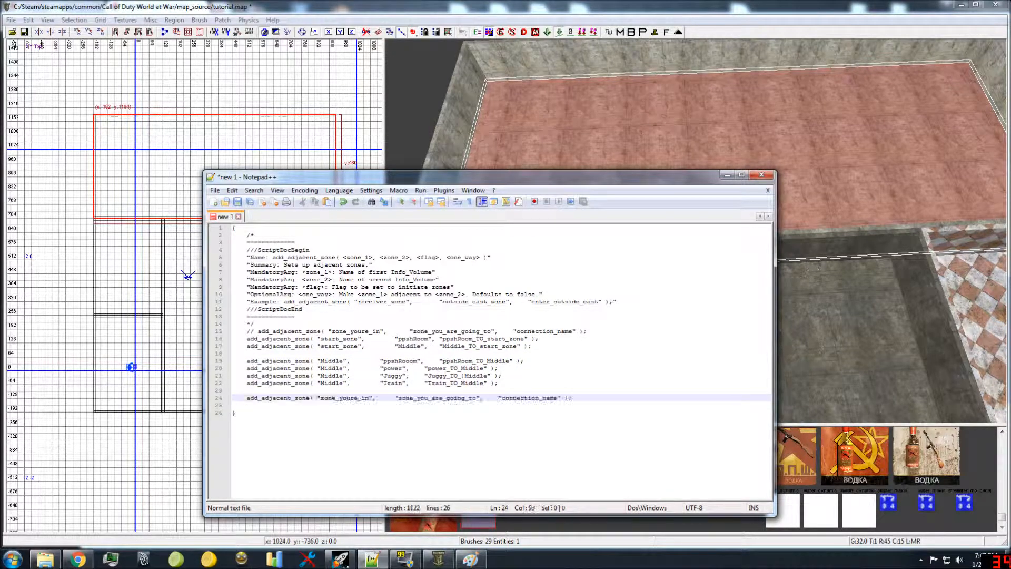
double_click(350, 398)
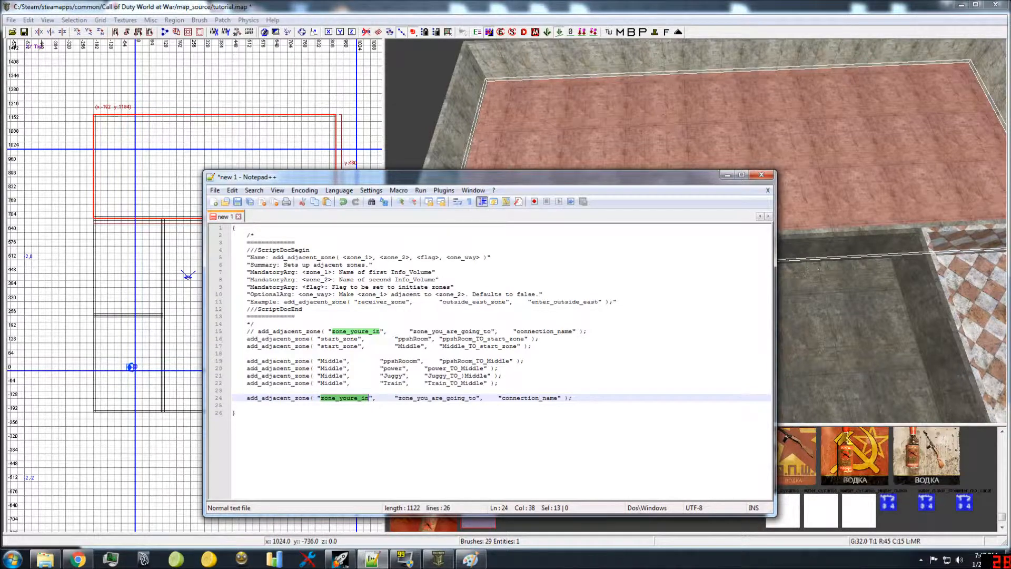
text(ppshRoom)
click(443, 391)
double_click(443, 398)
text(Train)
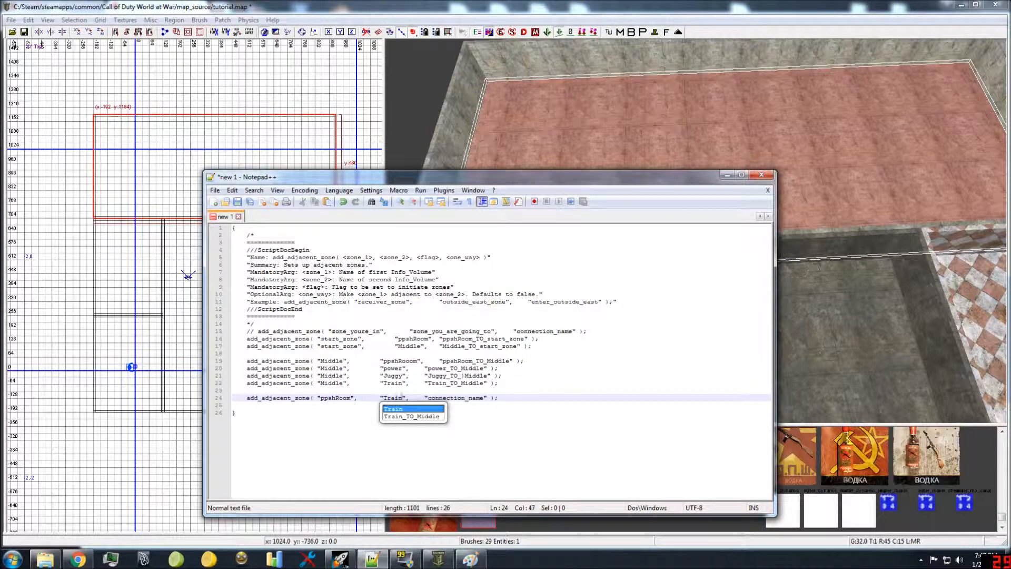
Step: Set the connection name of the ppshRoom–Train call to Train_TO_ppshRoom
double_click(465, 398)
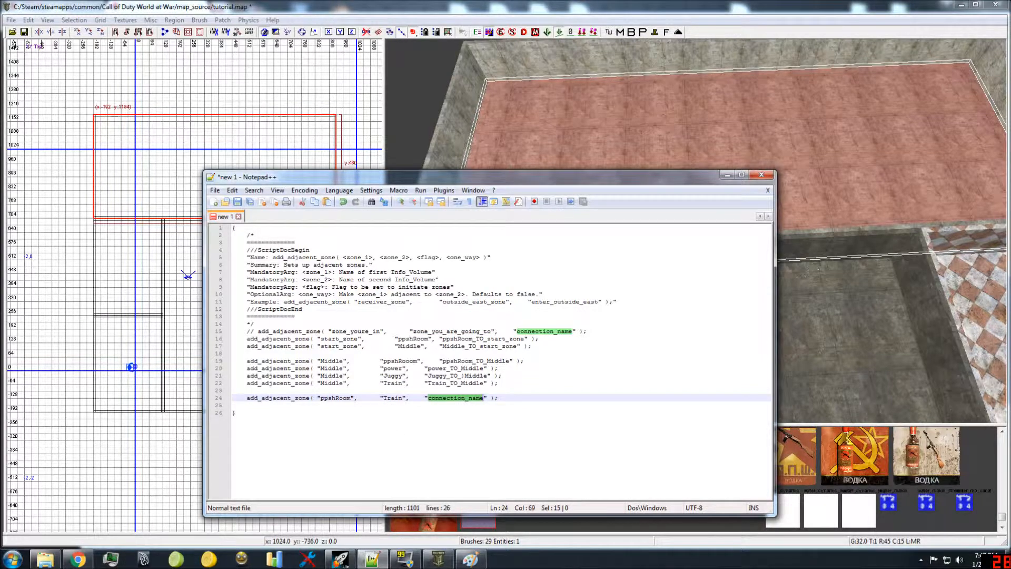
text(Train)
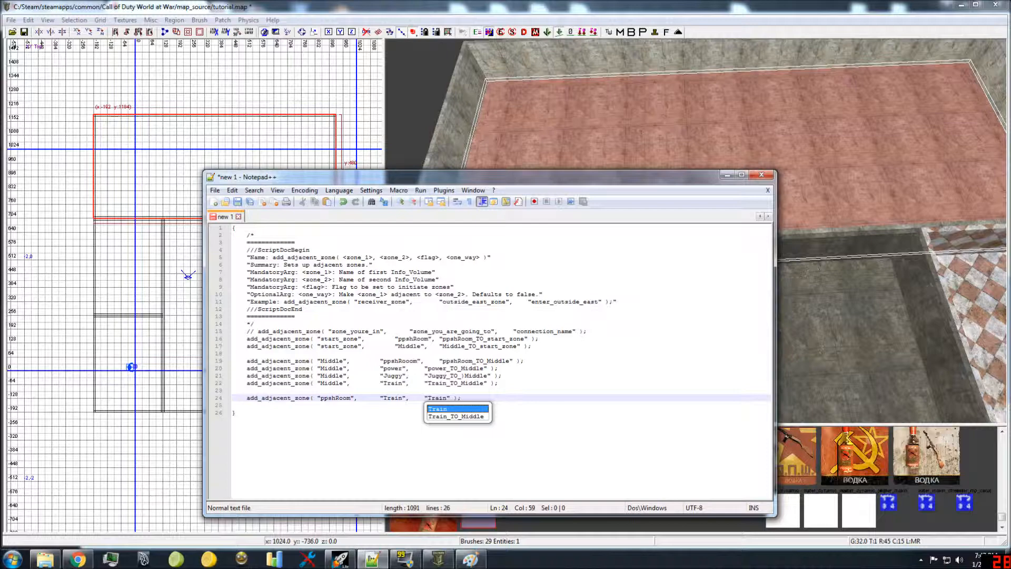
text(_TO_ppshRoom)
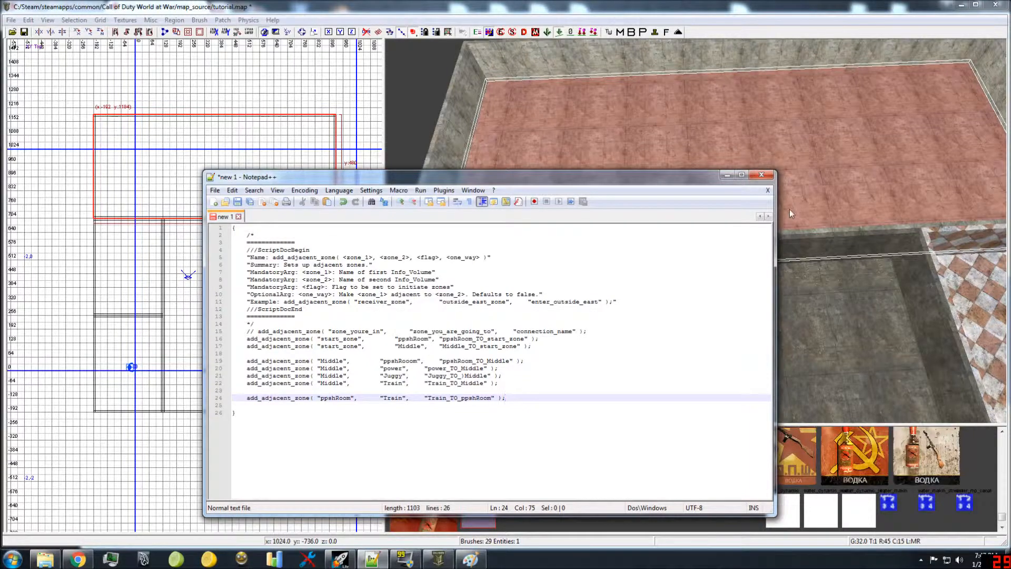
Step: In Radiant, select the floors of the wide room, the central room and ppshRoom to examine how they border, and clear the selection
click(800, 199)
mouse_move(790, 216)
right_down()
mouse_move(769, 268)
mouse_move(785, 207)
right_up()
key(Escape)
shift+click(673, 123)
mouse_move(639, 158)
right_down()
mouse_move(682, 189)
mouse_move(706, 257)
right_up()
shift+click(691, 264)
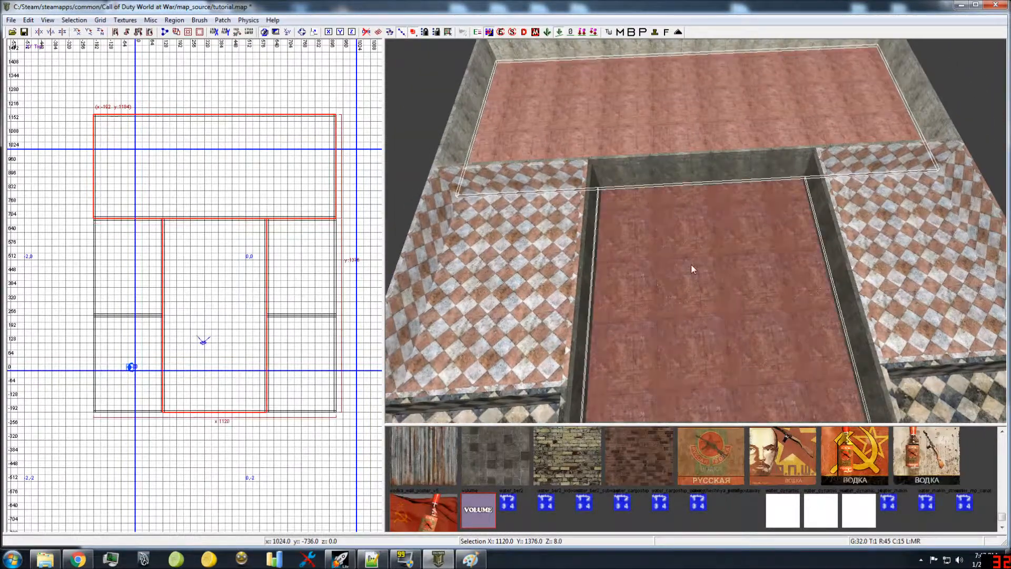
shift+click(495, 269)
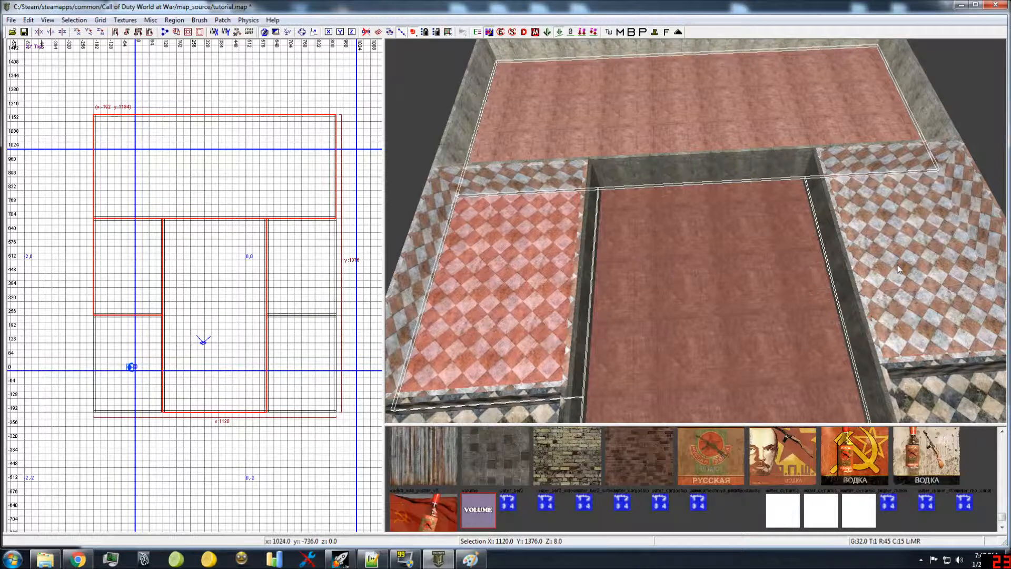
key(Escape)
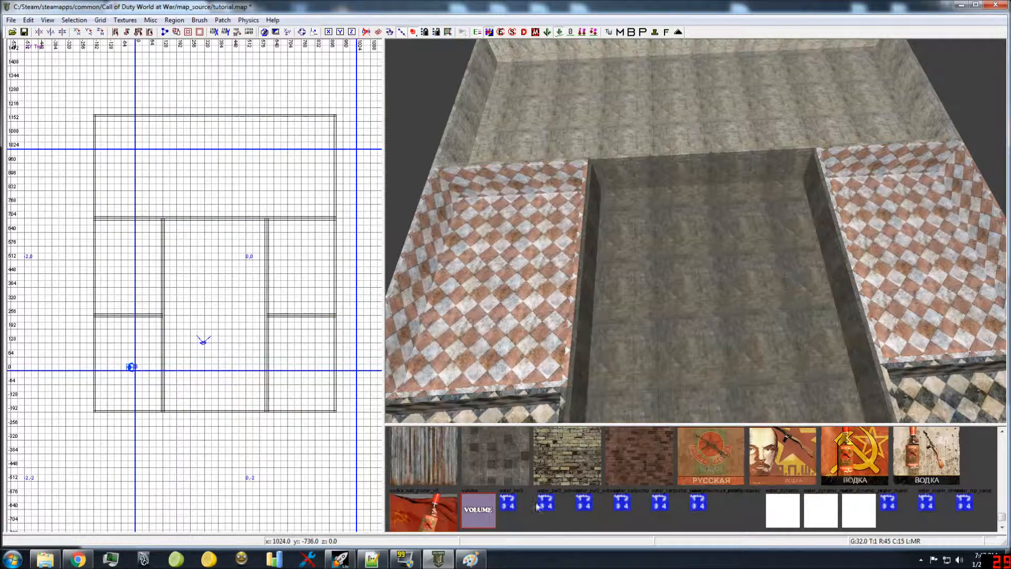
Step: In Notepad++, remove the stray character before Middle in the Middle–Juggy call's connection name and review the Train connection names
click(372, 558)
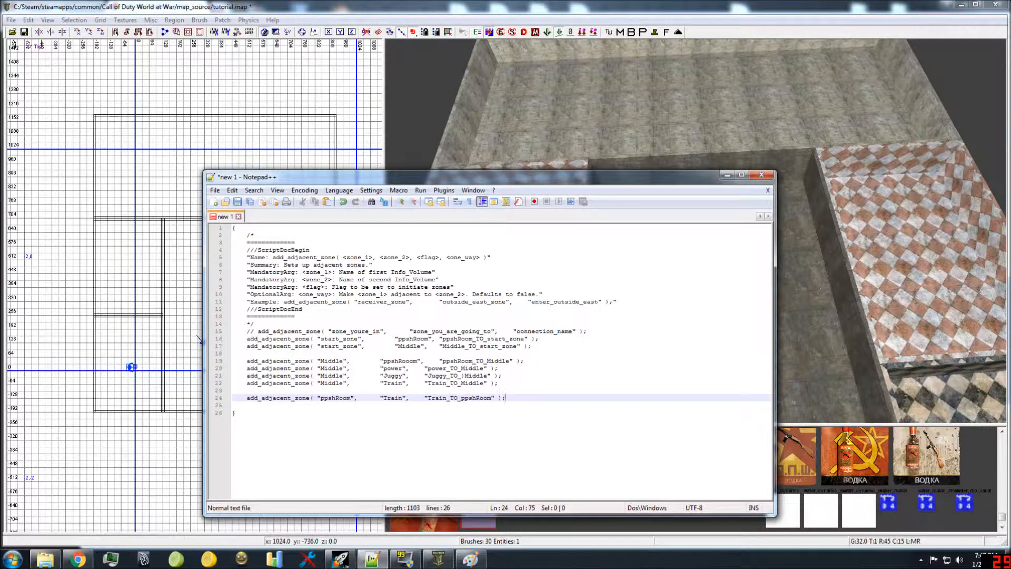
double_click(533, 331)
double_click(472, 340)
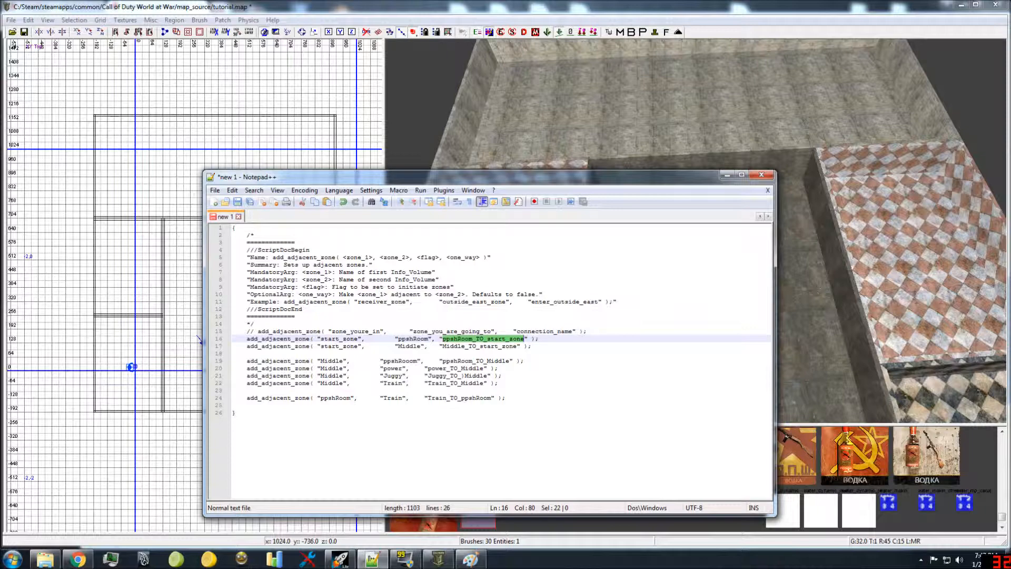
click(464, 375)
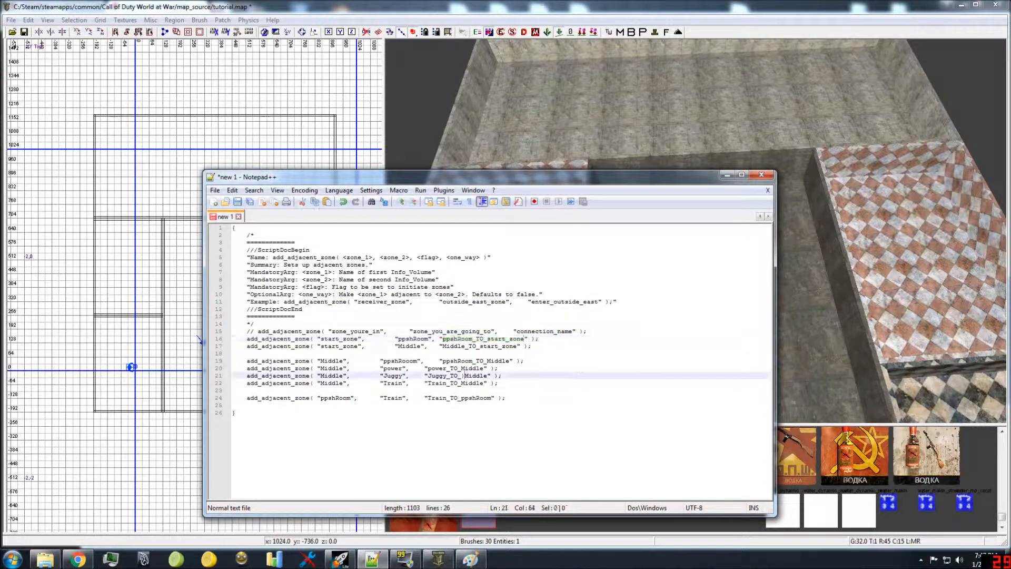
key(BackSpace)
double_click(448, 398)
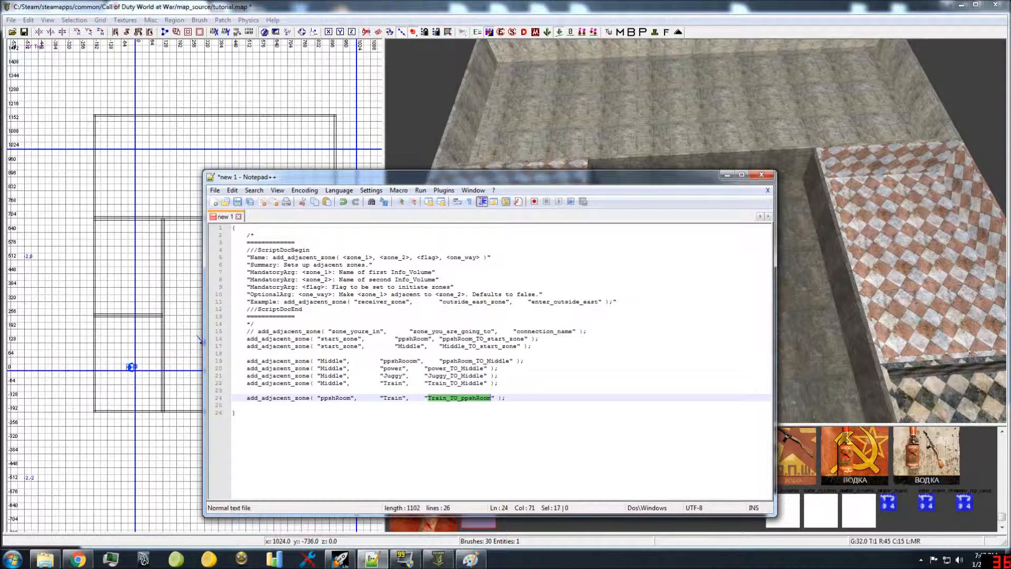
double_click(455, 383)
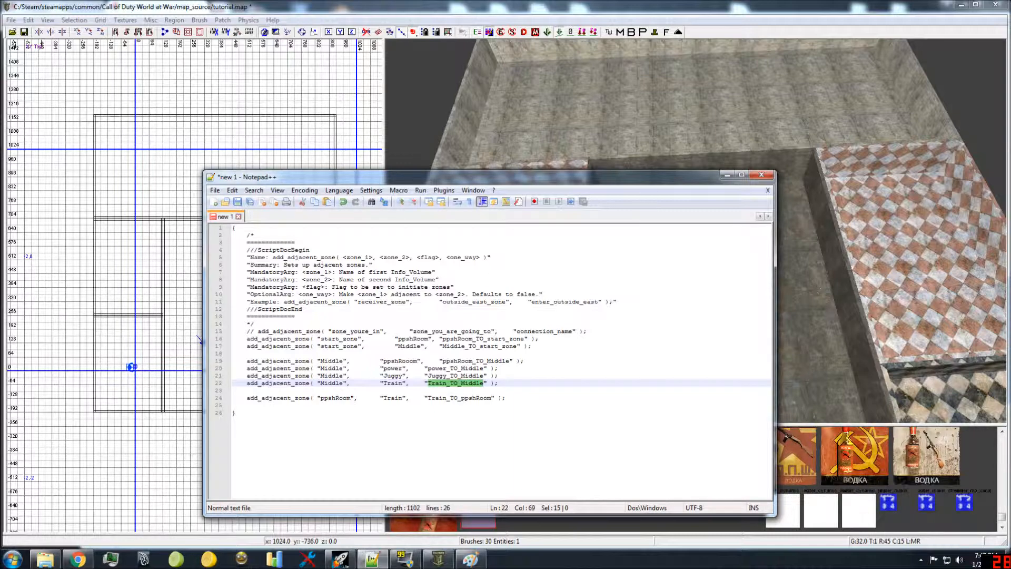
Step: Add an add_adjacent_zone call after a blank line below the ppshRoom–Train call, with Train as its first zone and power as its second
click(537, 398)
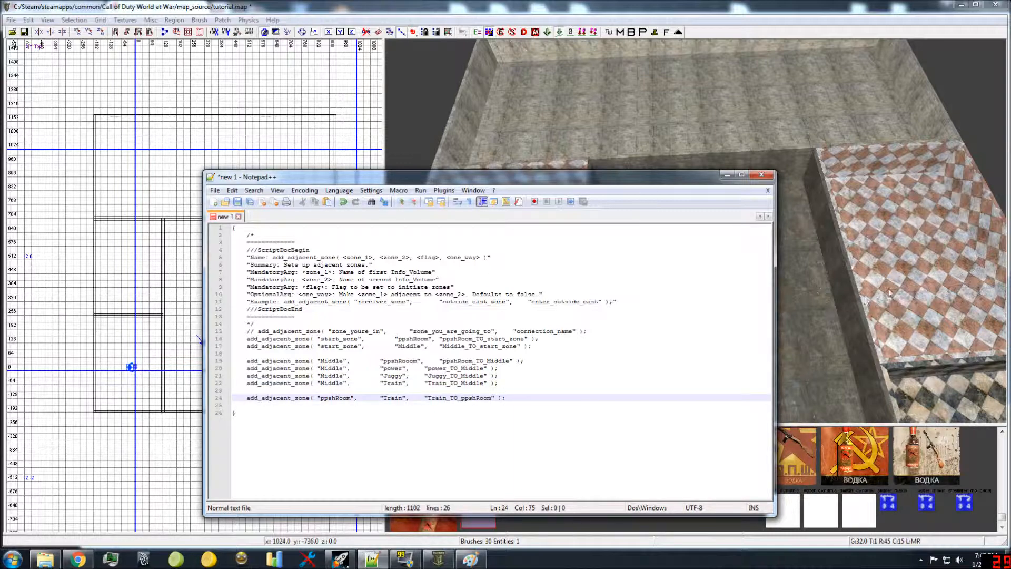
key(Return)
key(Return)
text(add_adjacent_zone( "zone_youre_in",      "zone_you_are_going_to",    "connection_name" );)
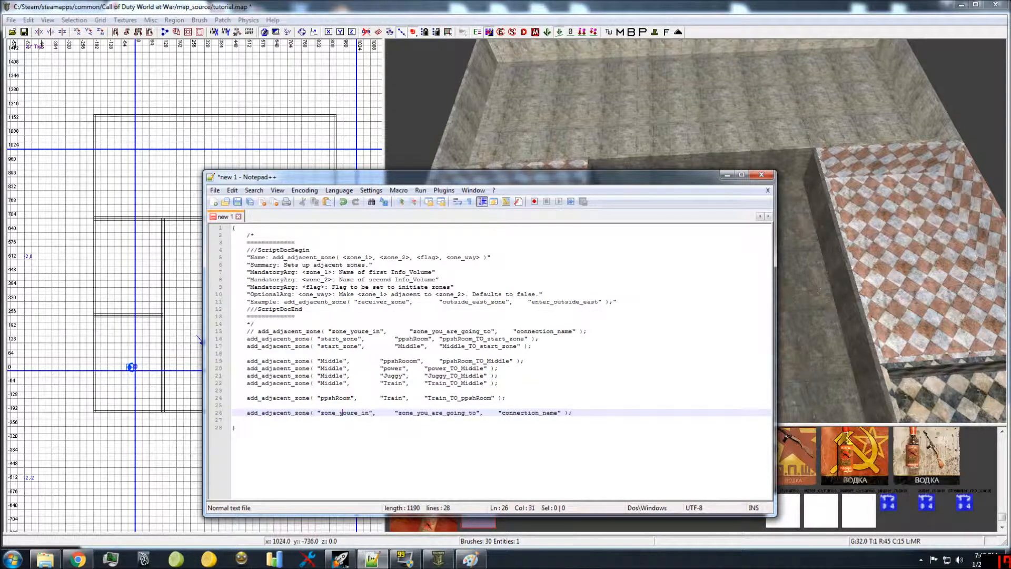
double_click(342, 412)
text(Train)
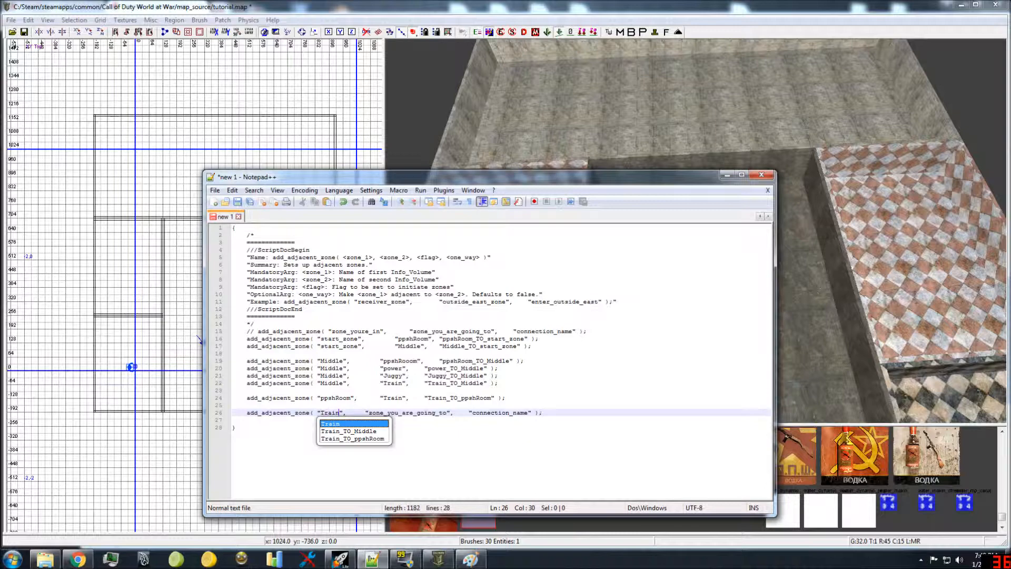
double_click(407, 412)
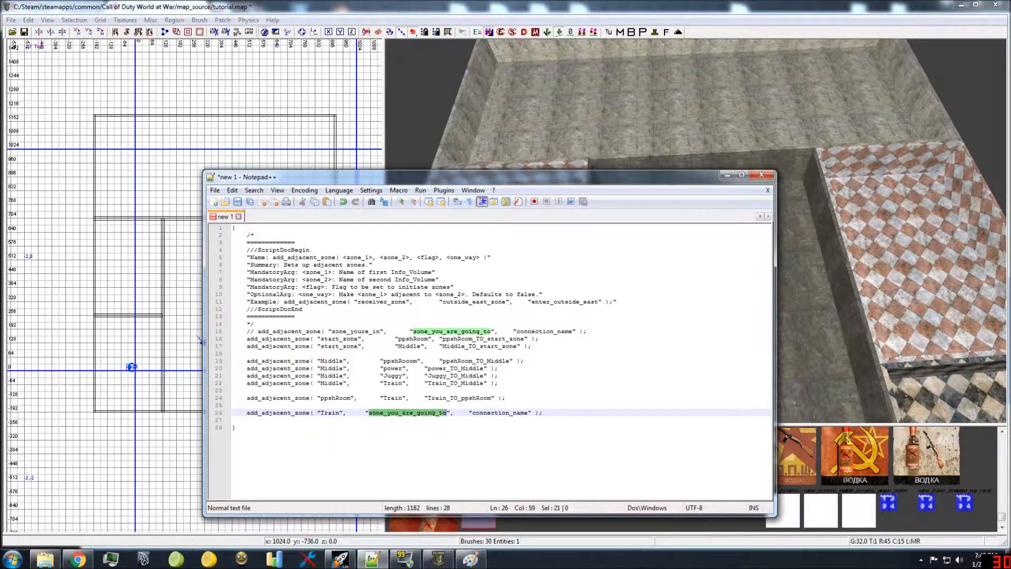
text(Power)
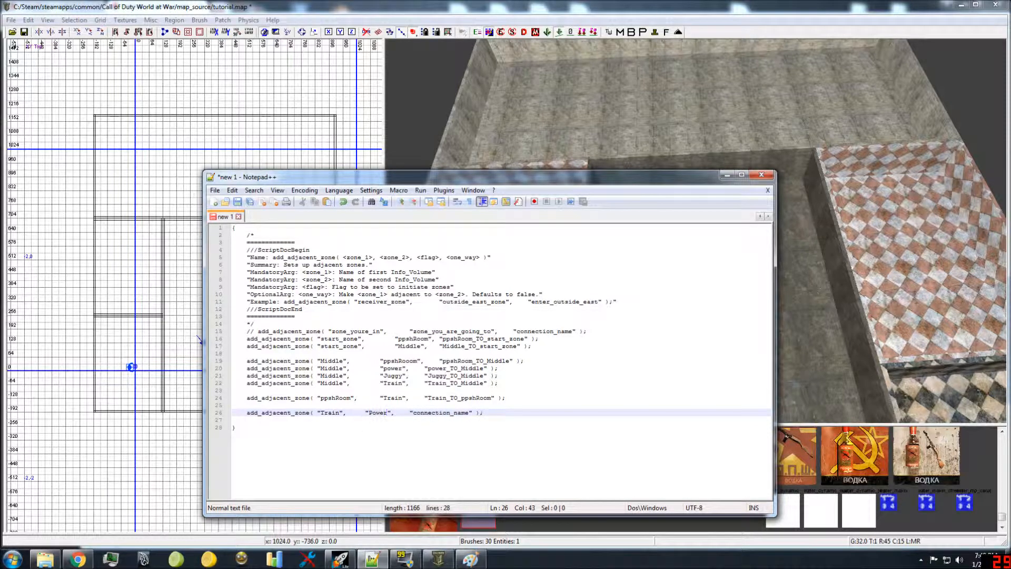
double_click(377, 412)
text(power)
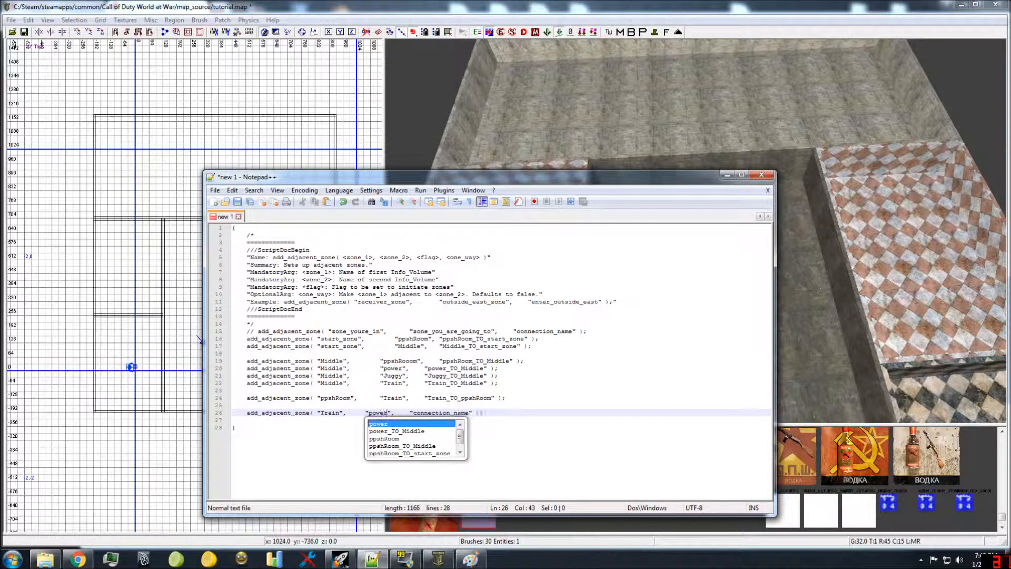
Step: Set the connection name of the Train–power call to power_TO_Train
double_click(439, 413)
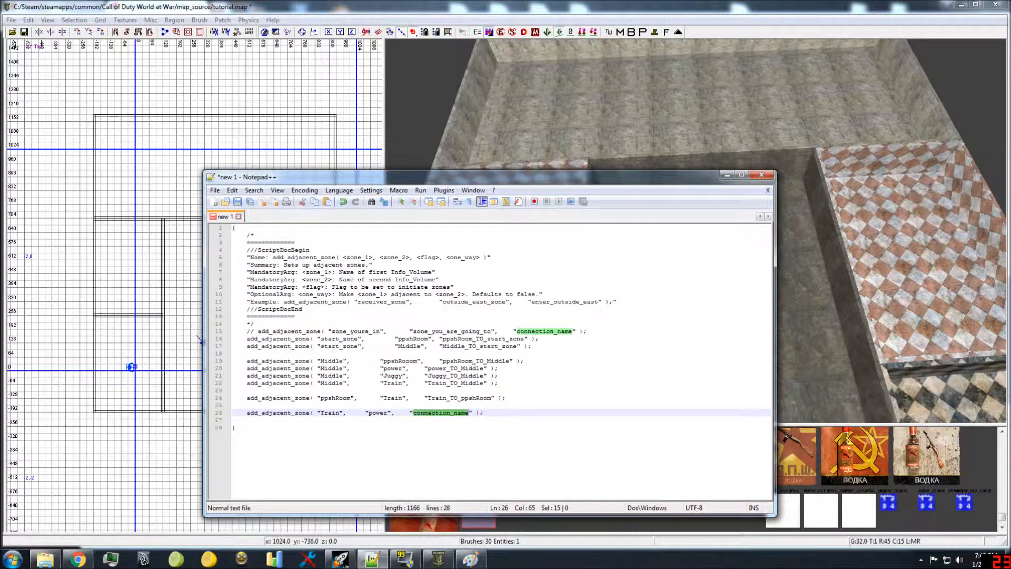
text(power_)
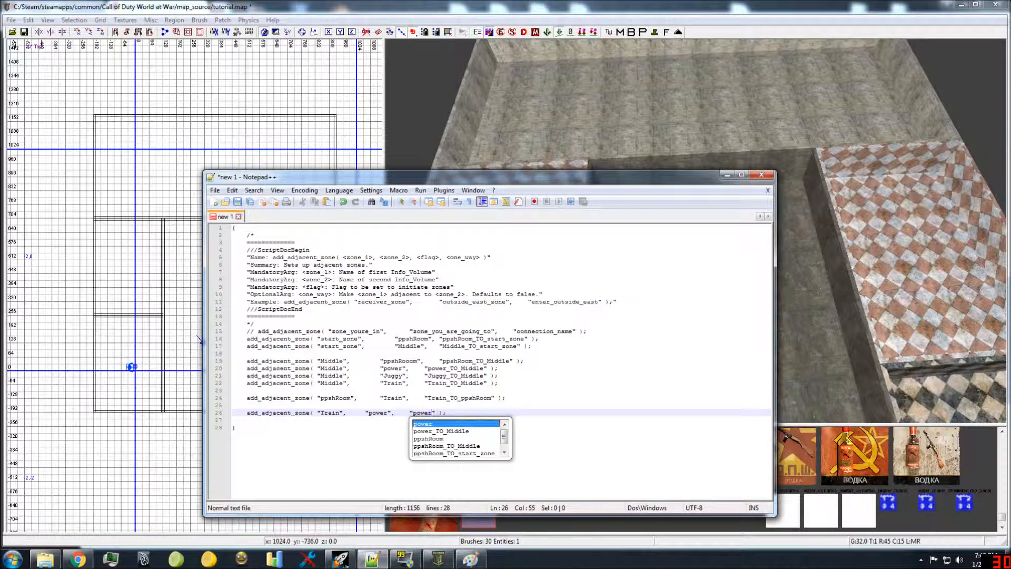
text(TO_Train)
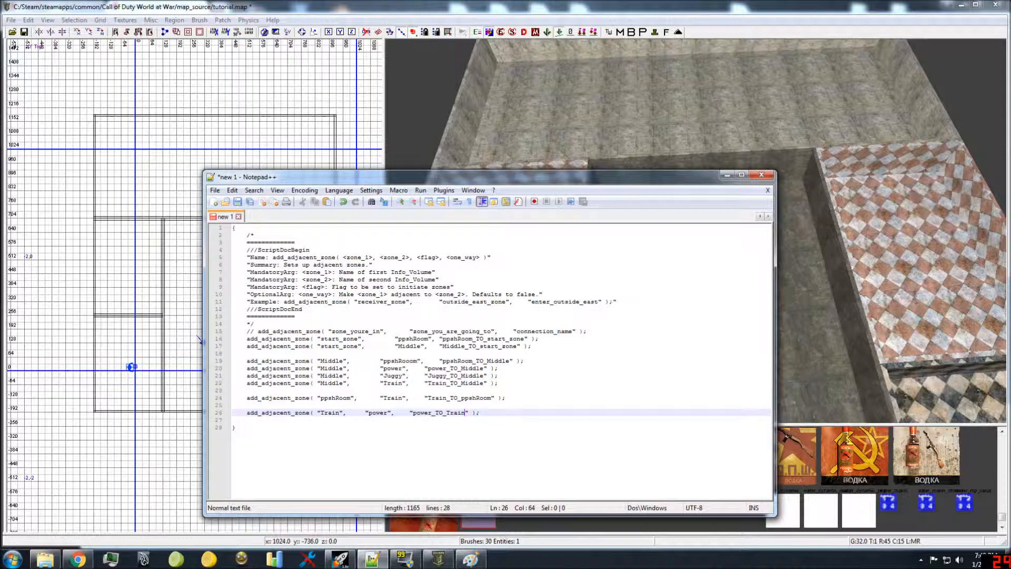
key(Down)
Step: In Radiant, select the power room's floor and the neighbouring floors to examine which zones border it, and clear the selection
click(609, 147)
right_drag(643, 145, 721, 114)
mouse_move(679, 142)
right_down()
mouse_move(645, 147)
mouse_move(678, 142)
mouse_move(690, 161)
mouse_move(650, 158)
mouse_move(705, 171)
right_up()
shift+click(780, 204)
mouse_move(780, 203)
right_down()
mouse_move(737, 198)
mouse_move(758, 206)
mouse_move(786, 179)
right_up()
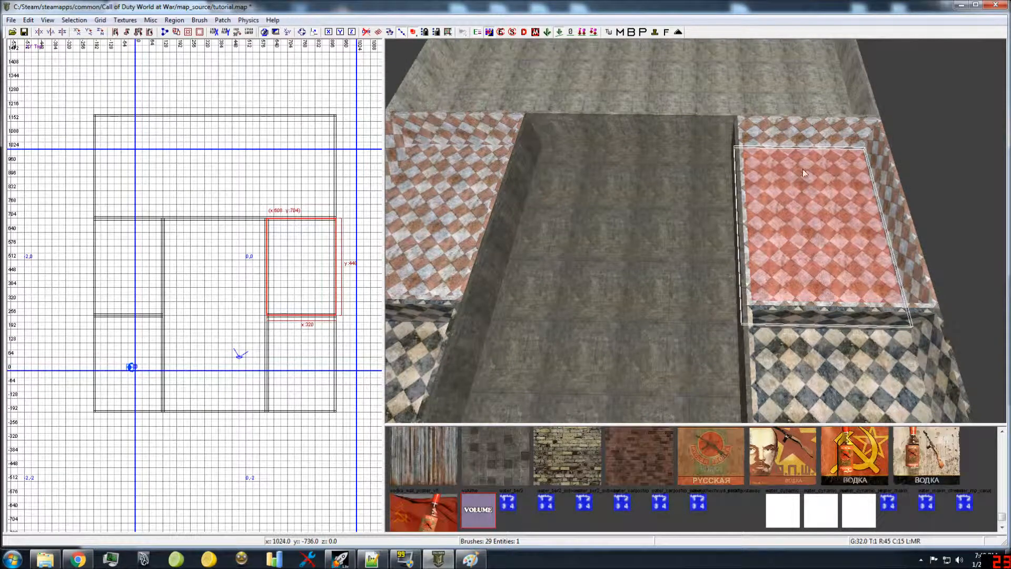
shift+click(768, 101)
shift+click(693, 217)
right_drag(695, 218, 813, 265)
shift+click(817, 311)
key(Escape)
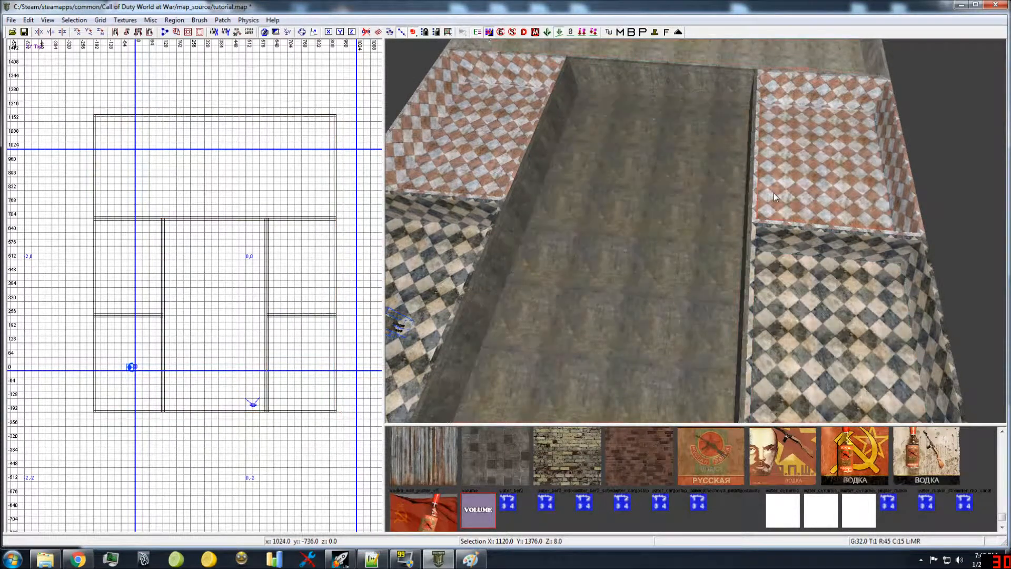
Step: In Notepad++, highlight the connection names power_TO_Train and power_TO_Middle in turn to review them
click(372, 558)
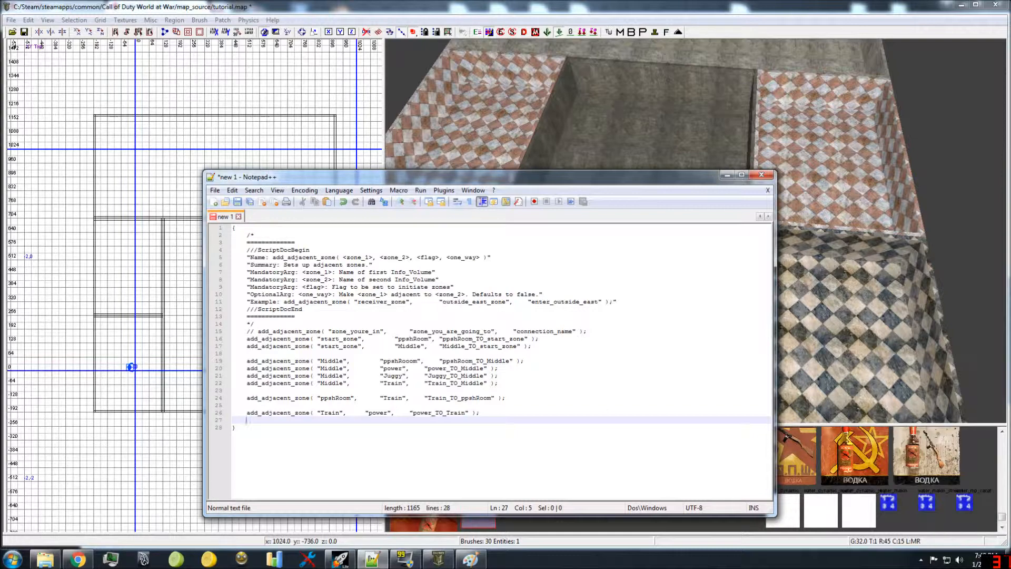
double_click(433, 413)
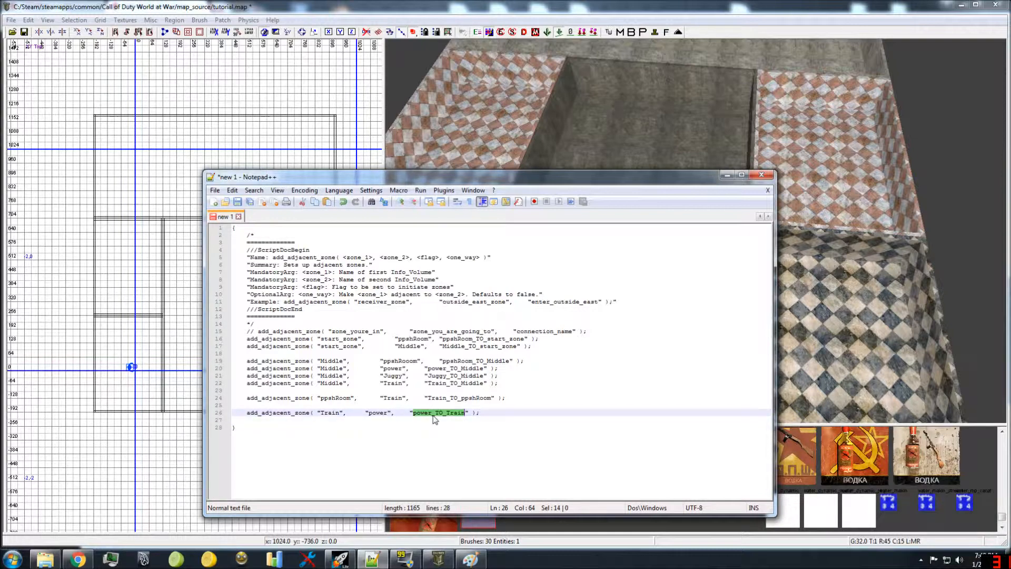
double_click(455, 369)
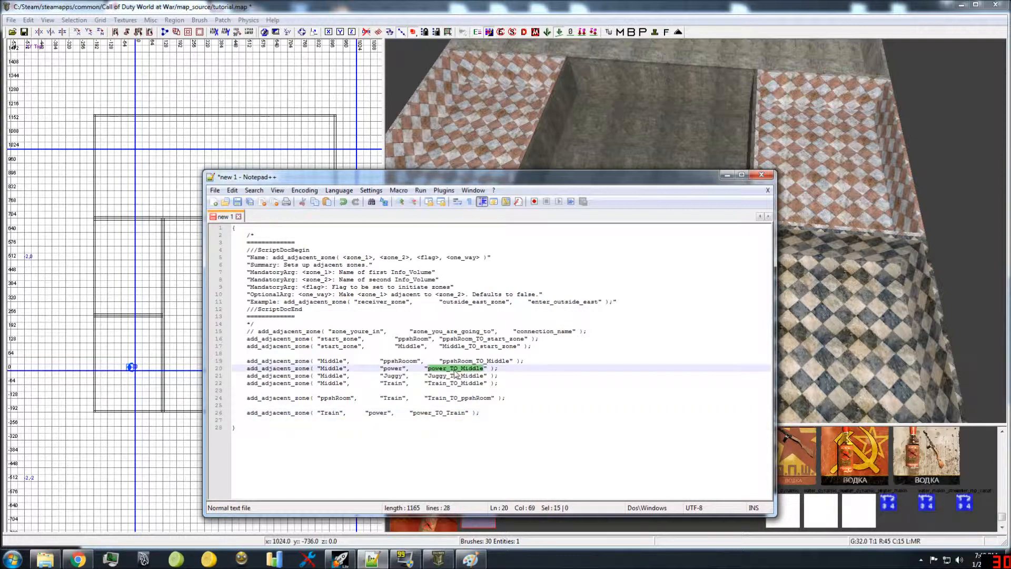
Step: Add an add_adjacent_zone call after a blank line below the Train–power call, with power as its first zone and Juggy as its second
click(481, 413)
key(Return)
key(Return)
text(add_adjacent_zone( "zone_youre_in",		"zone_you_are_going_to",		"connection_name" );)
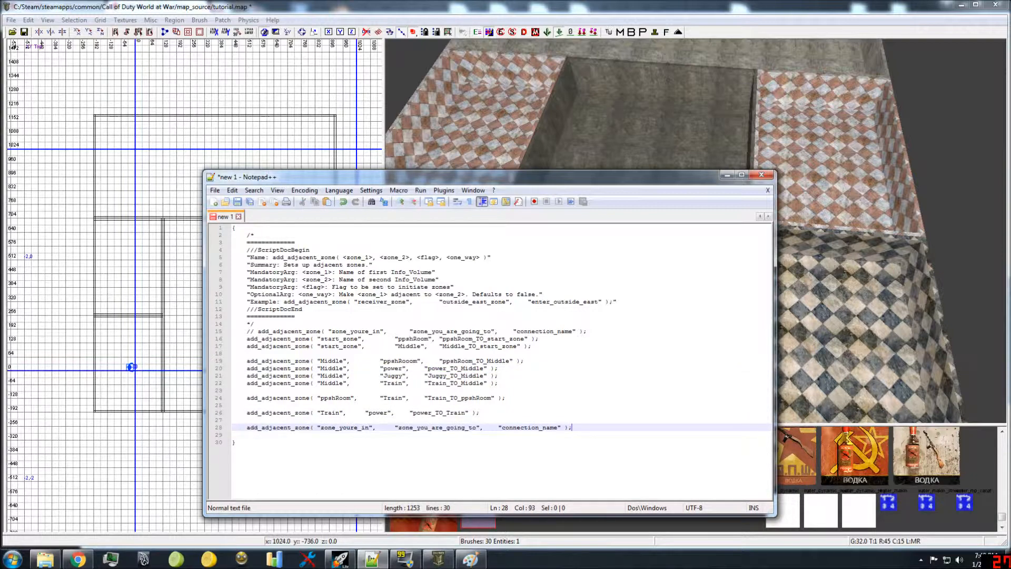
double_click(339, 428)
text(powe)
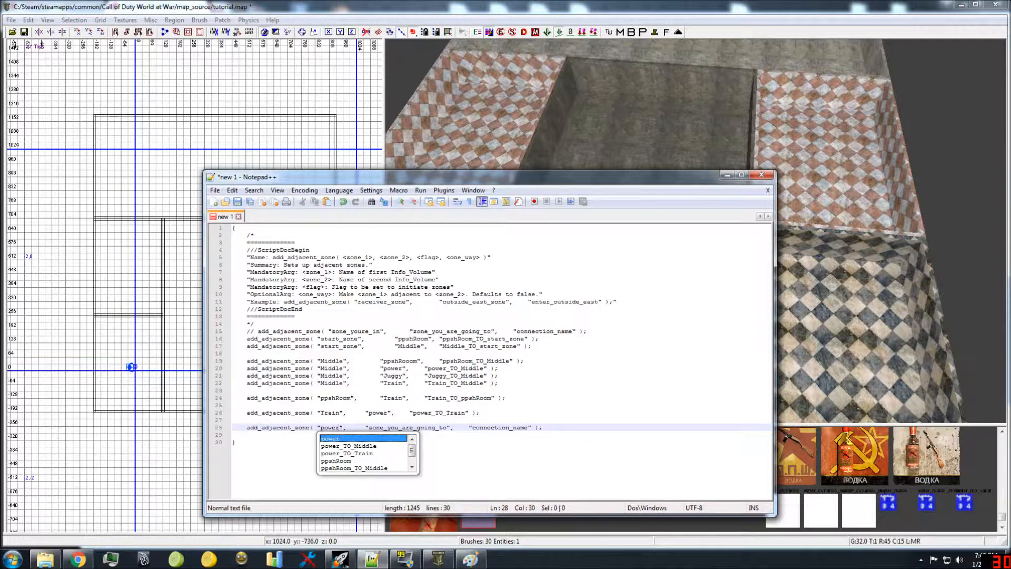
double_click(416, 428)
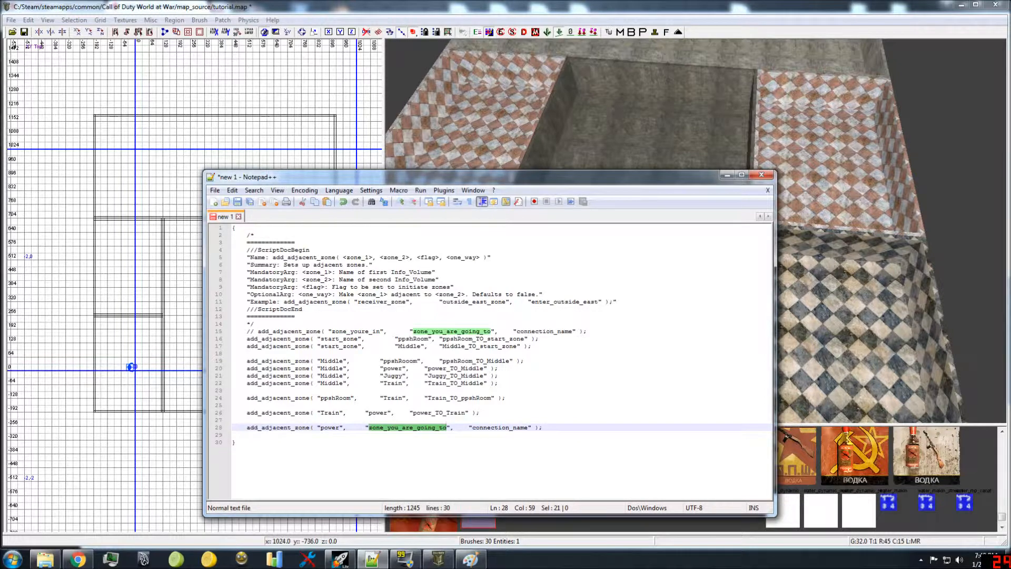
text(Juggy)
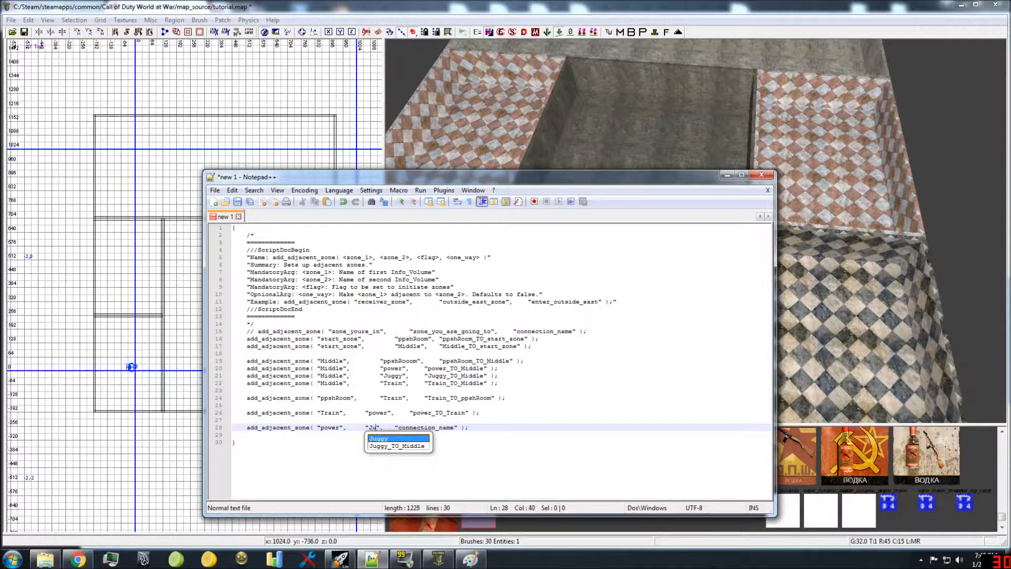
Step: Set the connection name of the power–Juggy call to Juggy_TO_power
double_click(437, 428)
text(Juggy)
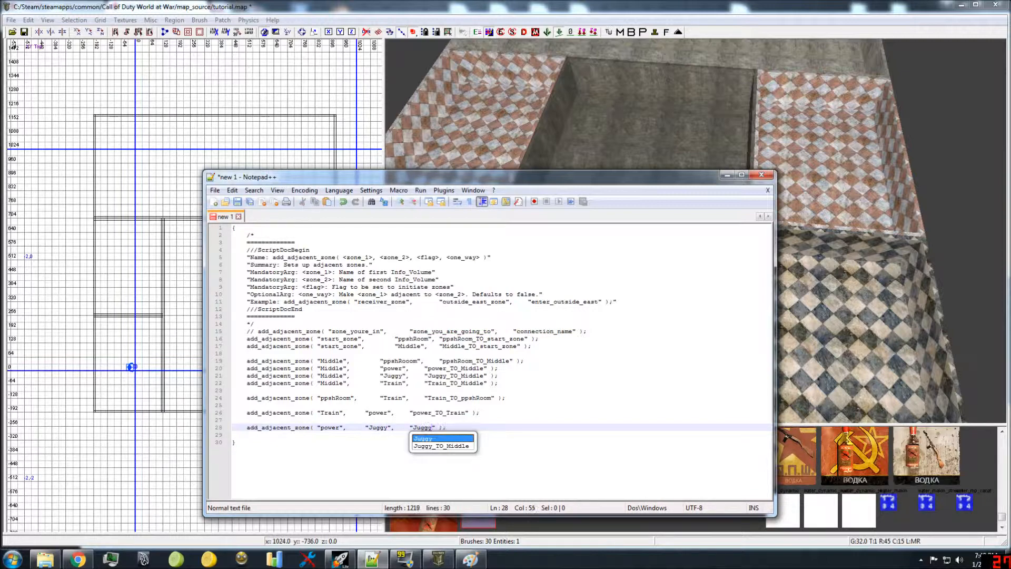
text(_TO_p)
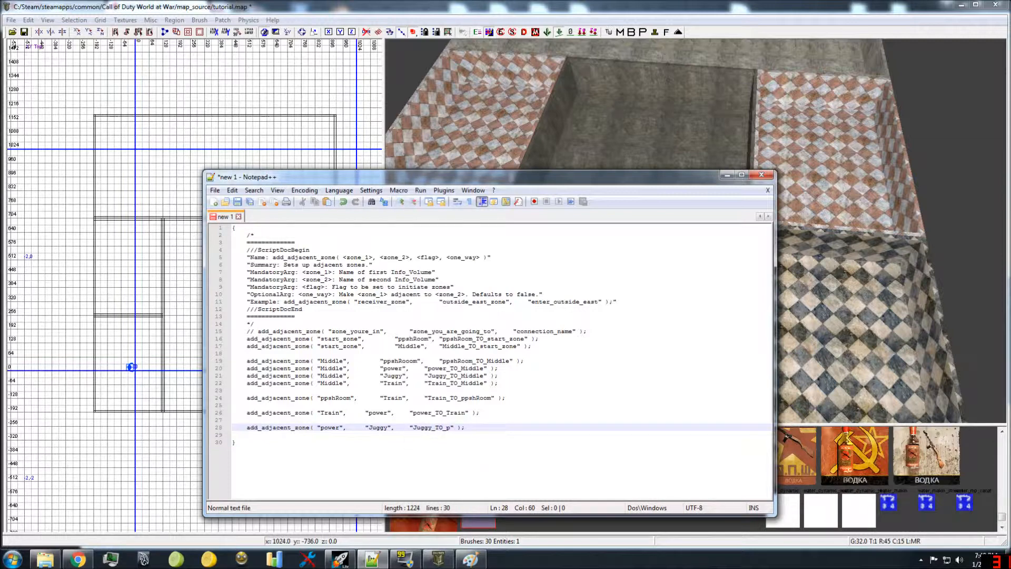
text(power)
click(247, 405)
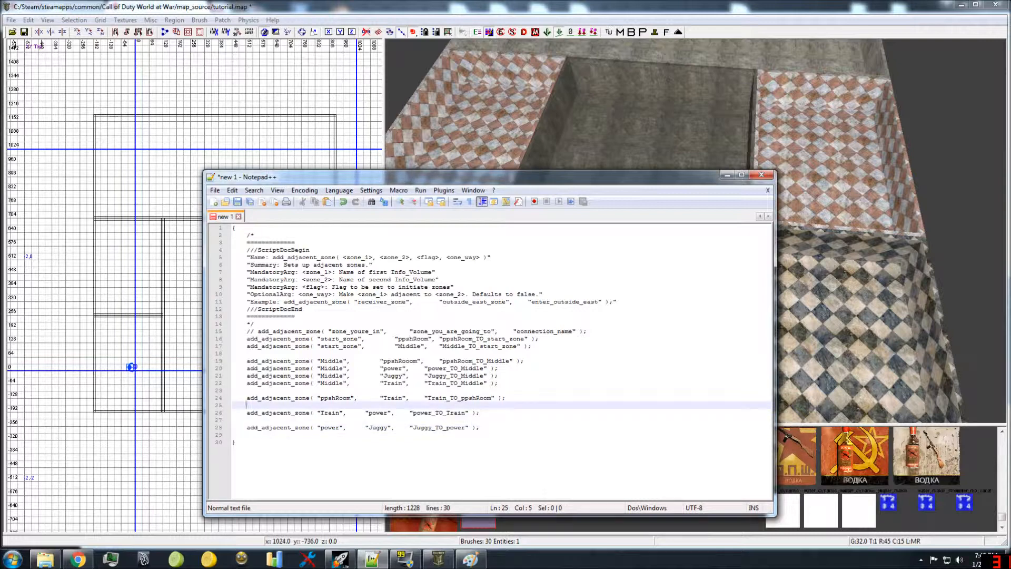
click(480, 428)
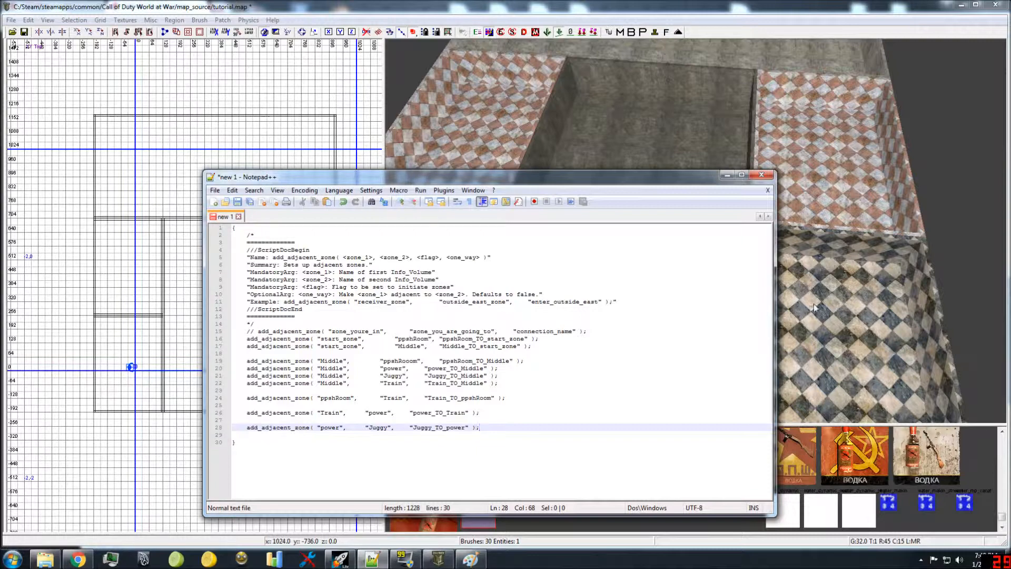
Step: In Radiant, select the floor of the starting room containing the player spawn, and return to the script in Notepad++
right_drag(827, 280, 637, 358)
shift+click(627, 354)
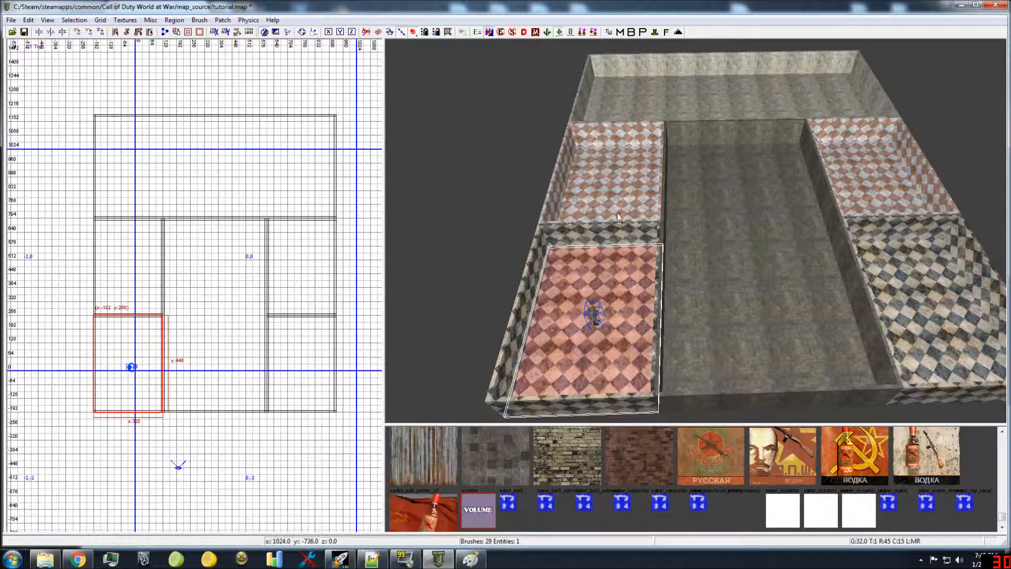
click(372, 559)
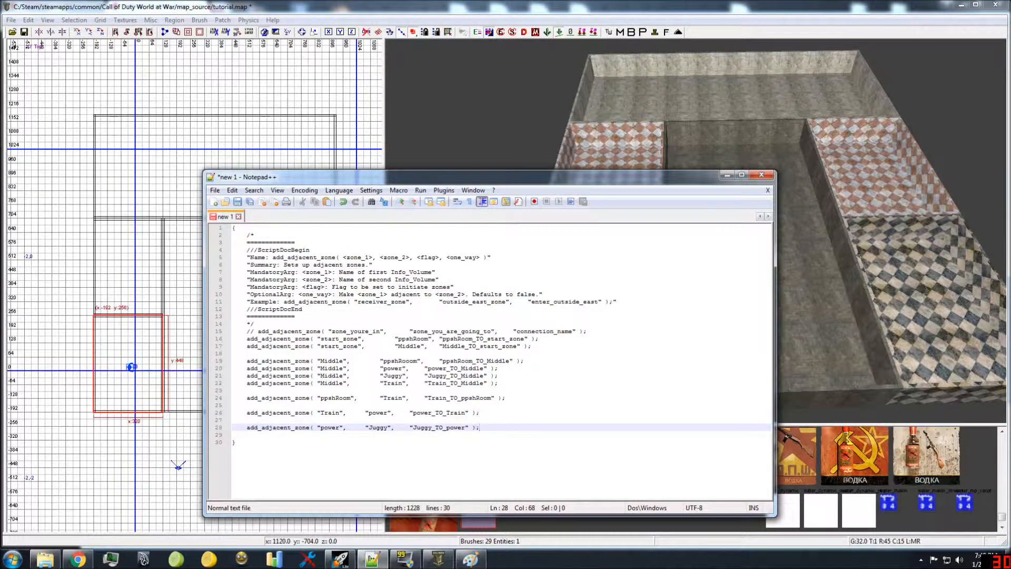
Step: Highlight the start_zone connection names, select the red-and-white tiled floor beyond the starting room in Radiant, and return to Notepad++
double_click(478, 339)
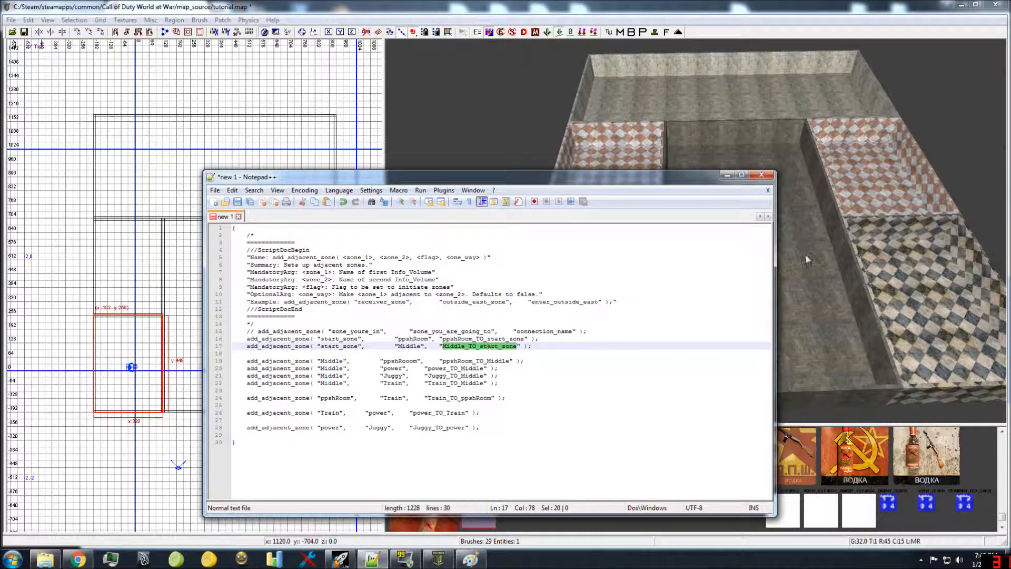
click(828, 260)
key(Escape)
mouse_move(741, 246)
right_down()
mouse_move(695, 226)
mouse_move(711, 211)
right_up()
shift+click(633, 320)
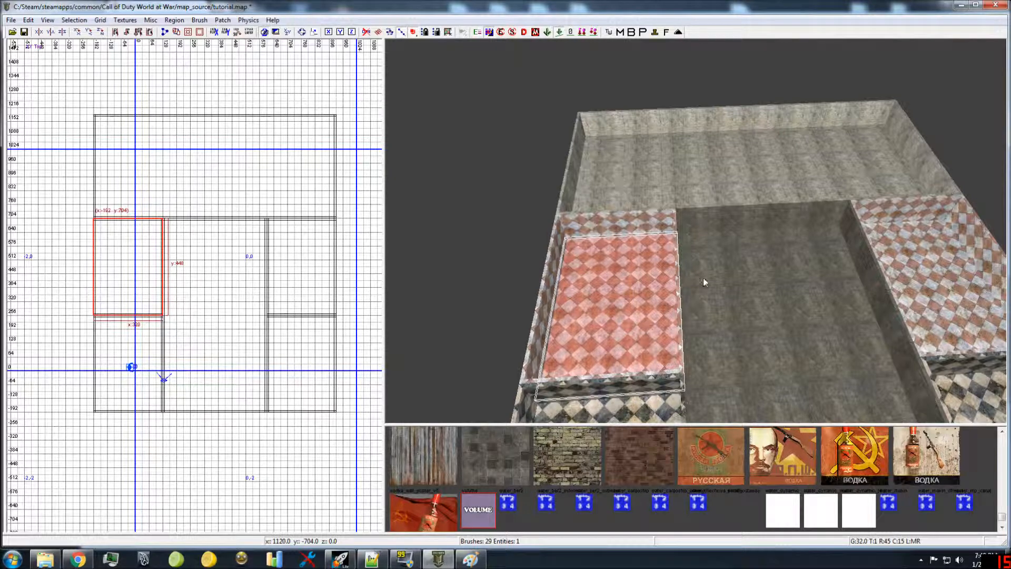
click(371, 559)
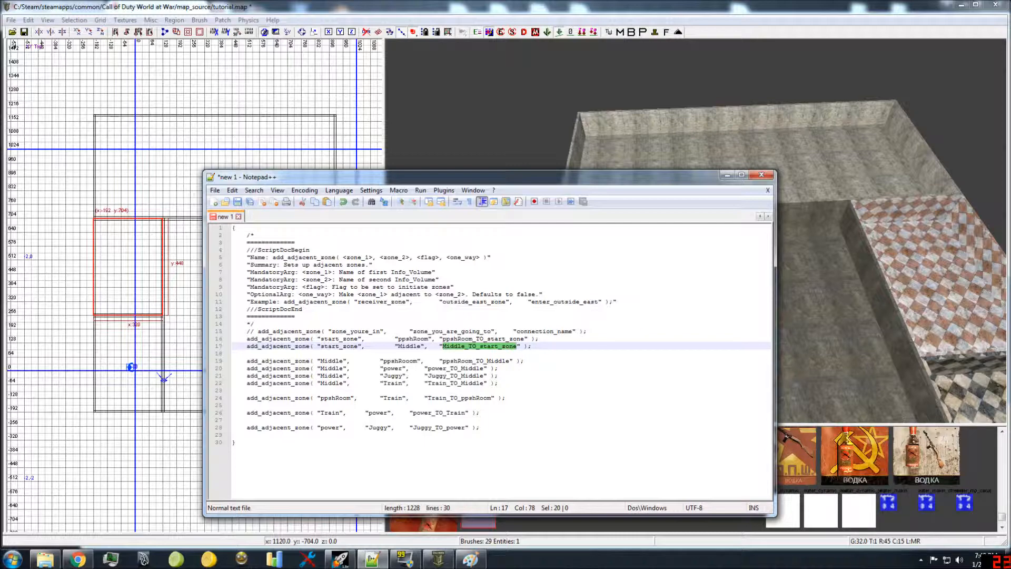
Step: Highlight the connection names ppshRoom_TO_start_zone, ppshRoom_TO_Middle and Train_TO_ppshRoom in turn to review the ppshRoom links
click(473, 338)
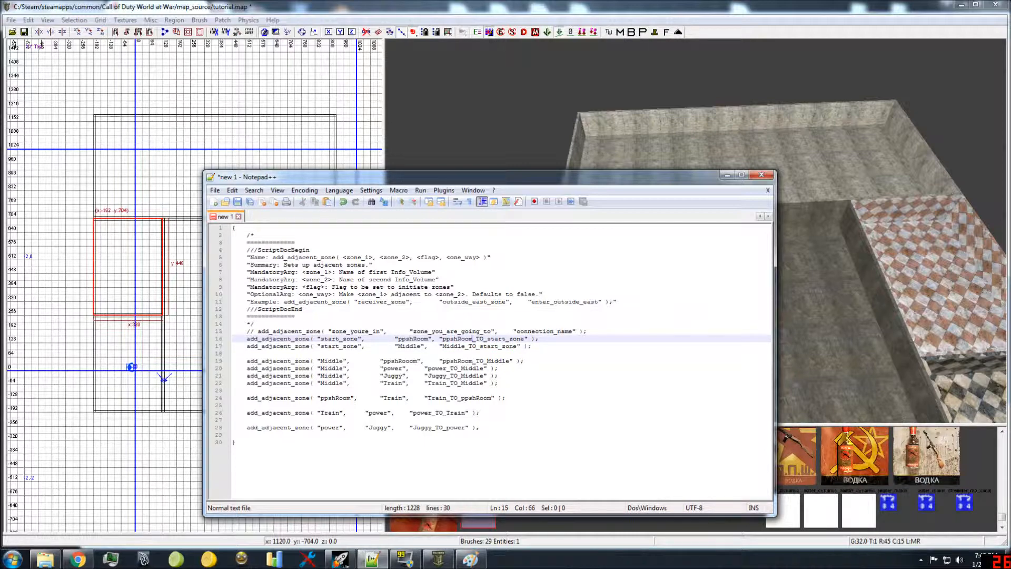
double_click(472, 338)
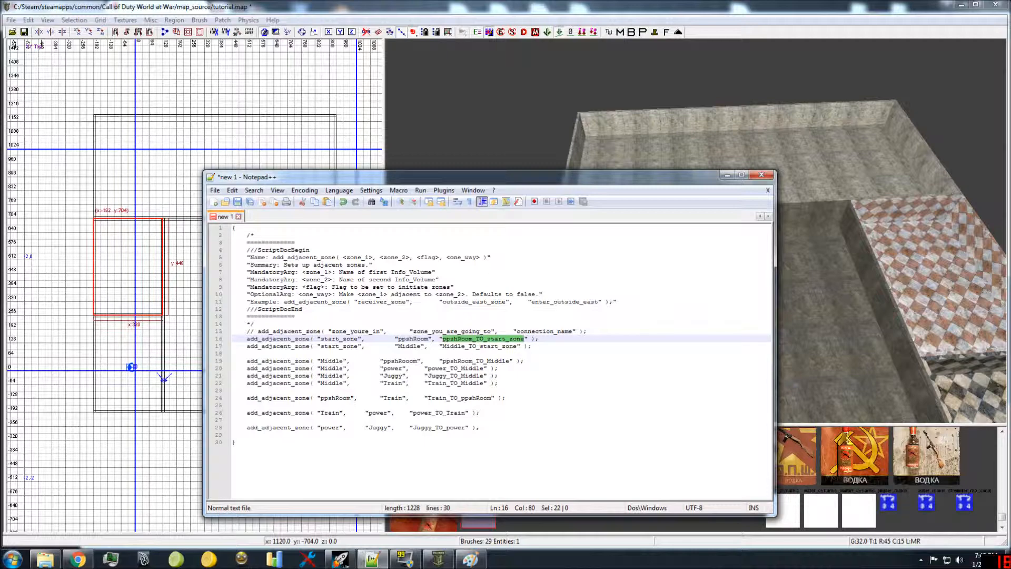
click(477, 368)
double_click(477, 361)
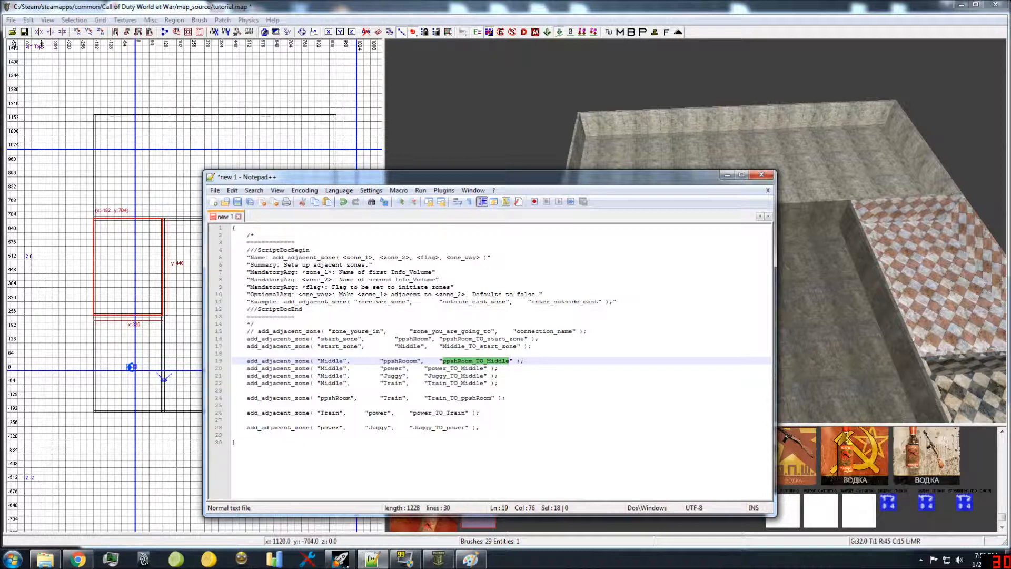
double_click(464, 398)
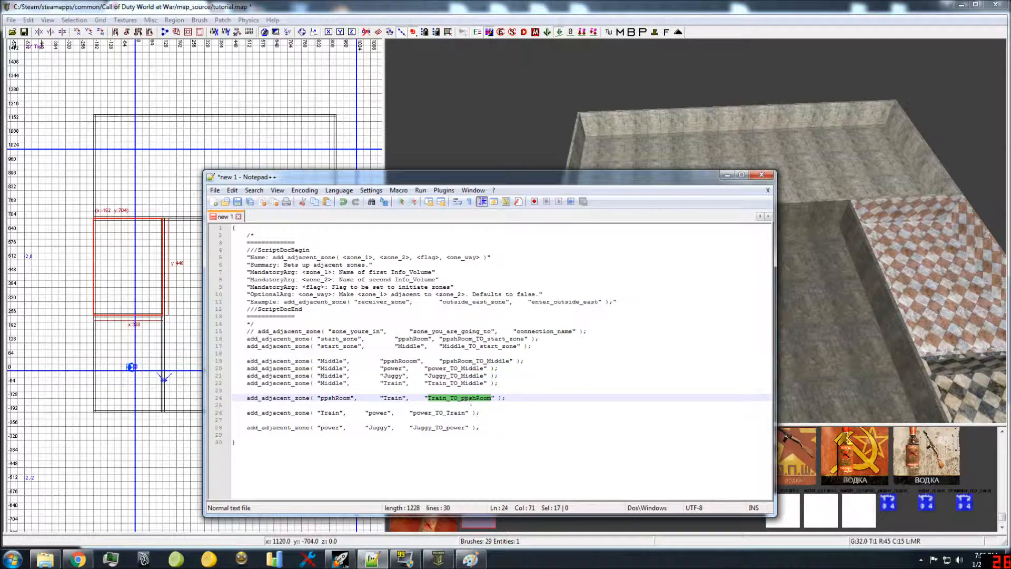
Step: In Radiant, replace the selection with the floor of the wide room across the far end, and return to the script in Notepad++
click(720, 135)
right_drag(730, 186, 638, 213)
key(Escape)
shift+click(716, 196)
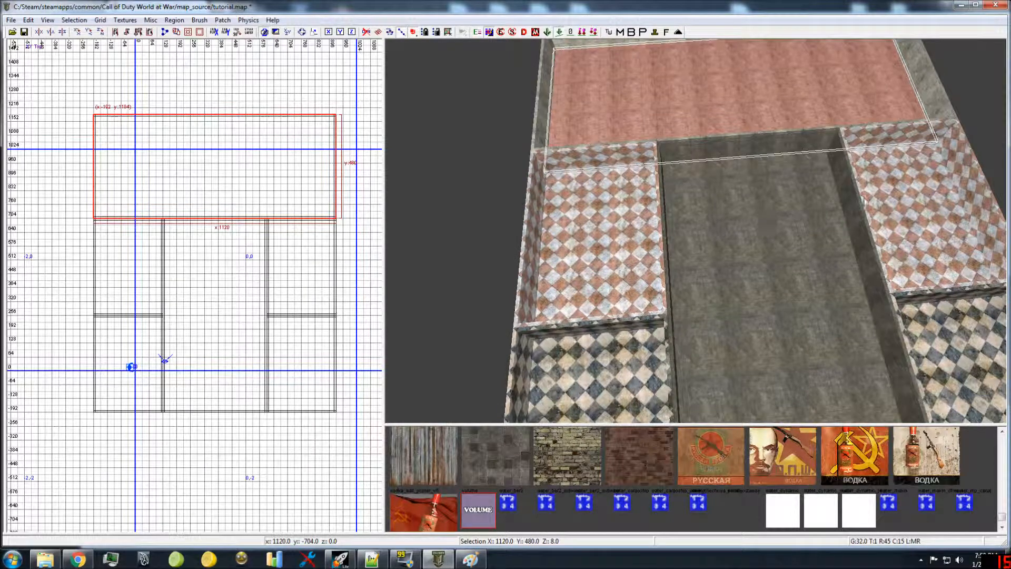
click(371, 558)
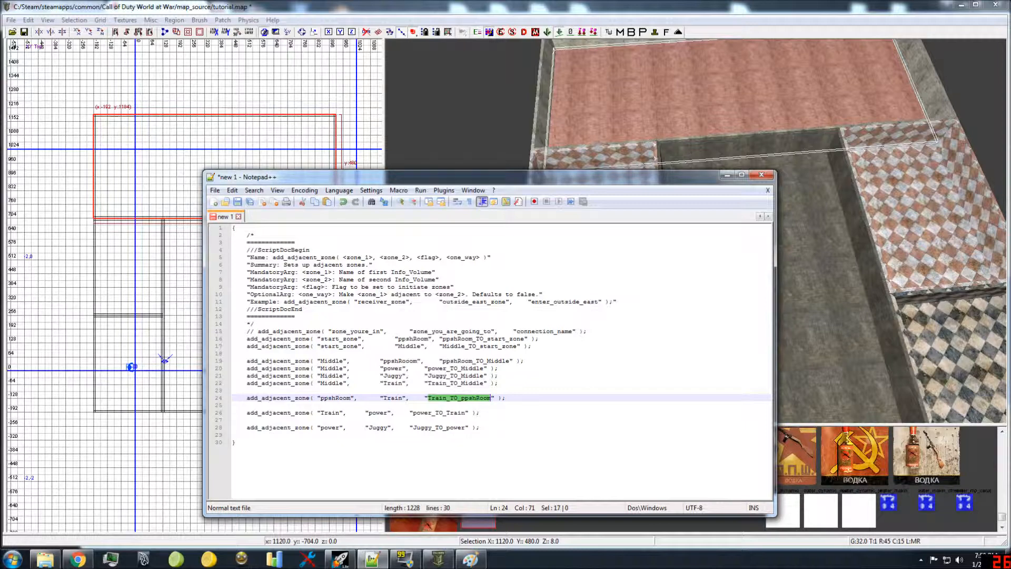
Step: Highlight the connection names Train_TO_Middle, Train_TO_ppshRoom and power_TO_Train in turn to review the Train links
double_click(451, 384)
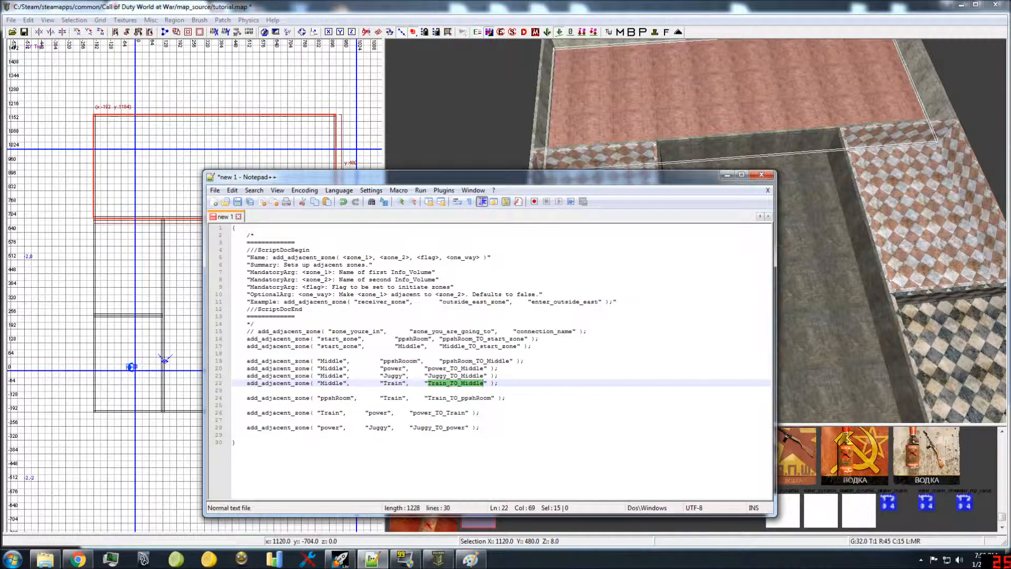
double_click(448, 399)
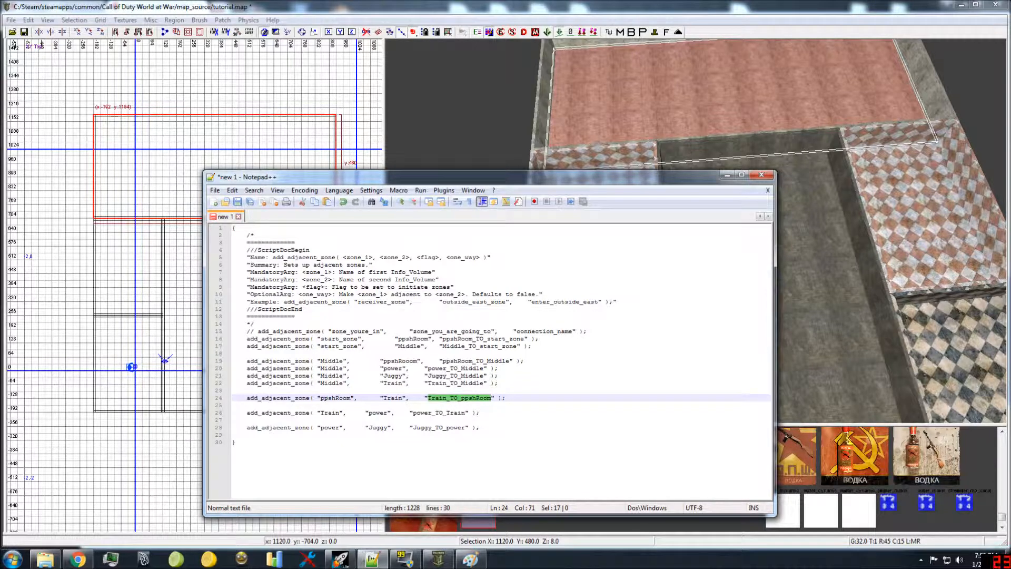
double_click(442, 414)
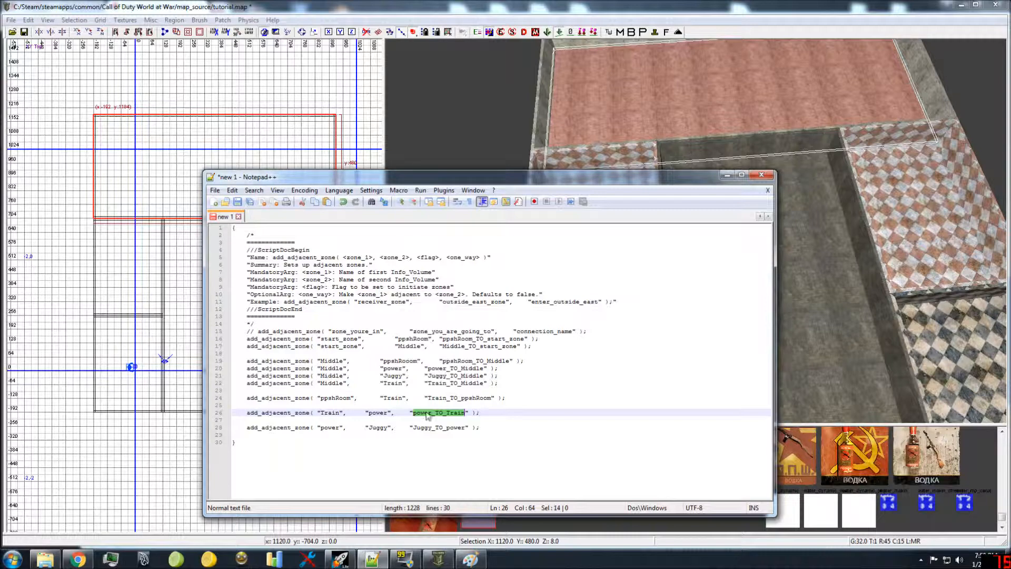
double_click(448, 383)
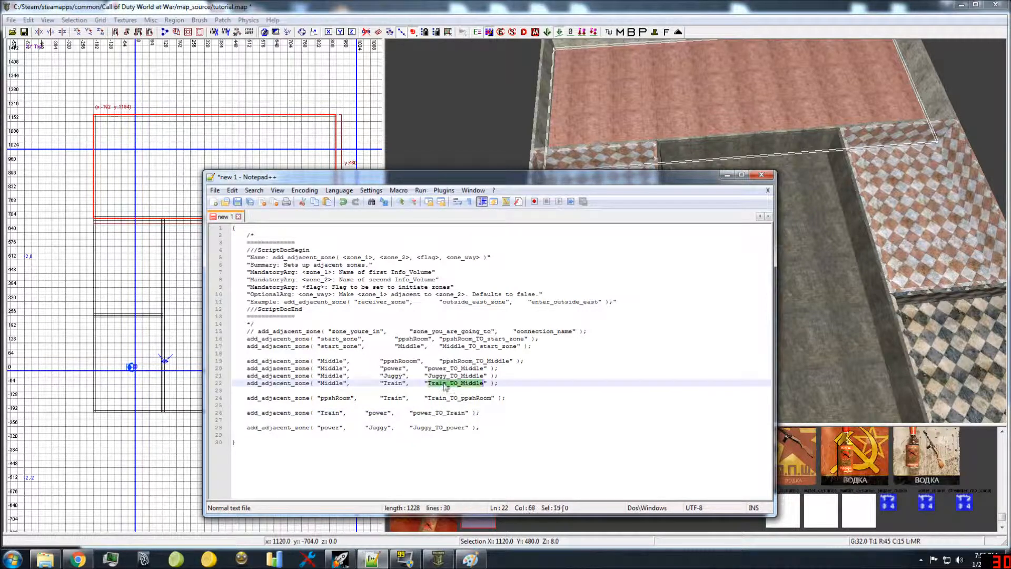
double_click(449, 397)
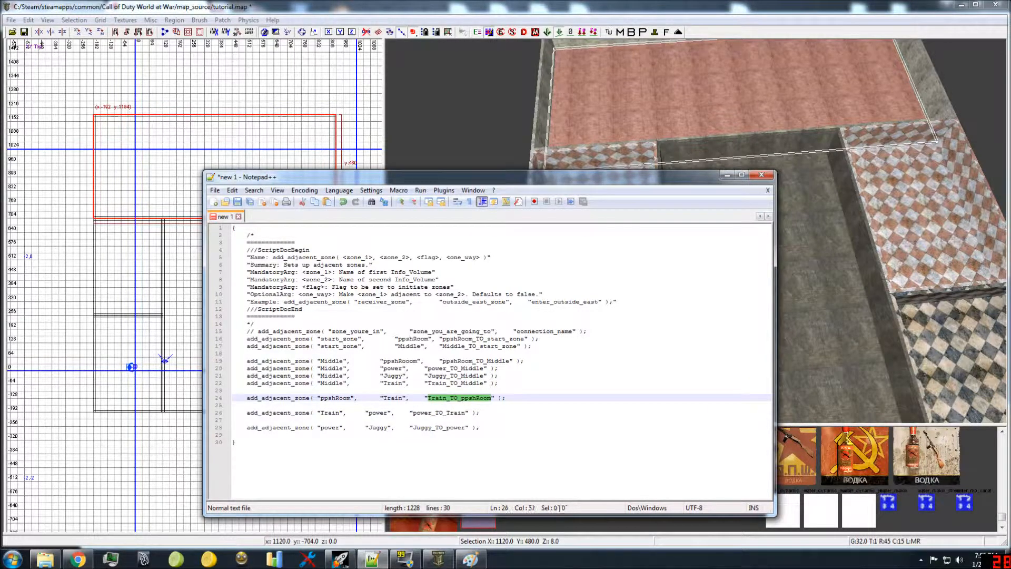
double_click(440, 412)
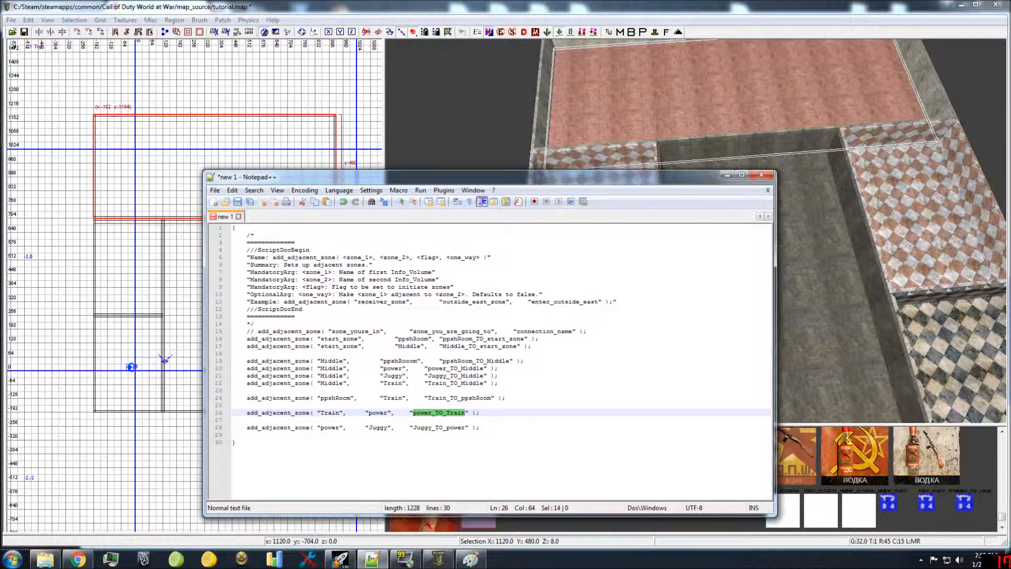
Step: In Radiant, clear the selection, select the long middle room's floor to point it out, and deselect it
click(828, 290)
key(Escape)
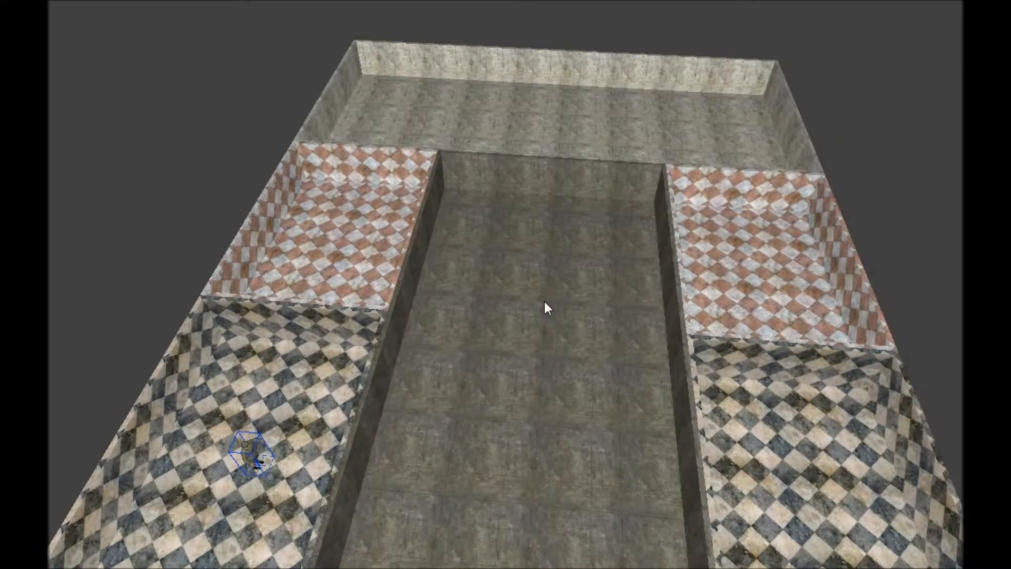
shift+click(545, 301)
right_drag(544, 301, 638, 290)
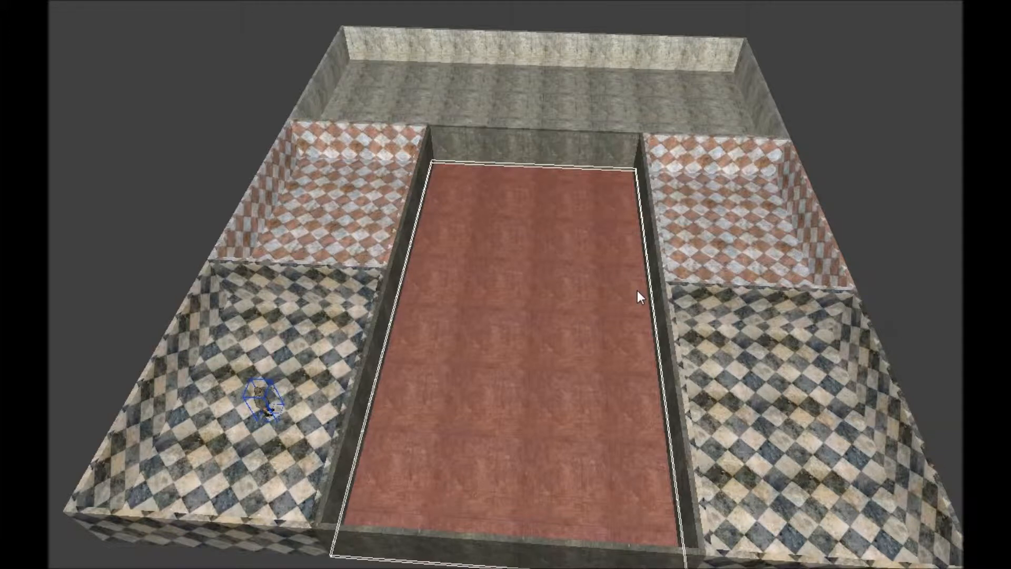
key(ctrl+z)
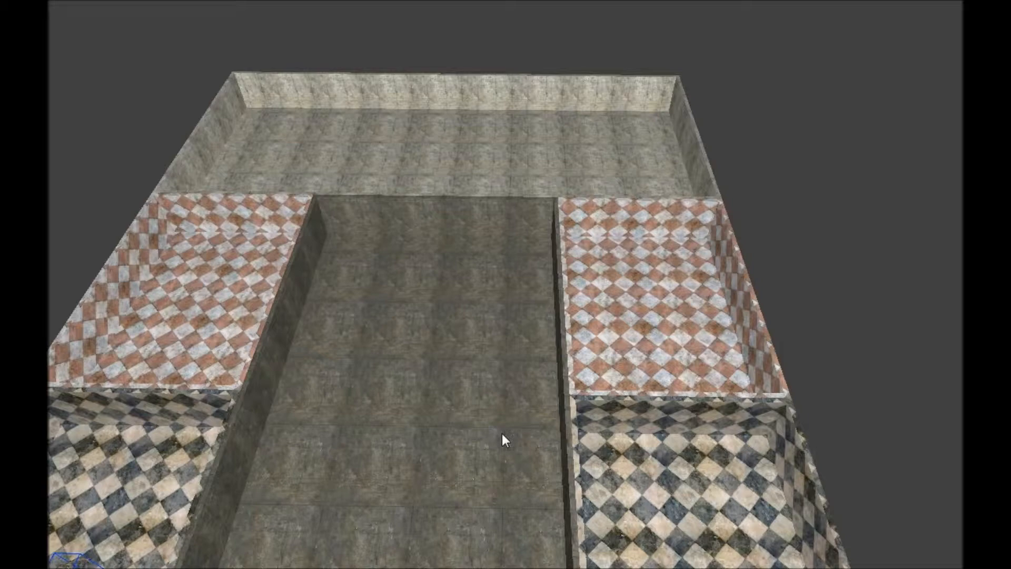
Step: Select the black-and-white tiled floor of the room across the middle area from the player spawn
right_click(708, 392)
right_click(709, 392)
ctrl+shift+click(696, 397)
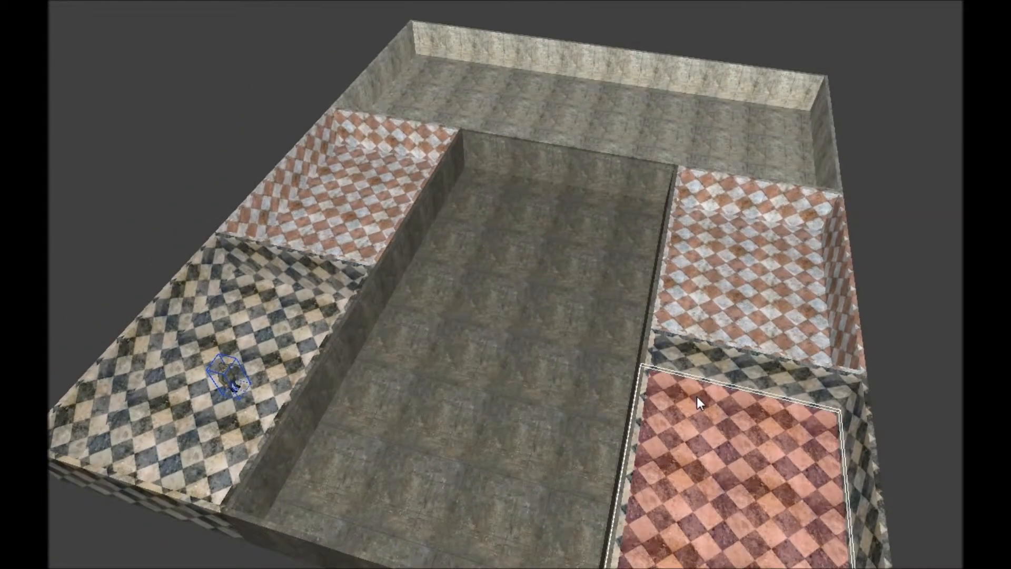
right_click(696, 396)
right_click(700, 378)
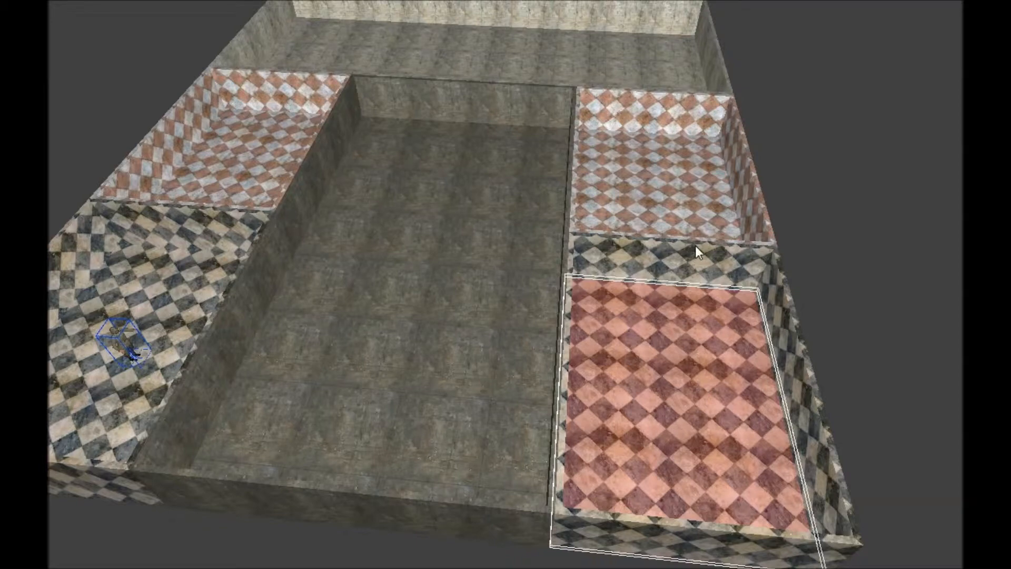
Step: Replace the selection with the middle room's floor and the adjoining red-and-white floor opposite ppshRoom, and clear the selection after reviewing them
key(Escape)
shift+click(522, 374)
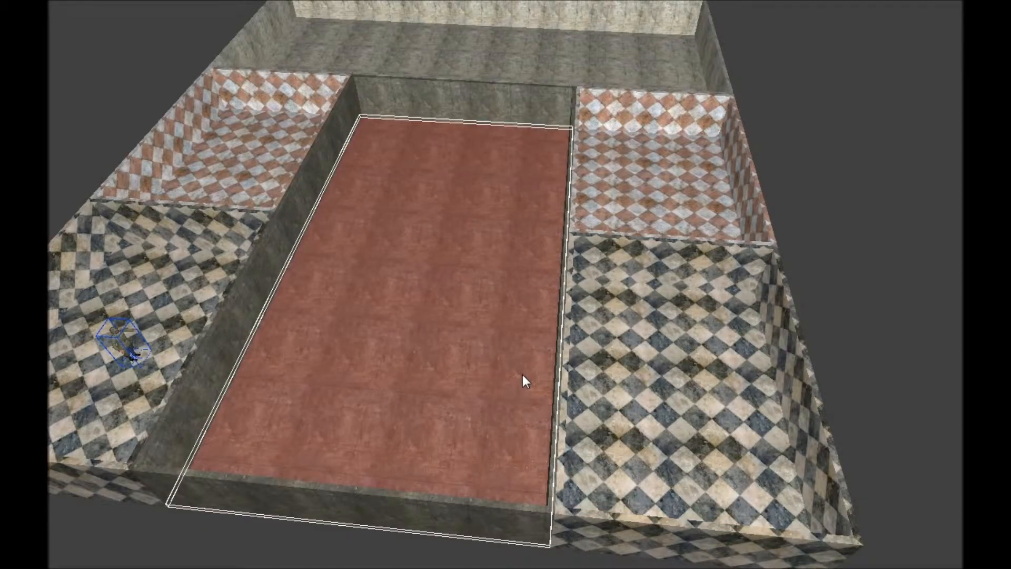
shift+click(651, 199)
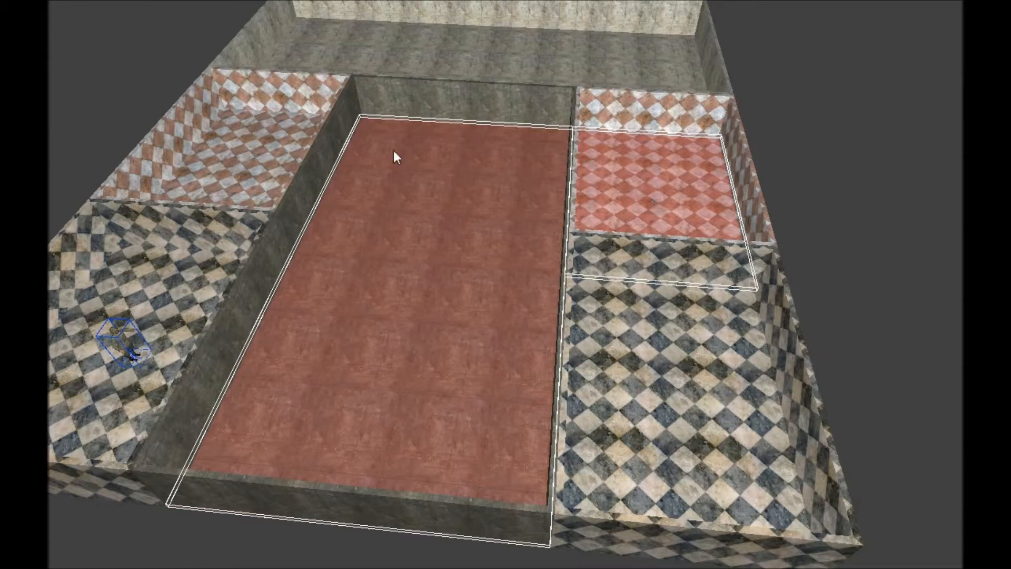
mouse_move(387, 350)
right_down()
mouse_move(505, 342)
mouse_move(387, 300)
mouse_move(387, 349)
right_up()
key(Escape)
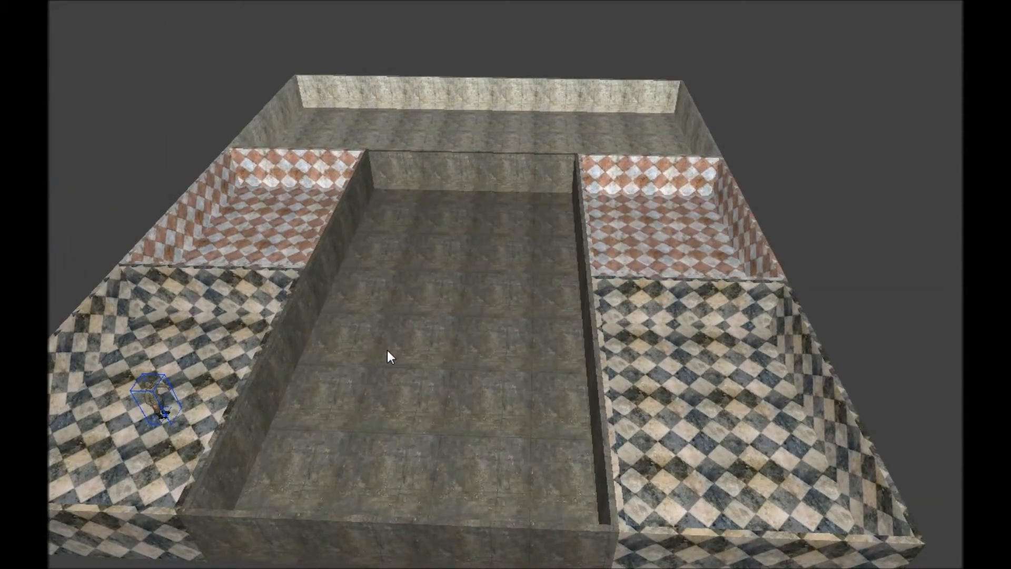